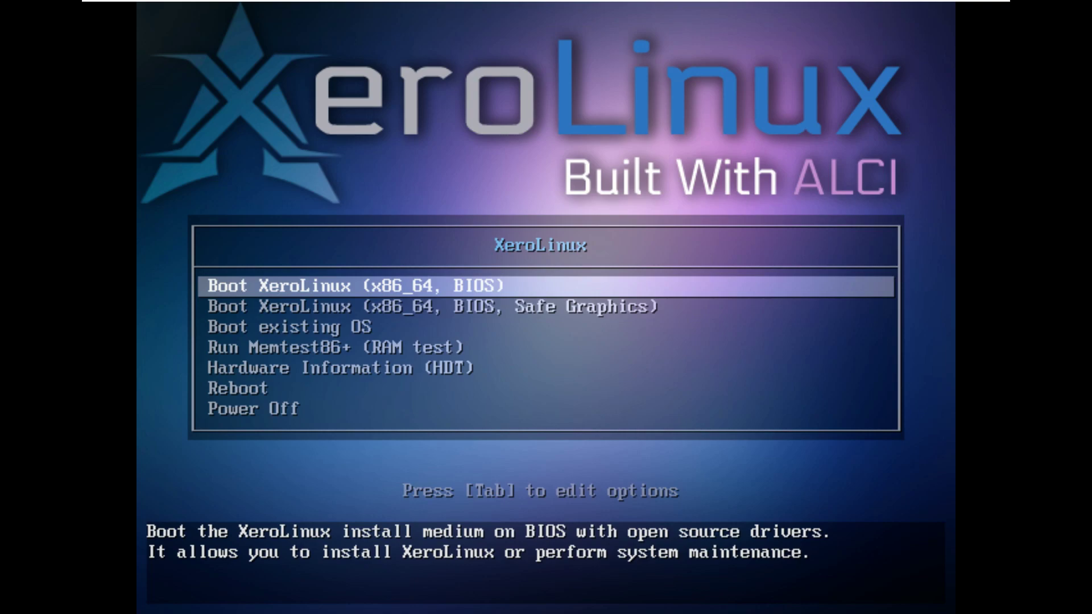
Boot the live system from the default 'Boot XeroLinux (x86_64, BIOS)' entry.
key(Down)
key(Down)
key(Down)
key(Down)
key(Down)
key(Down)
key(Up)
key(Up)
key(Up)
key(Up)
key(Up)
key(Up)
key(Return)
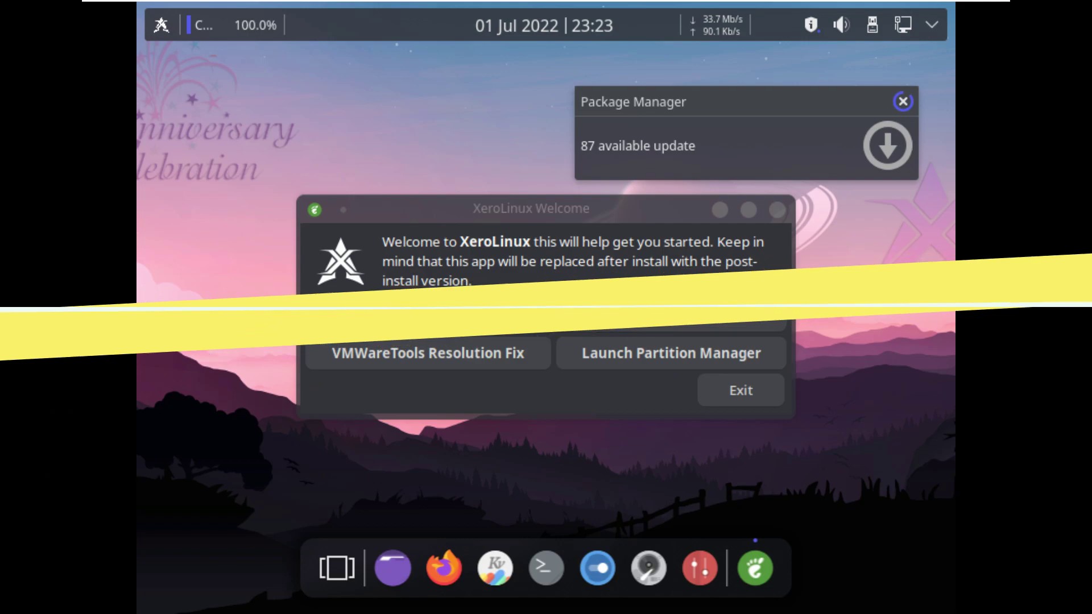
Set the display resolution to 1920x1080 (16:9) and keep the new configuration.
right_click(832, 287)
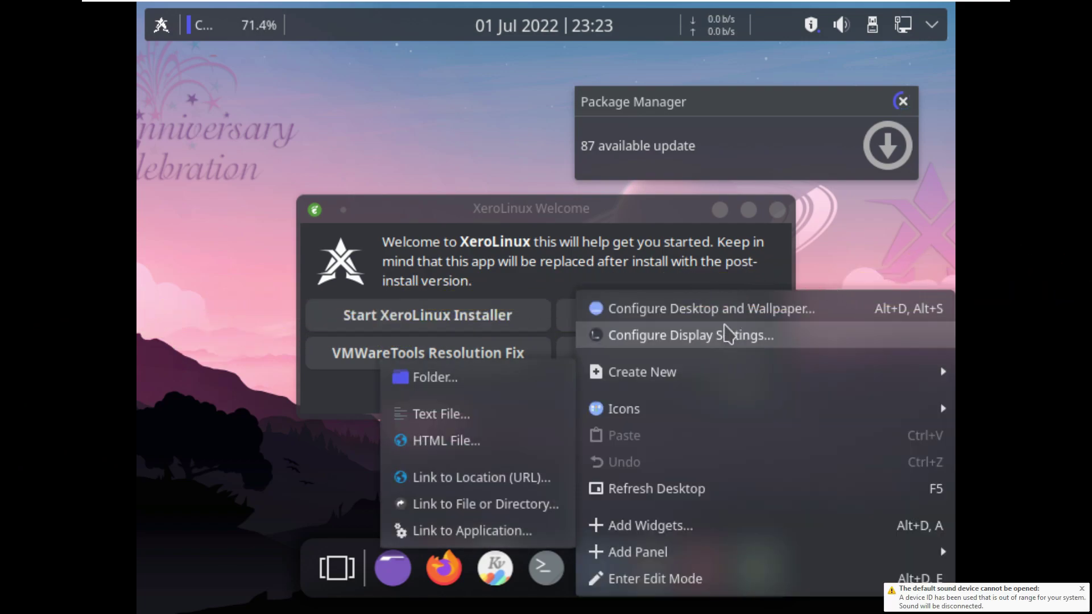
click(732, 335)
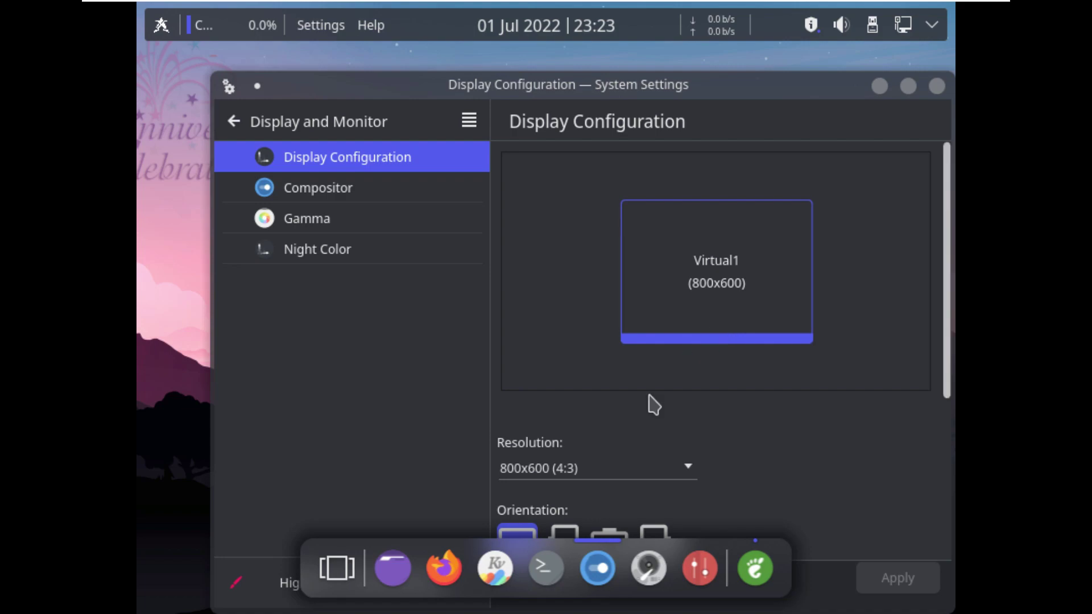
click(616, 468)
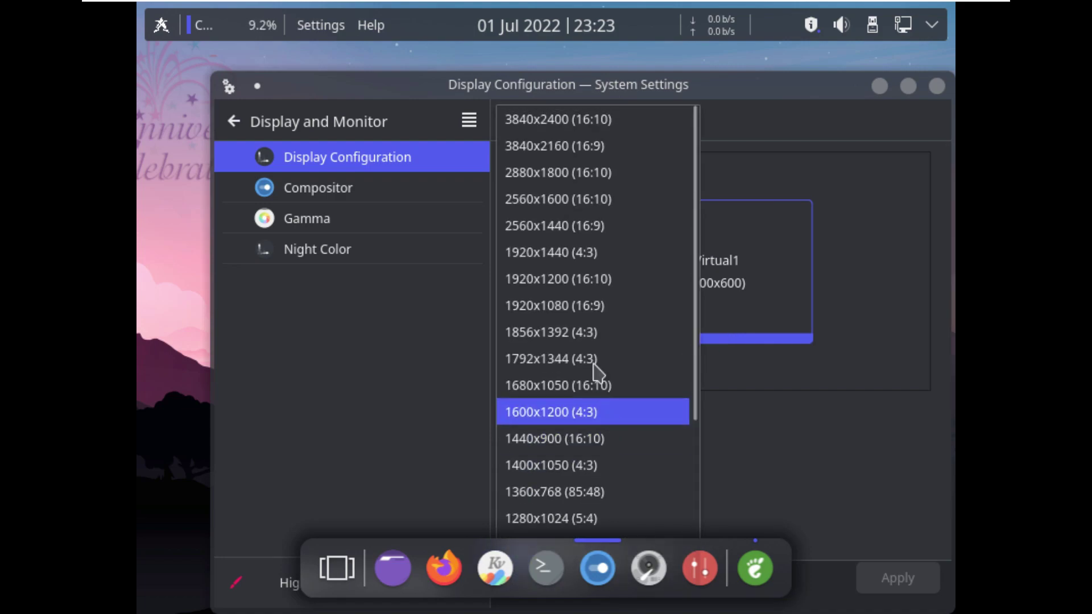
click(593, 310)
click(891, 579)
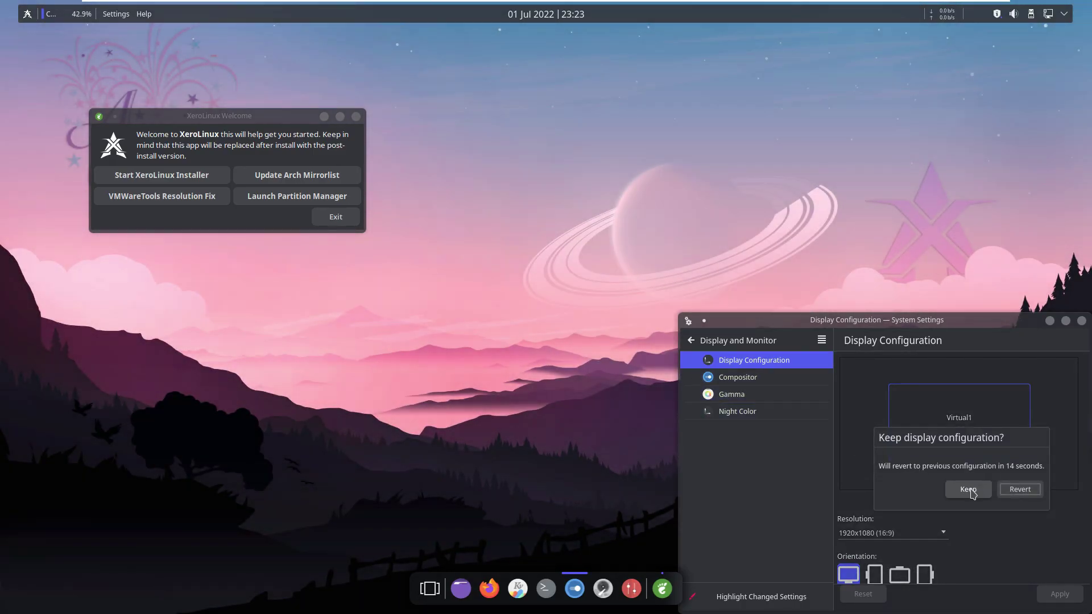
click(900, 556)
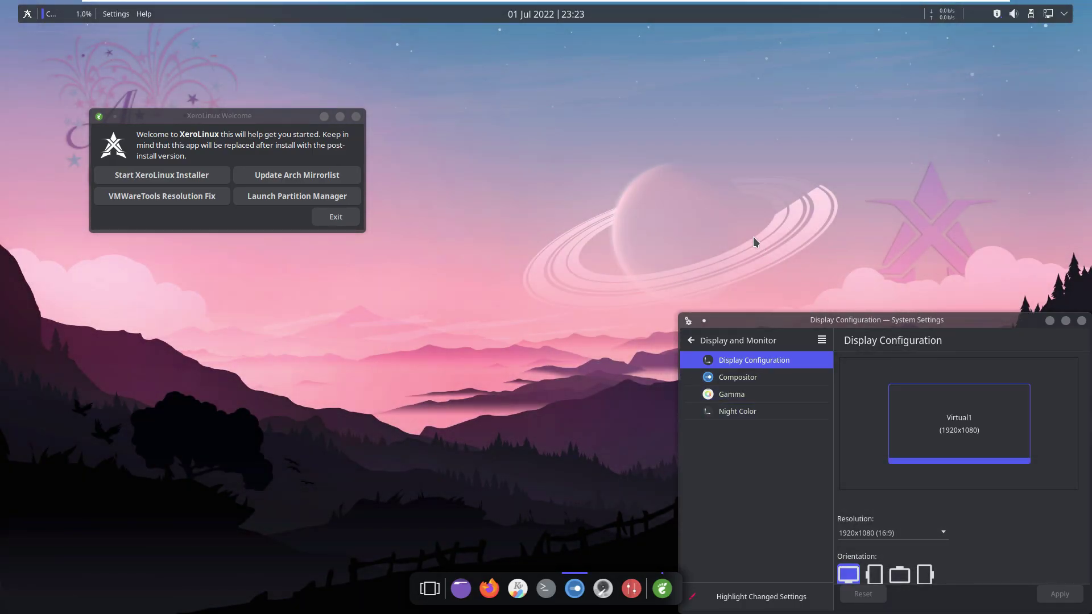
Apply a 125% global scale and close Display Settings.
drag(842, 326, 513, 161)
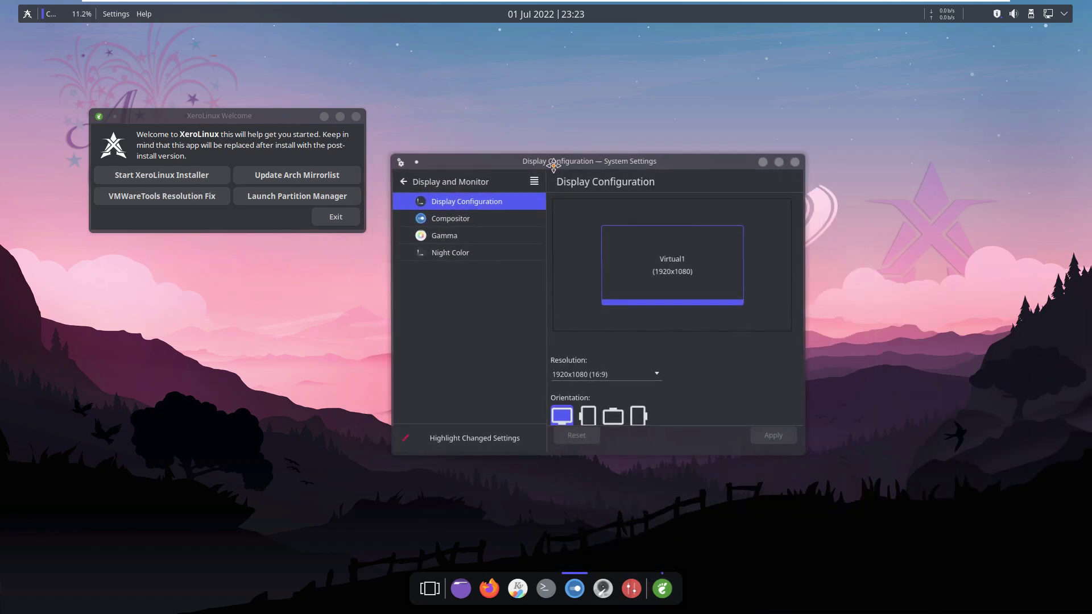
scroll(746, 366, down, 4)
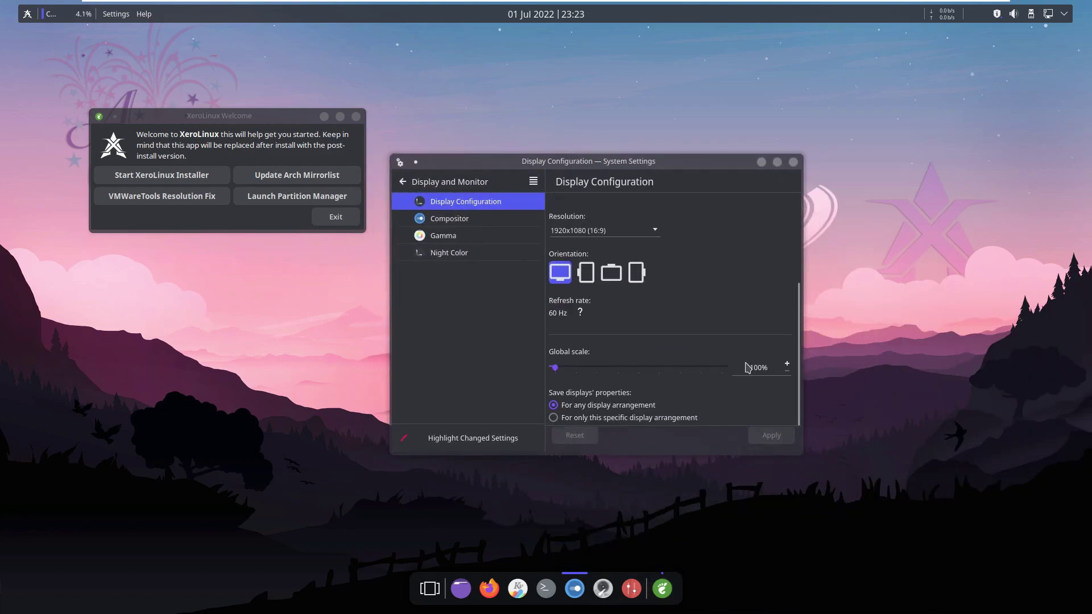
click(575, 368)
click(772, 435)
scroll(744, 323, up, 3)
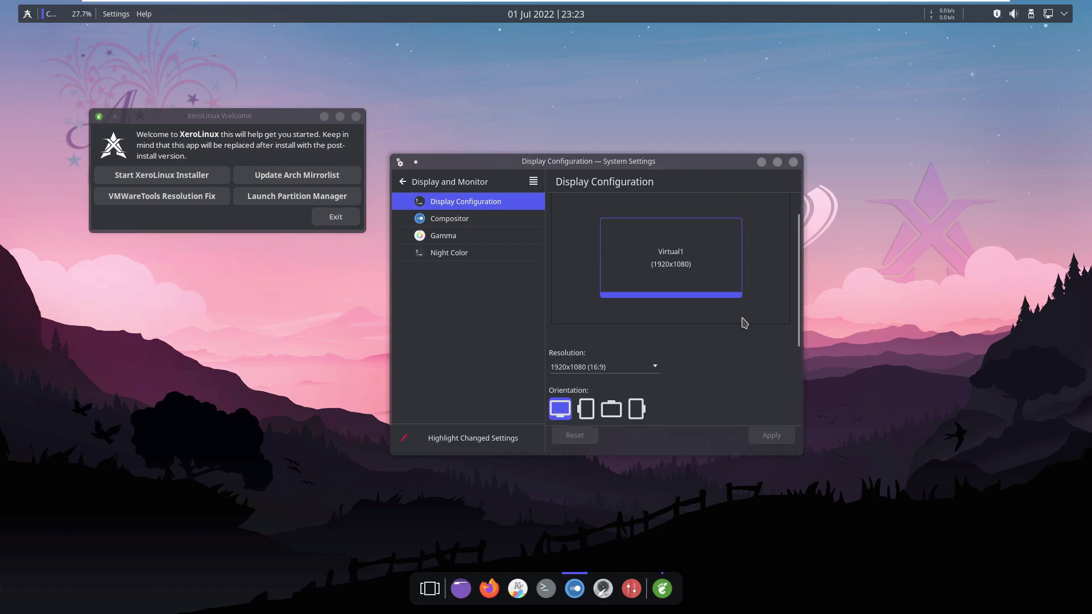
click(793, 163)
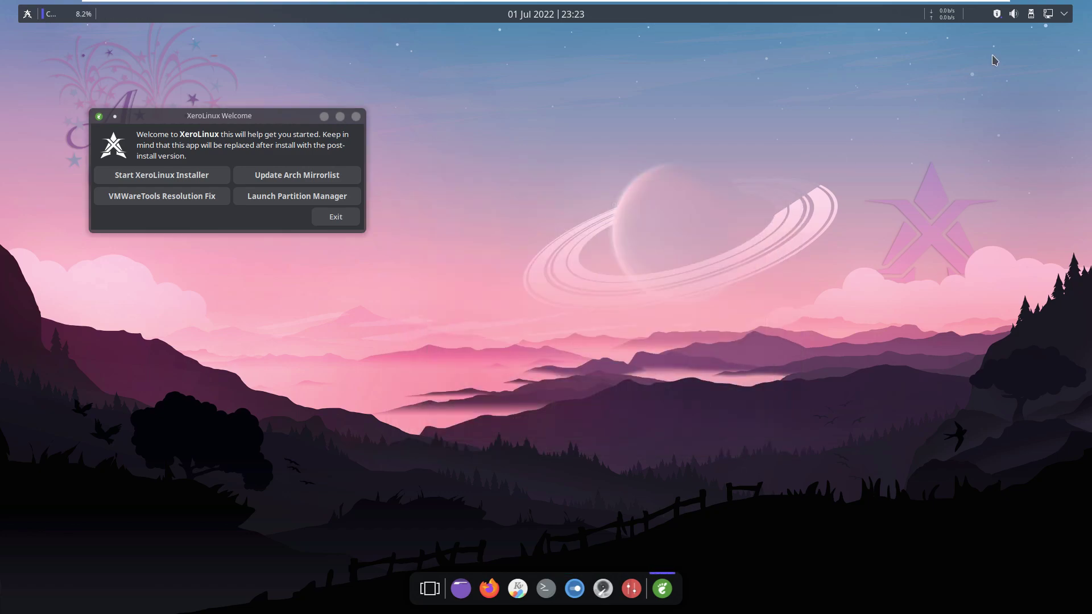
Center the Welcome window and check the desktop menu and system tray items.
drag(266, 119, 540, 181)
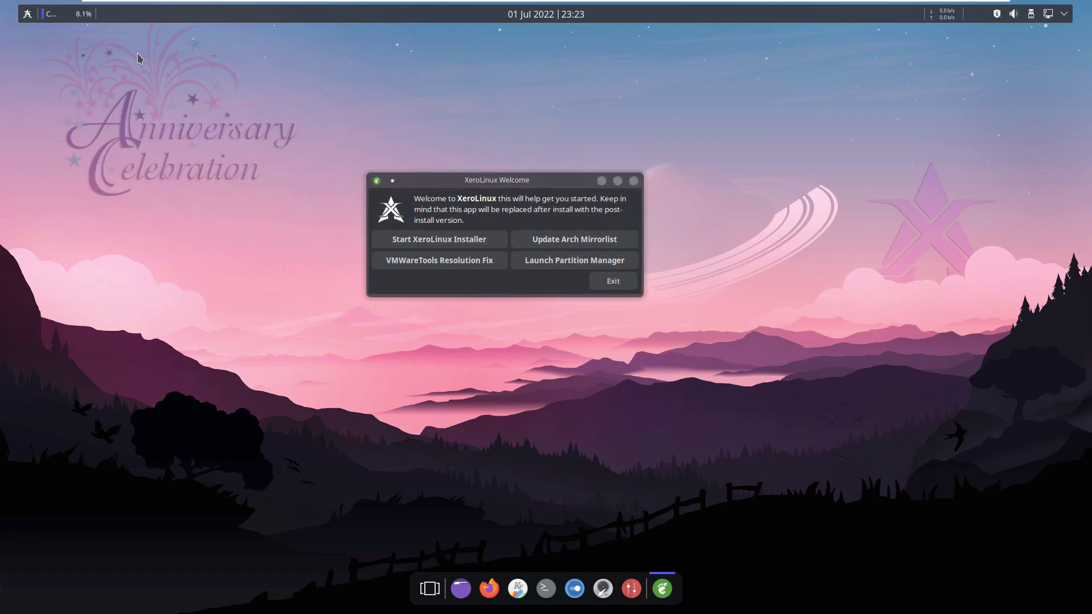
right_click(710, 170)
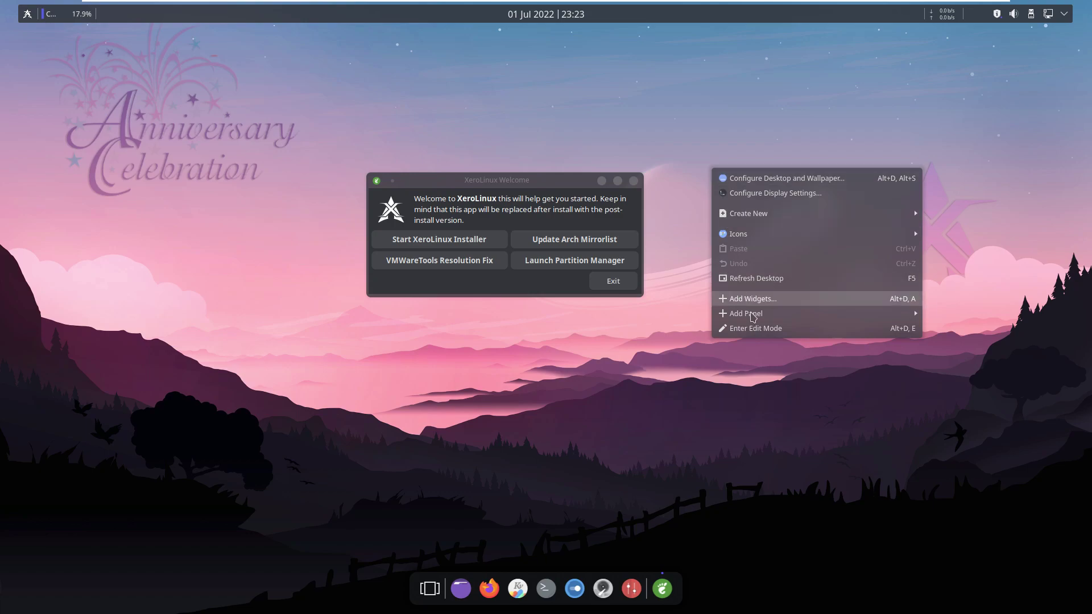
click(734, 396)
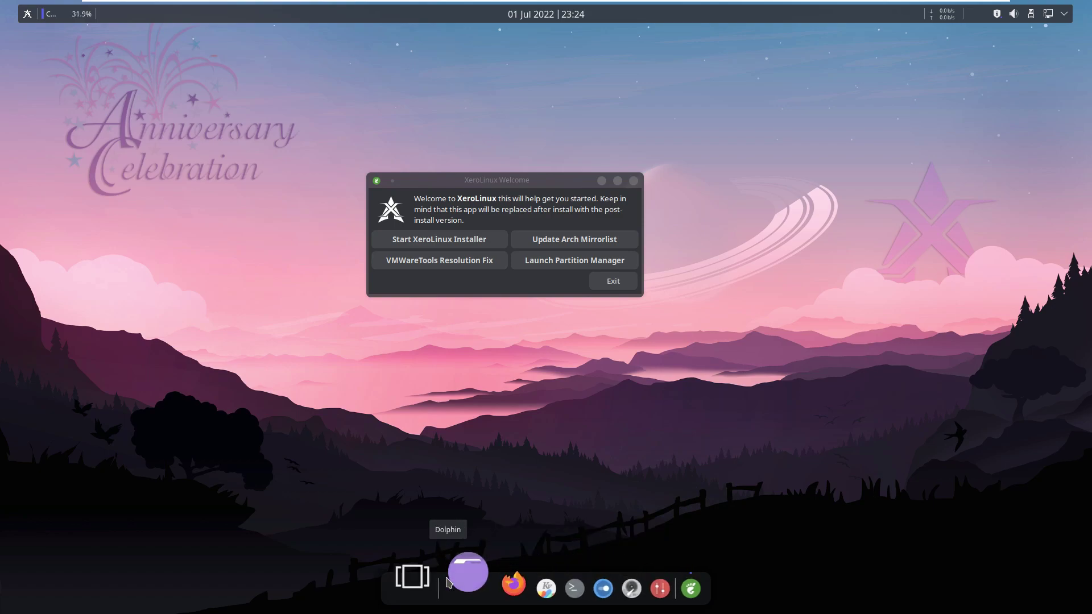
click(1065, 15)
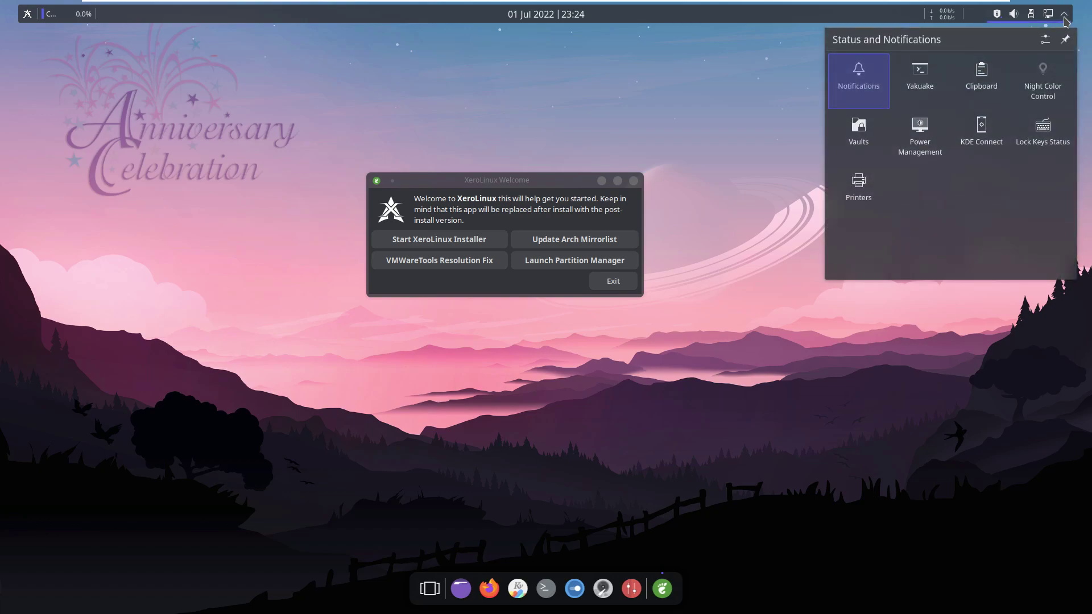
click(834, 396)
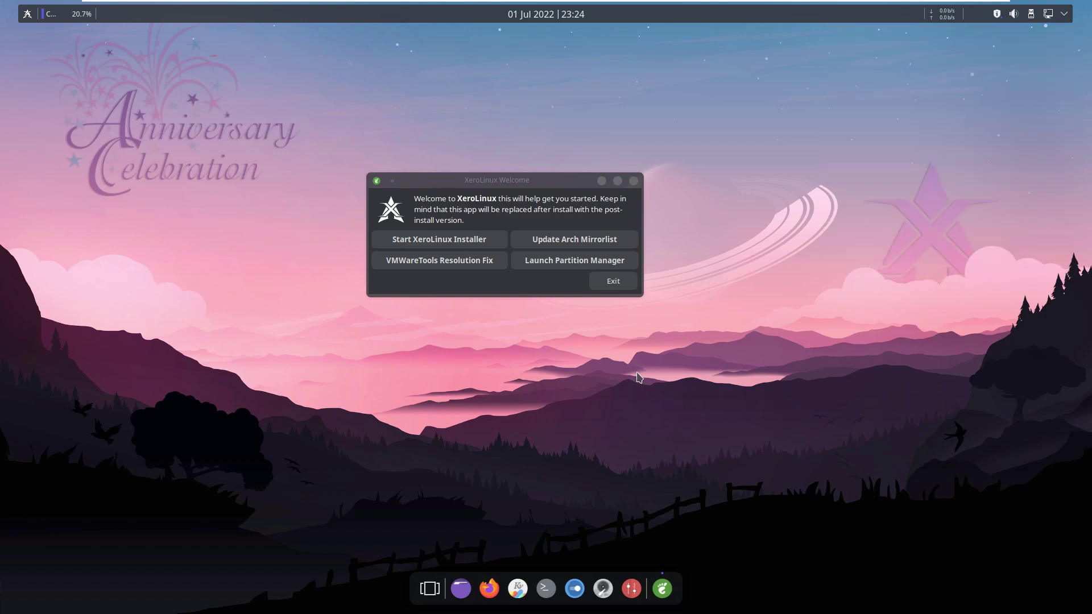
Lock the session from the launcher's Power / Session options.
click(31, 18)
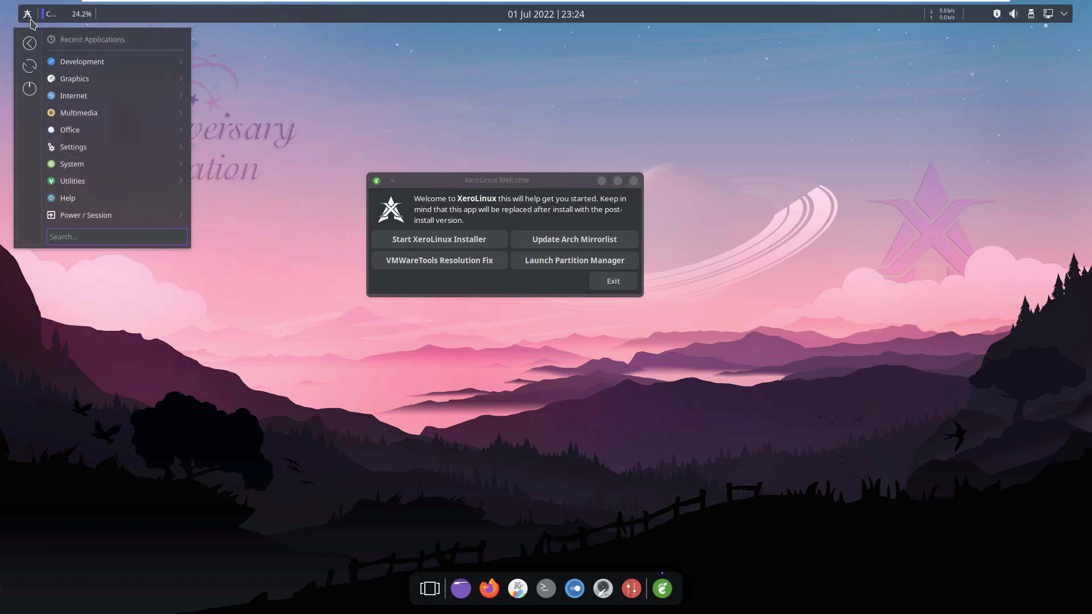
mouse_move(165, 222)
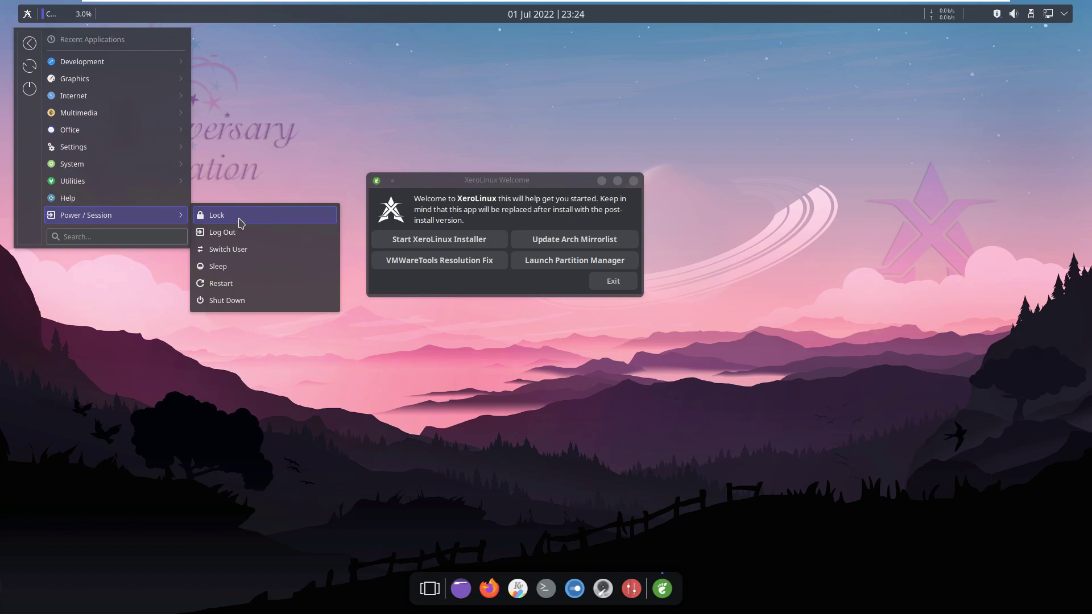
click(238, 218)
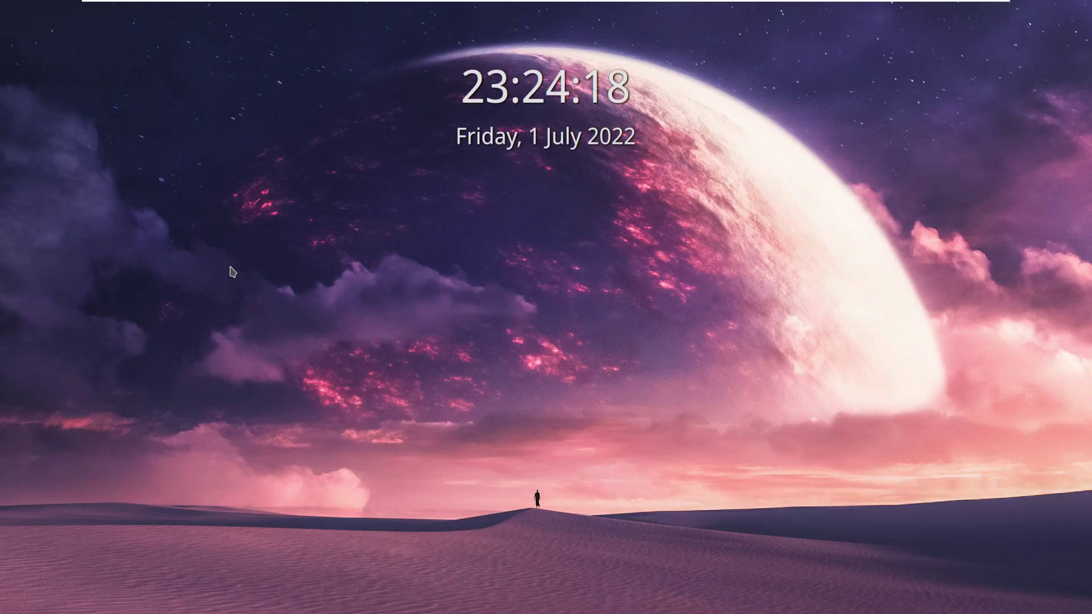
Unlock the session and move the Welcome window lower and to the right.
mouse_move(296, 299)
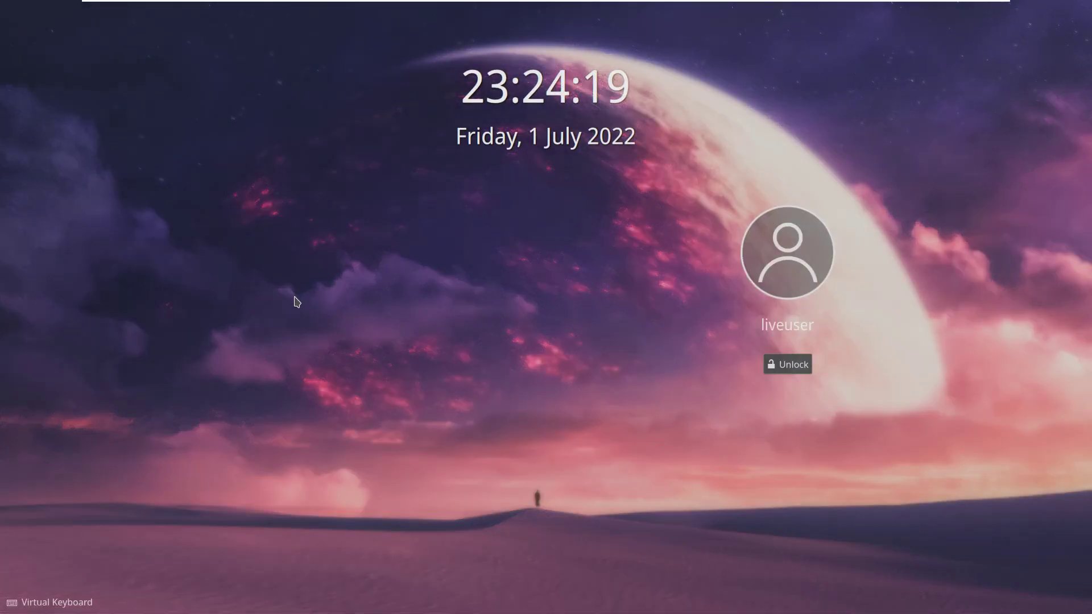
click(551, 365)
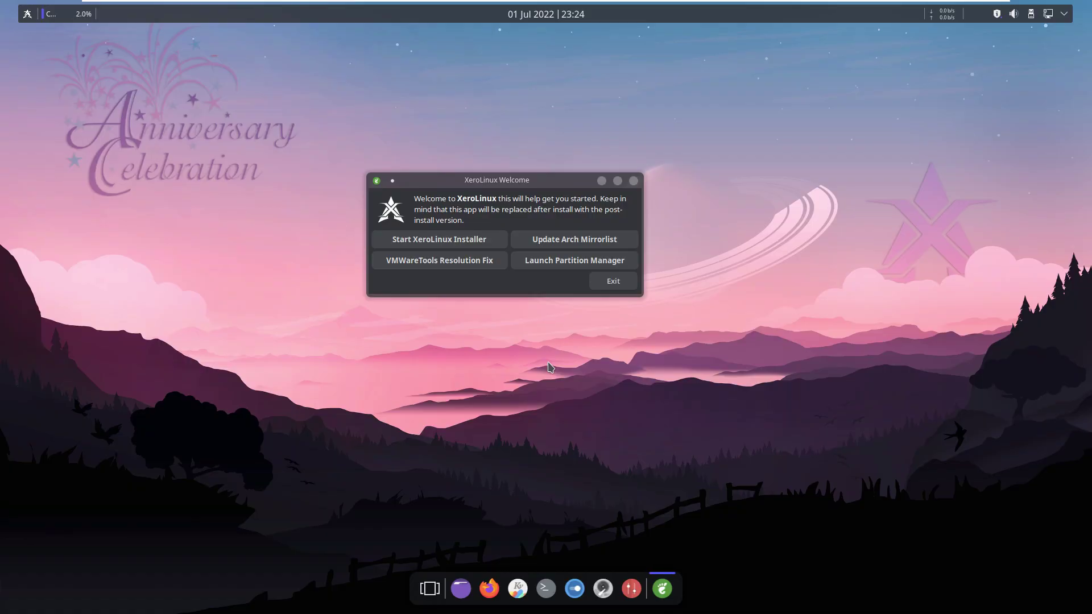
drag(517, 182, 571, 248)
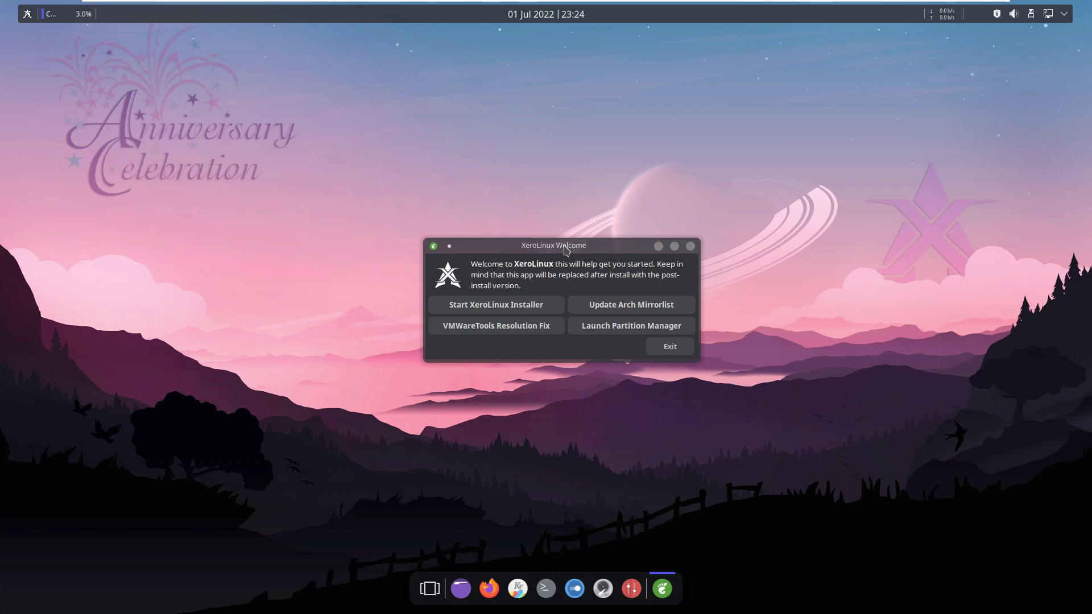
Check Display Settings from the desktop menu, close it, and show the application launcher.
right_click(267, 183)
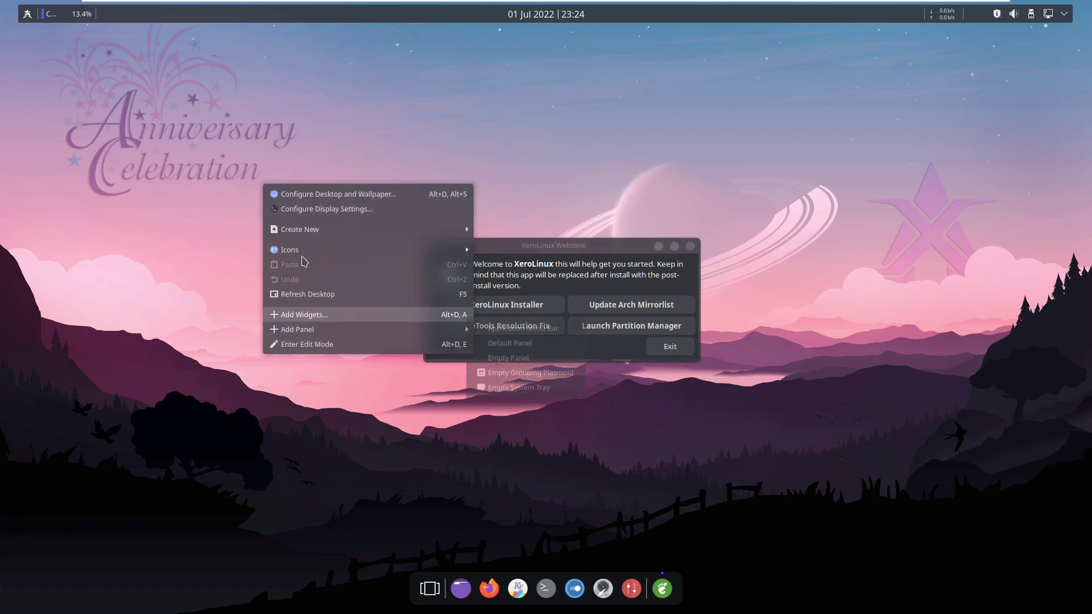
click(316, 214)
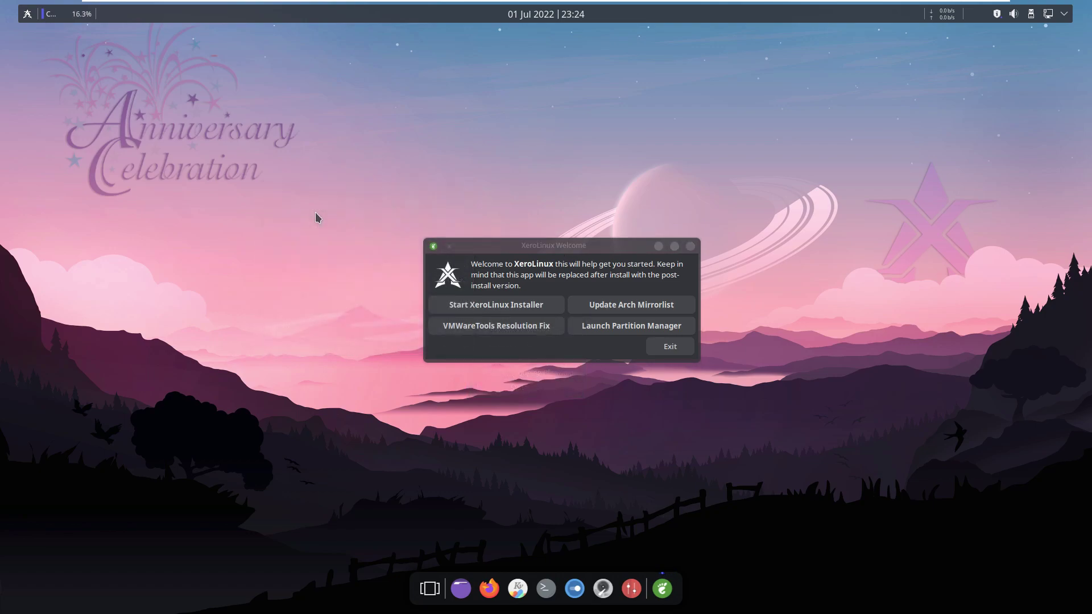
right_click(295, 177)
click(318, 204)
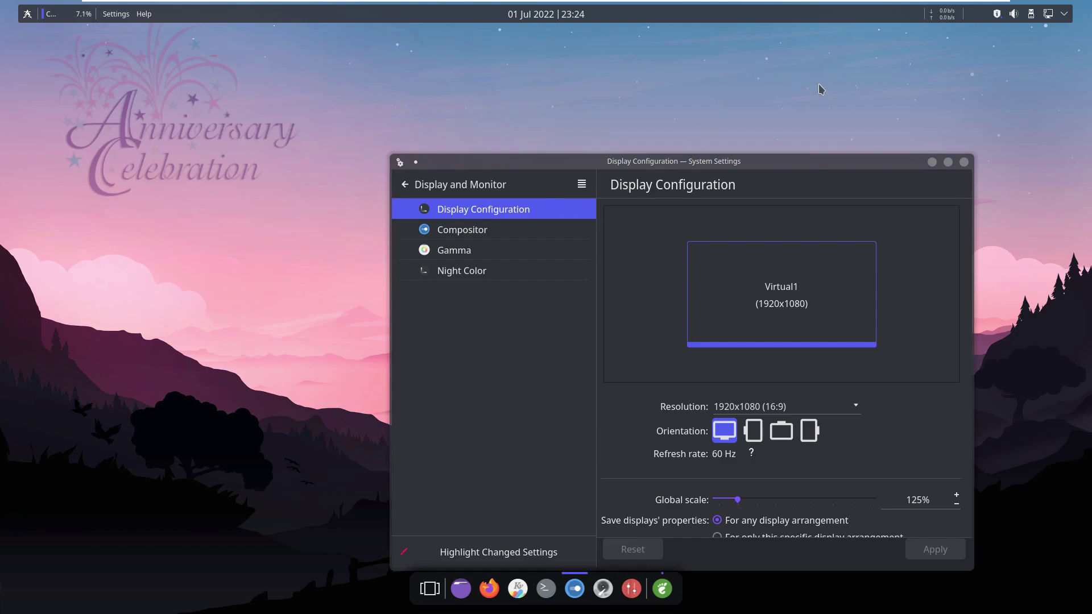
click(964, 162)
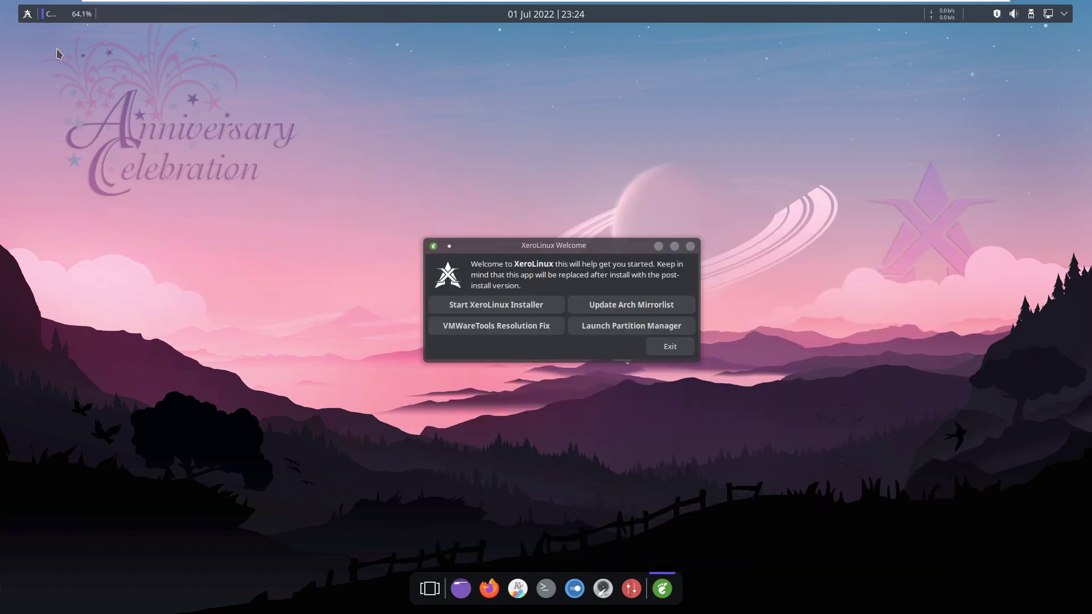
click(29, 15)
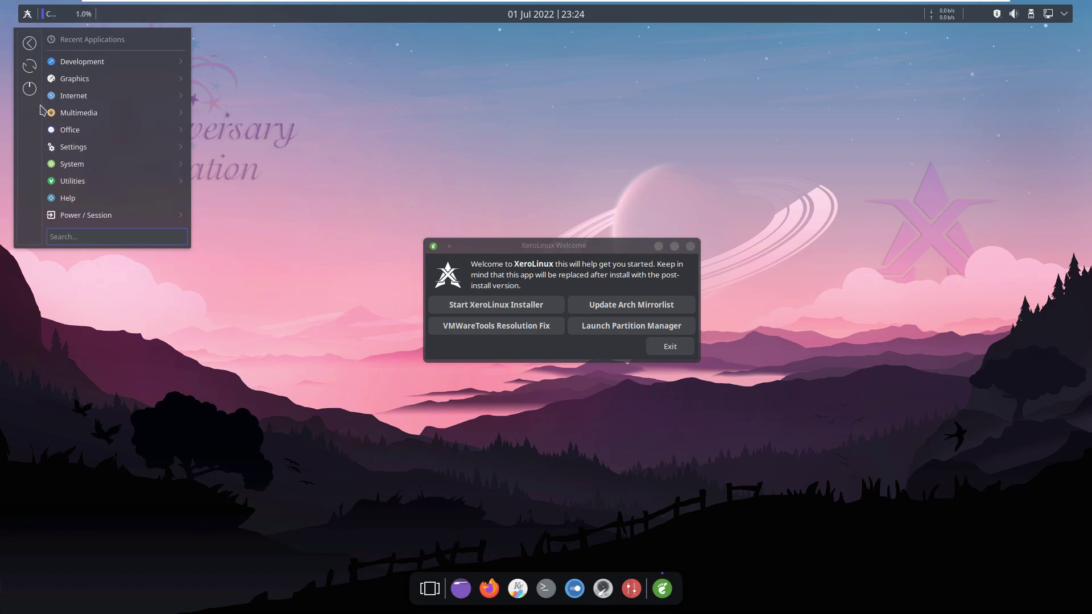
Log out of the live session and log back in at SDDM with the account password.
mouse_move(95, 221)
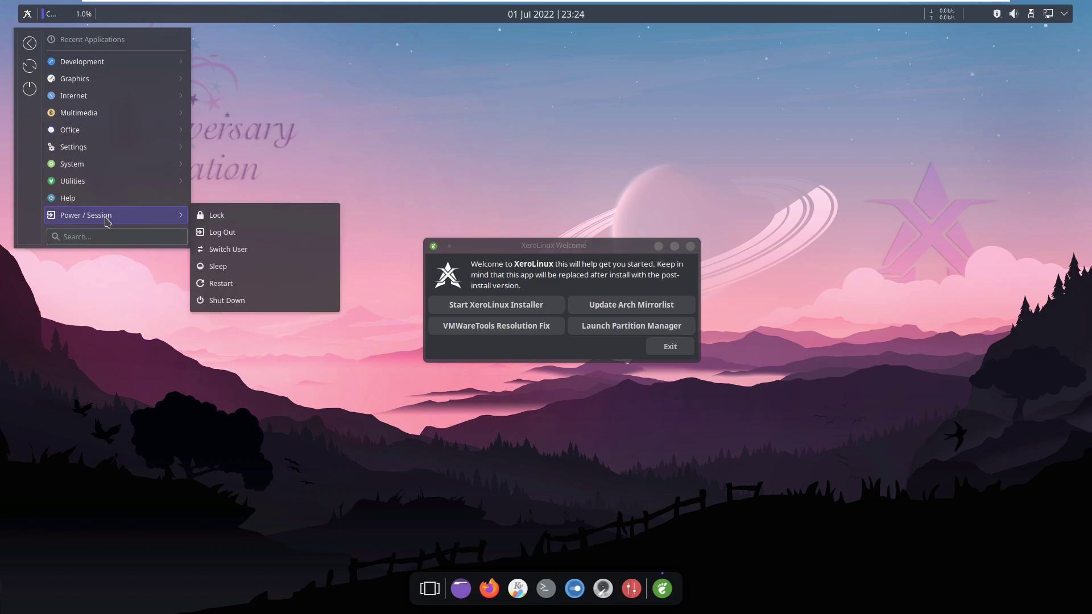
click(210, 232)
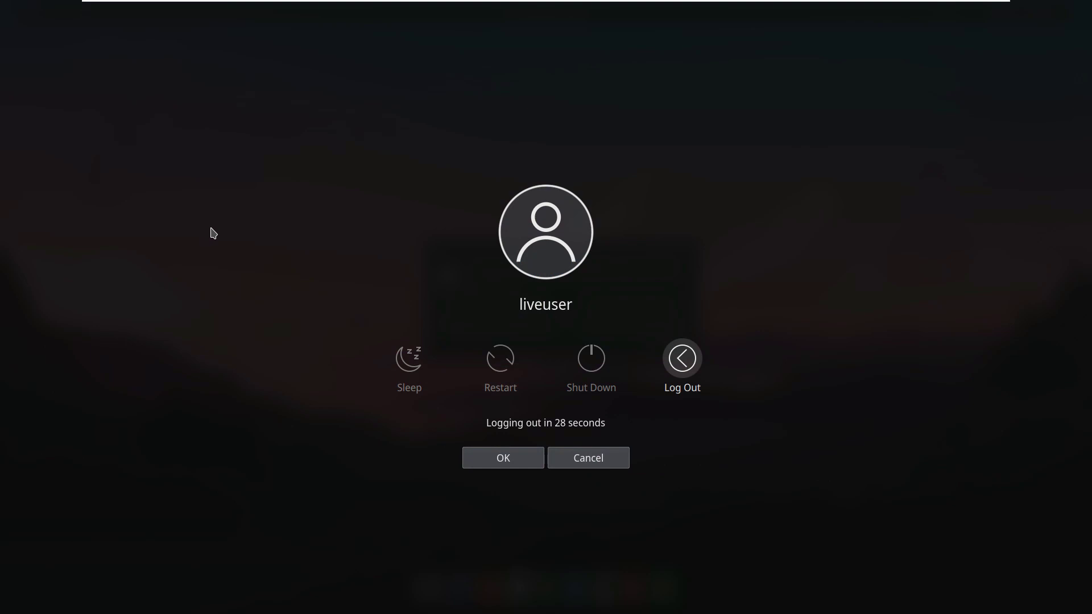
click(683, 358)
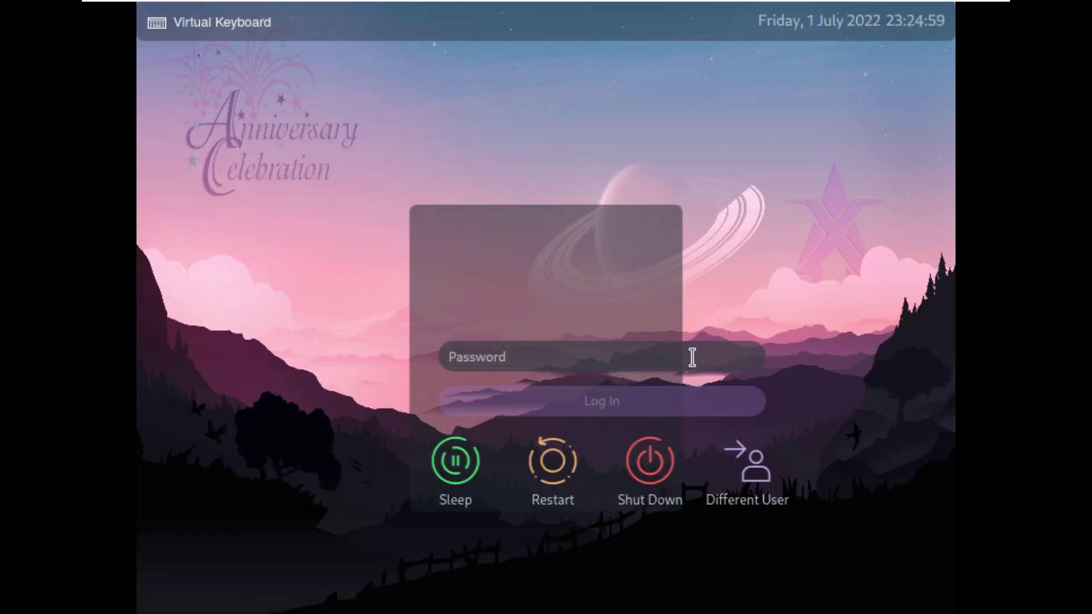
text(***)
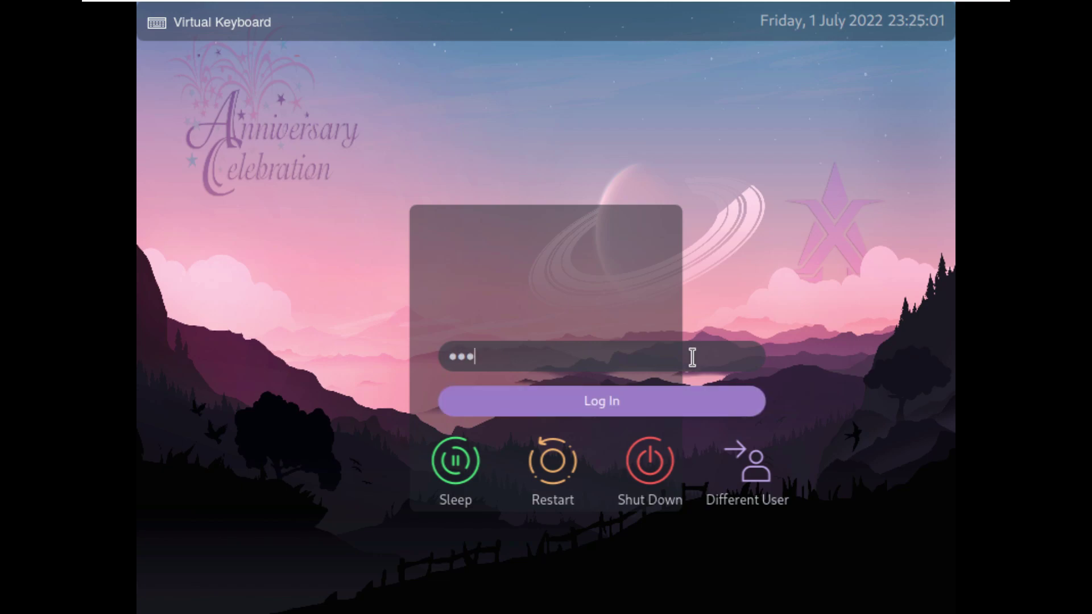
text(*******)
key(Return)
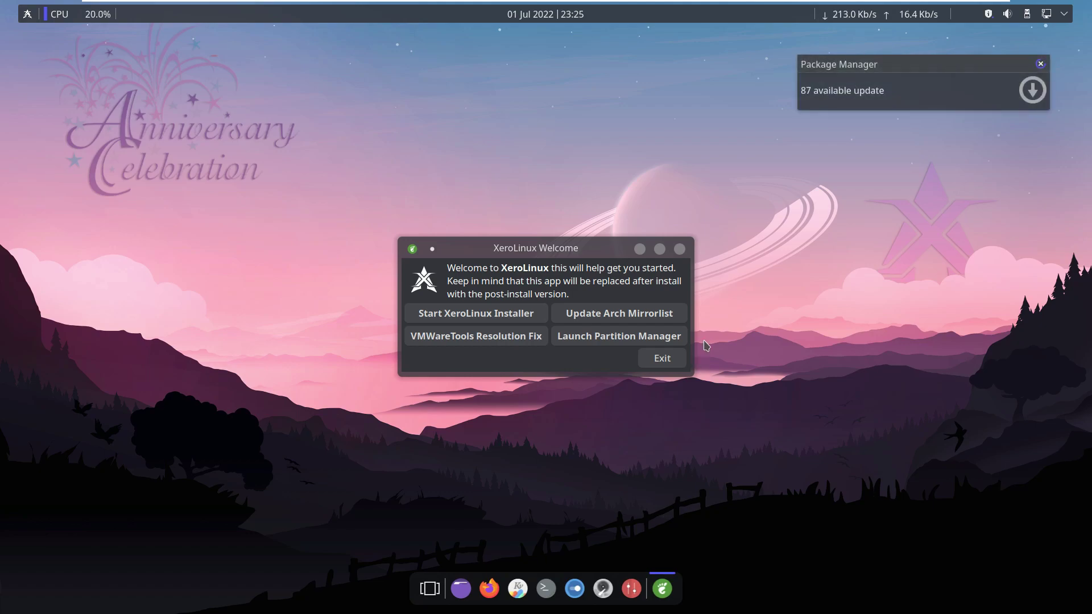
Launch the XeroLinux installer, view its About information, and maximize the window.
click(489, 313)
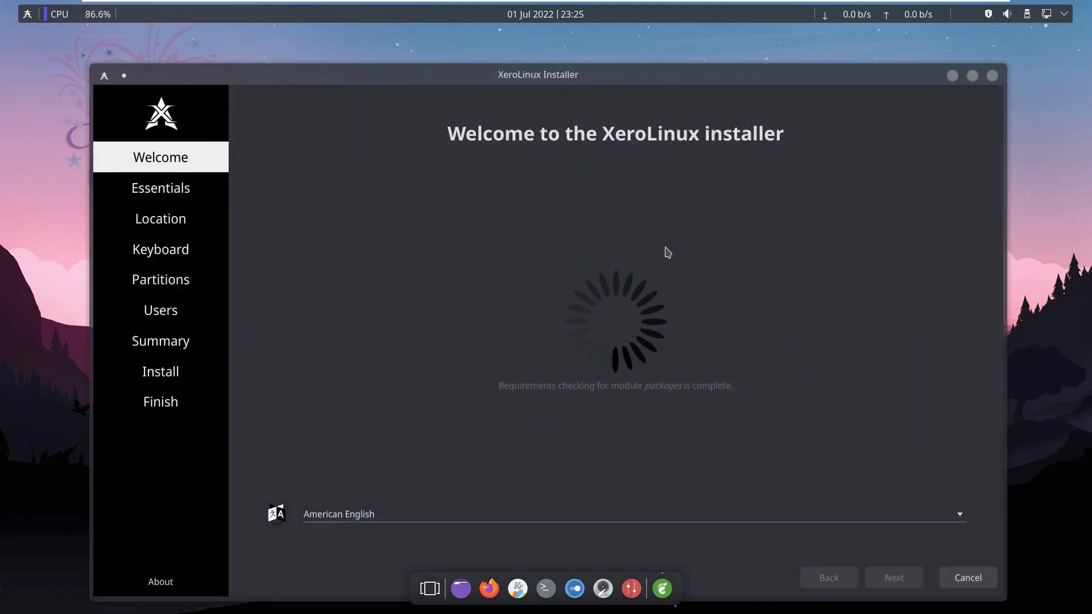
click(165, 586)
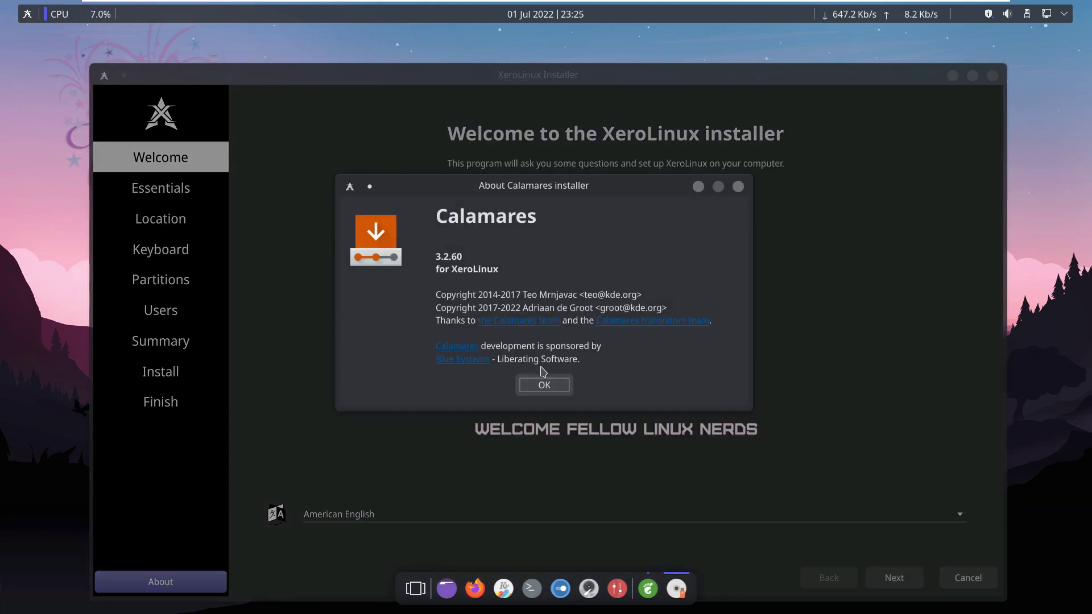
click(544, 385)
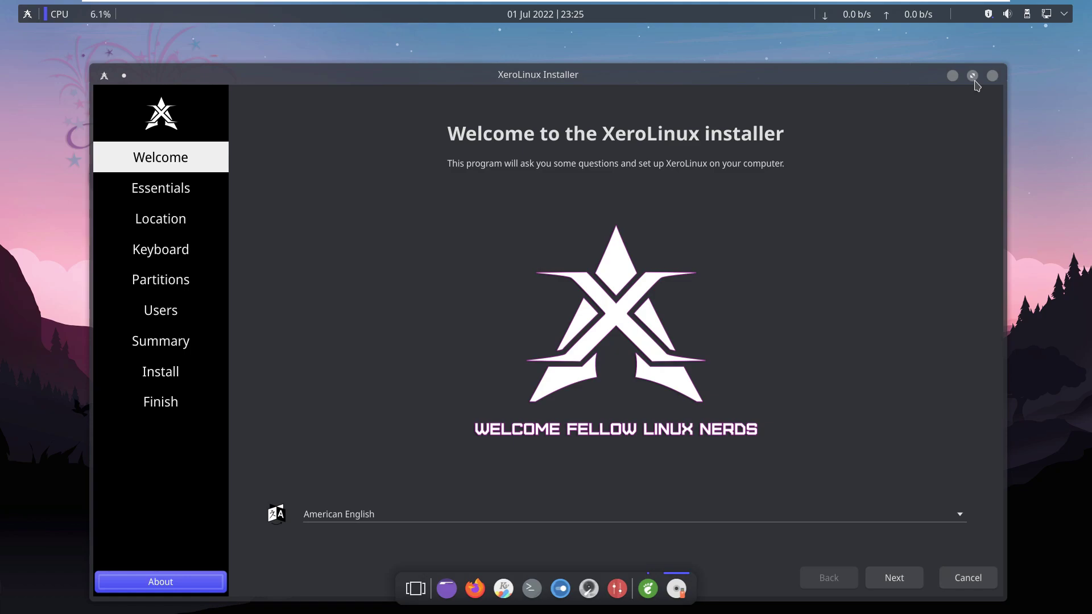
click(973, 77)
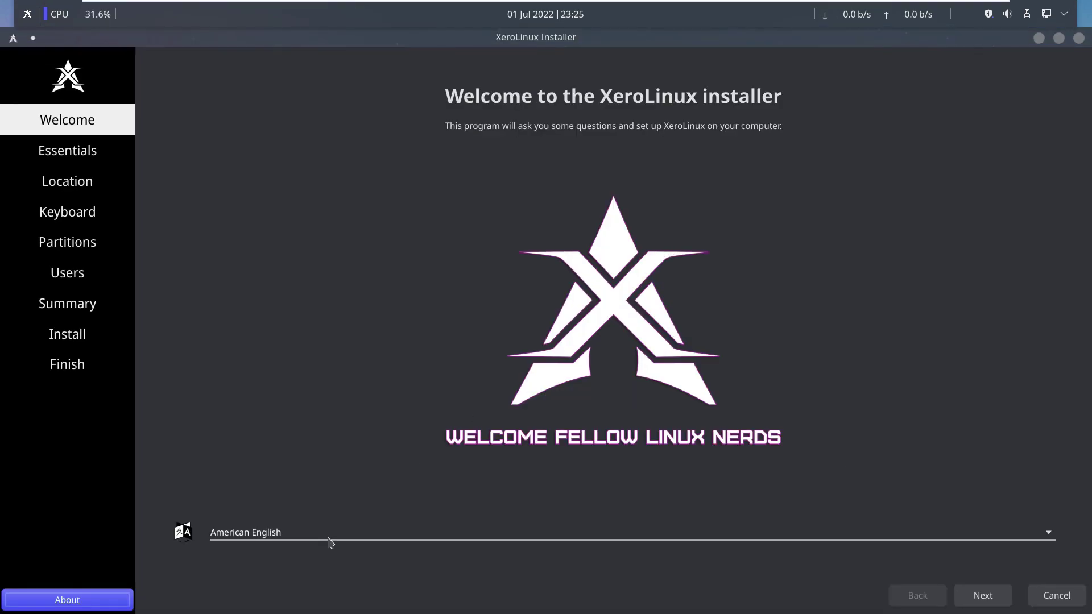
Keep American English as the installer language and advance to Essentials.
click(330, 540)
scroll(385, 433, up, 2)
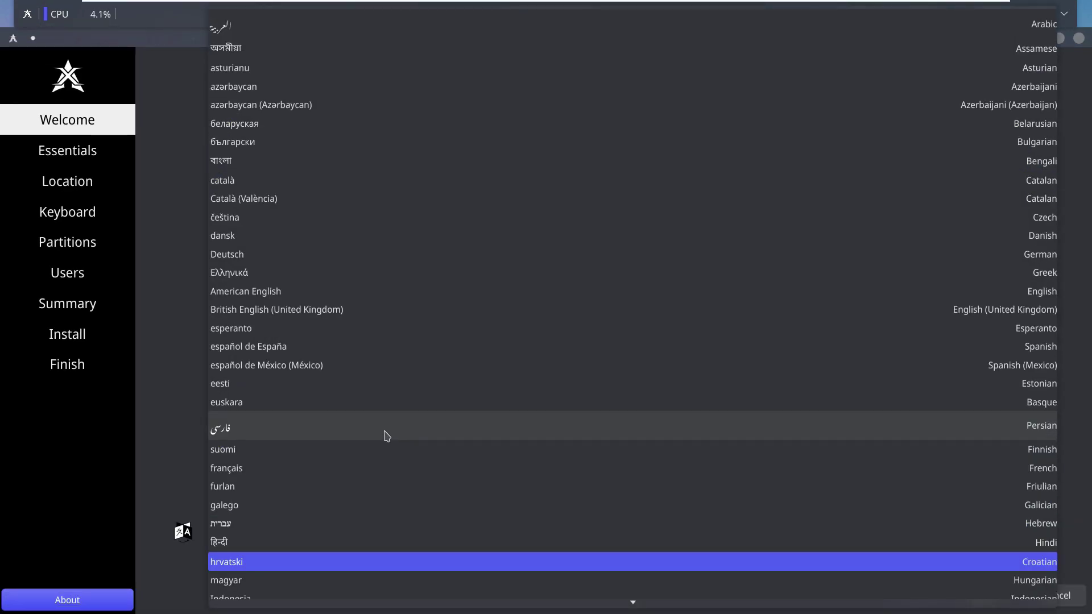
scroll(385, 436, down, 10)
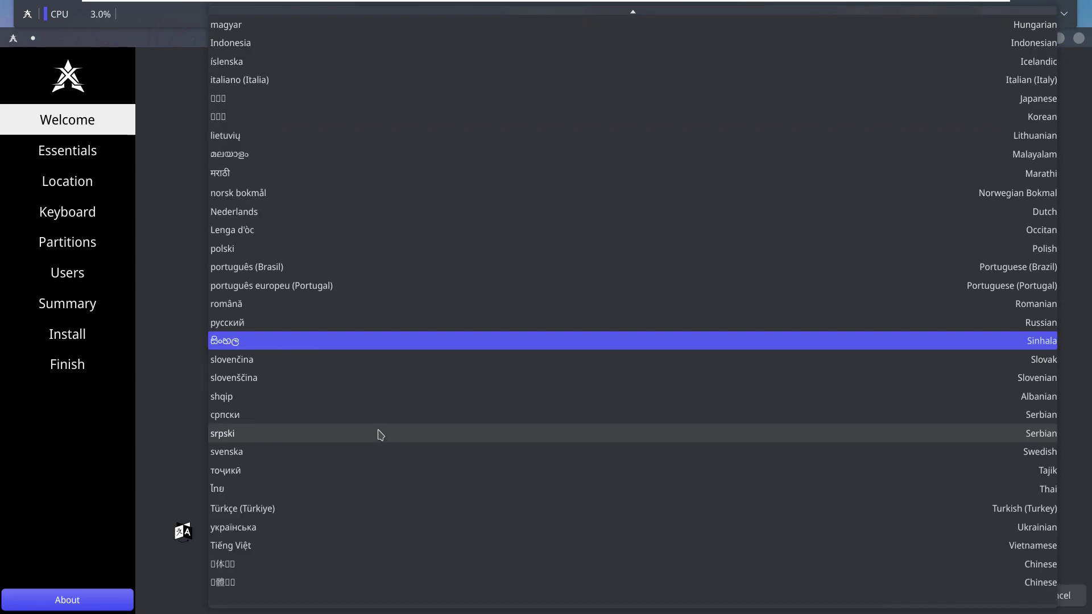
click(169, 235)
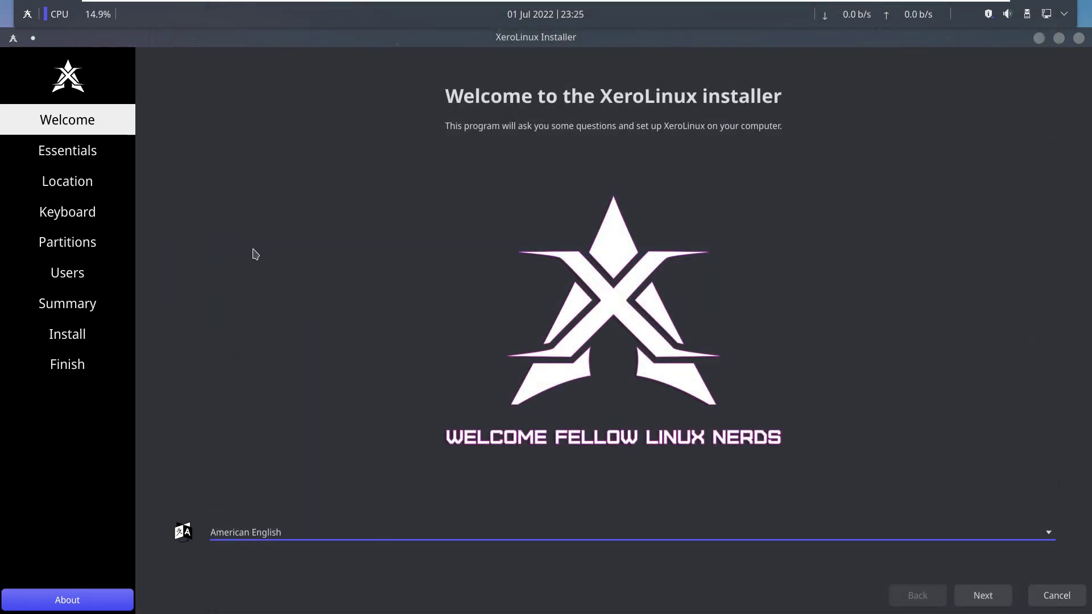
click(973, 592)
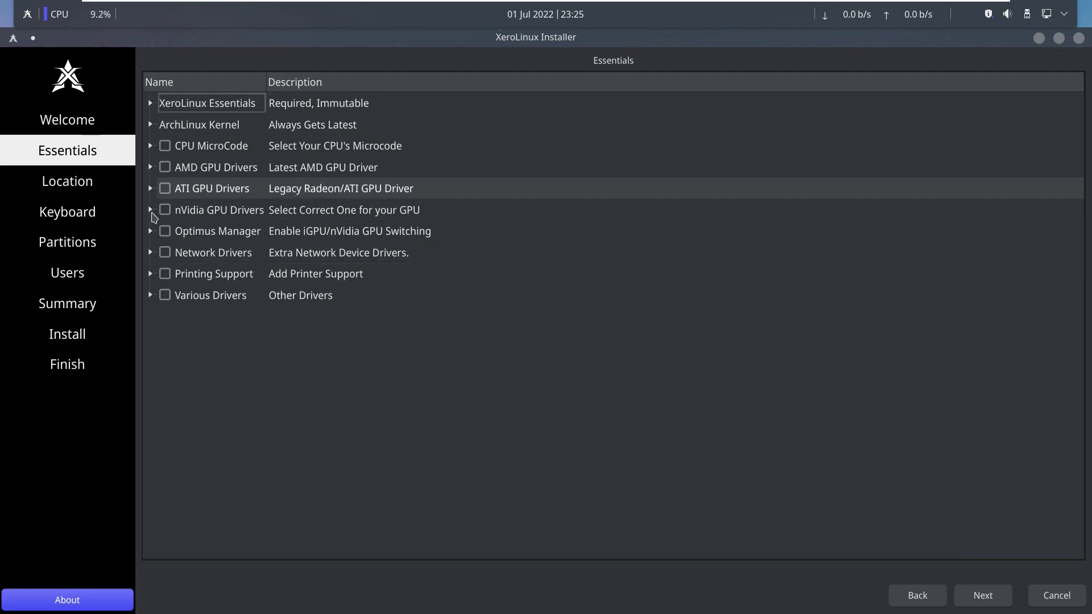
Expand XeroLinux Essentials, ArchLinux Kernel, CPU MicroCode, AMD, ATI, nVidia GPU Drivers and Optimus Manager groups.
click(151, 104)
click(151, 104)
click(151, 104)
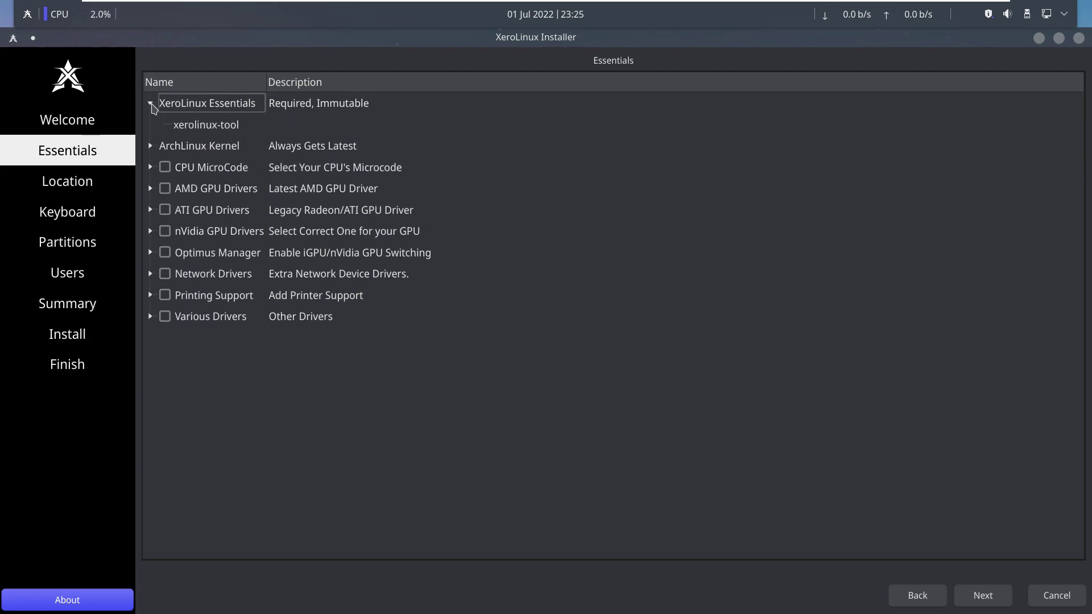
click(150, 146)
click(151, 211)
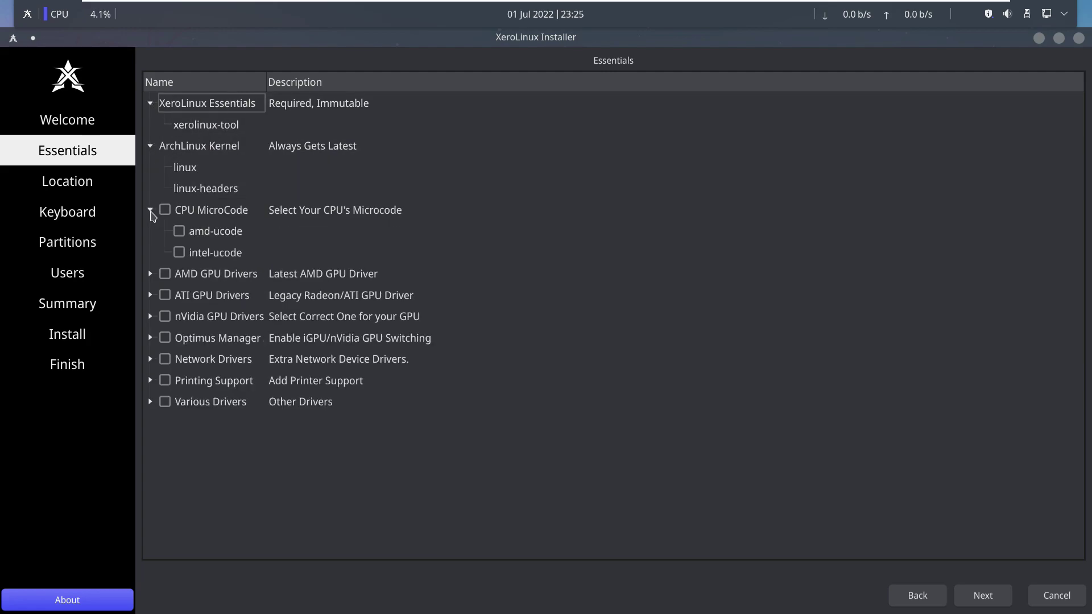
click(150, 274)
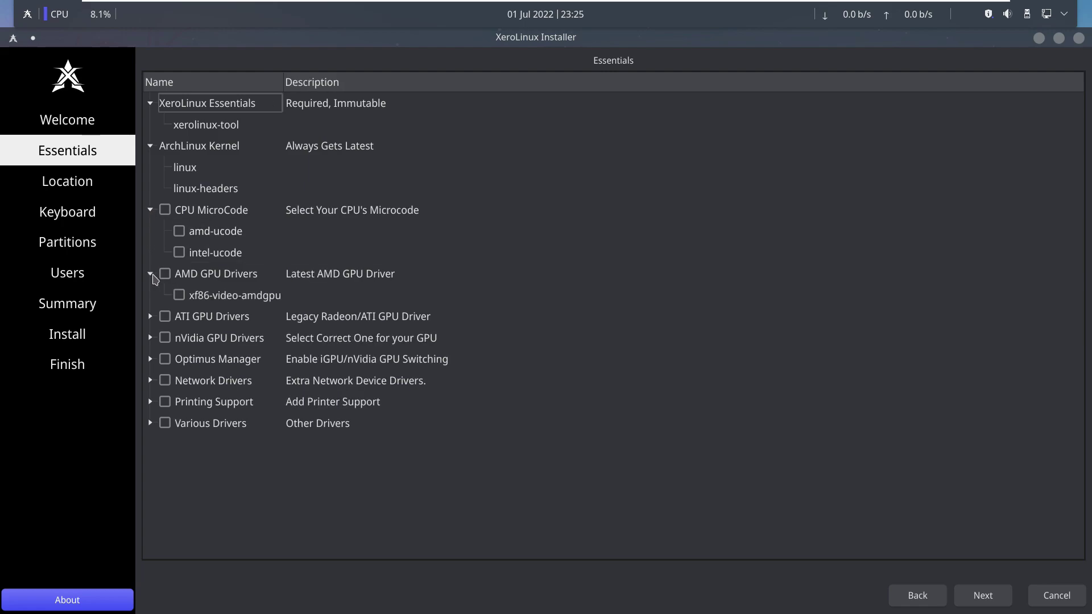
click(151, 317)
click(151, 359)
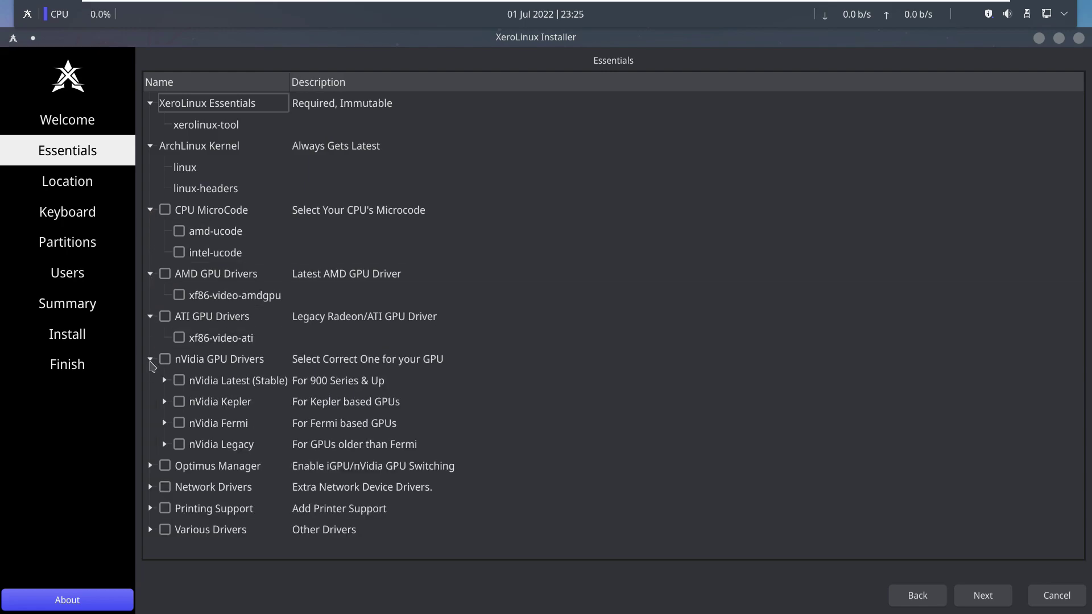
click(151, 466)
Expand Printing Support and Various Drivers, leaving all packages unticked, and move to Location.
scroll(154, 462, down, 1)
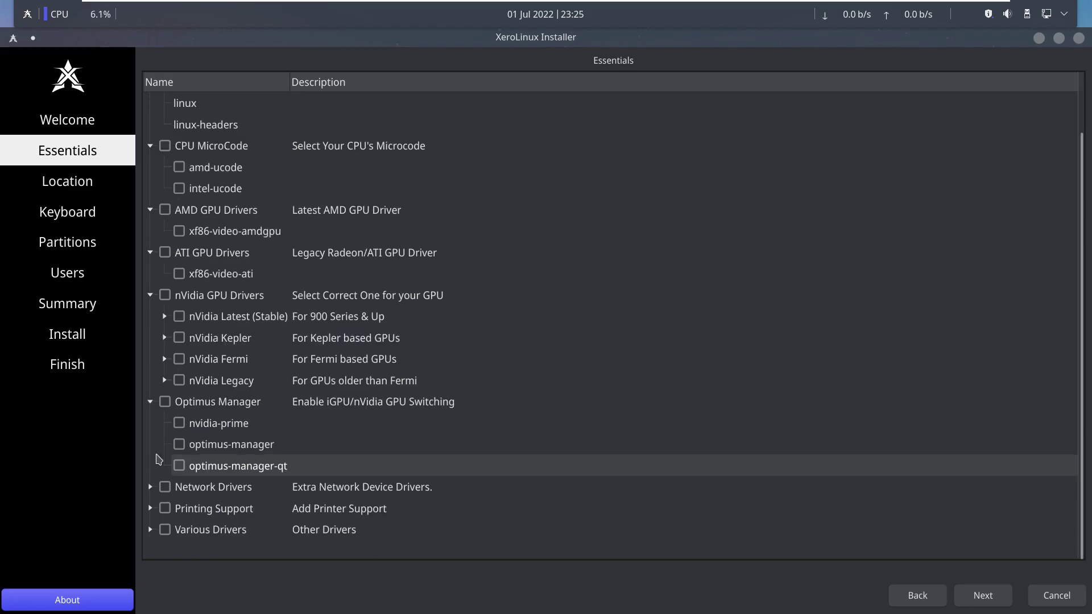
scroll(169, 468, down, 1)
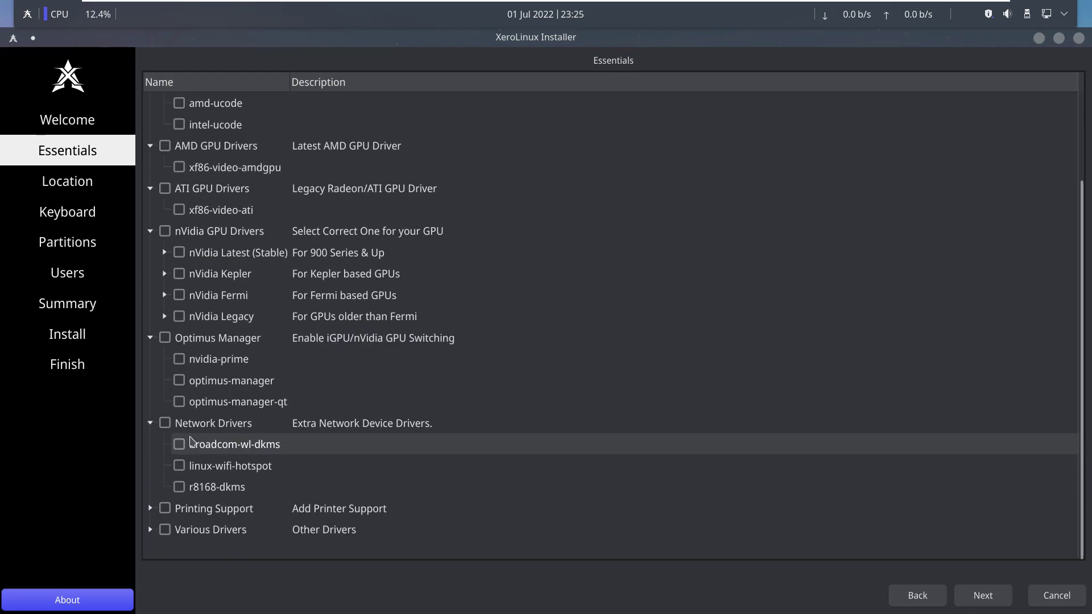
click(151, 510)
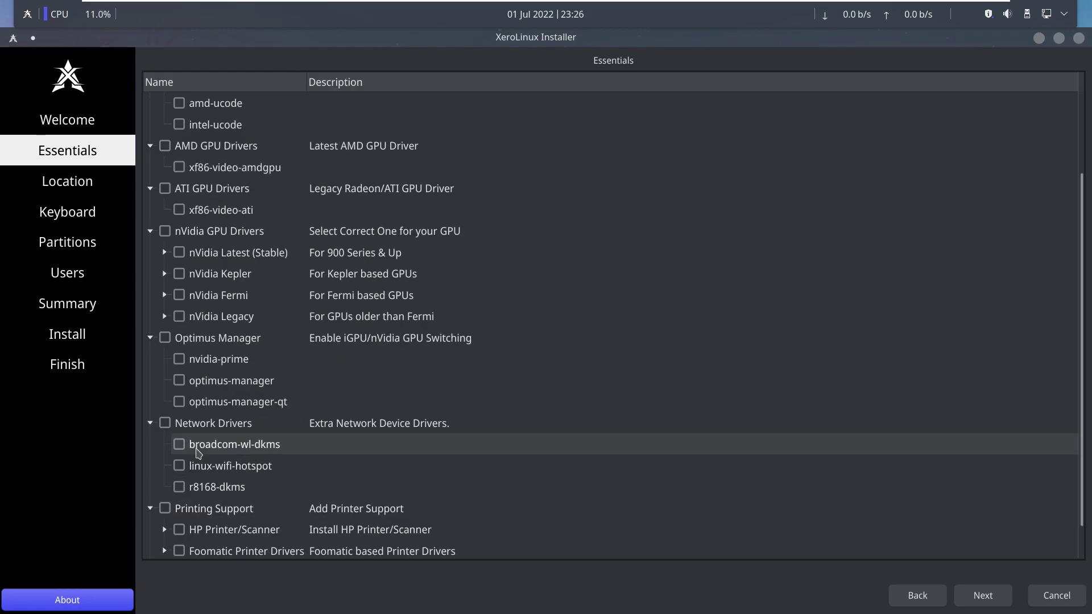
scroll(156, 486, down, 1)
click(151, 529)
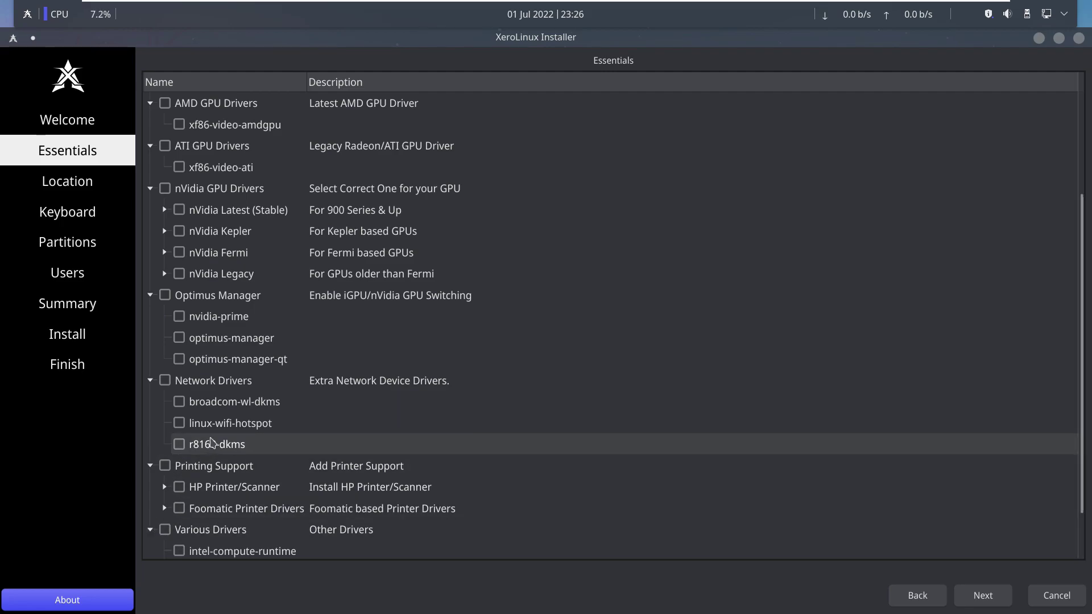
scroll(578, 349, down, 1)
scroll(587, 348, up, 4)
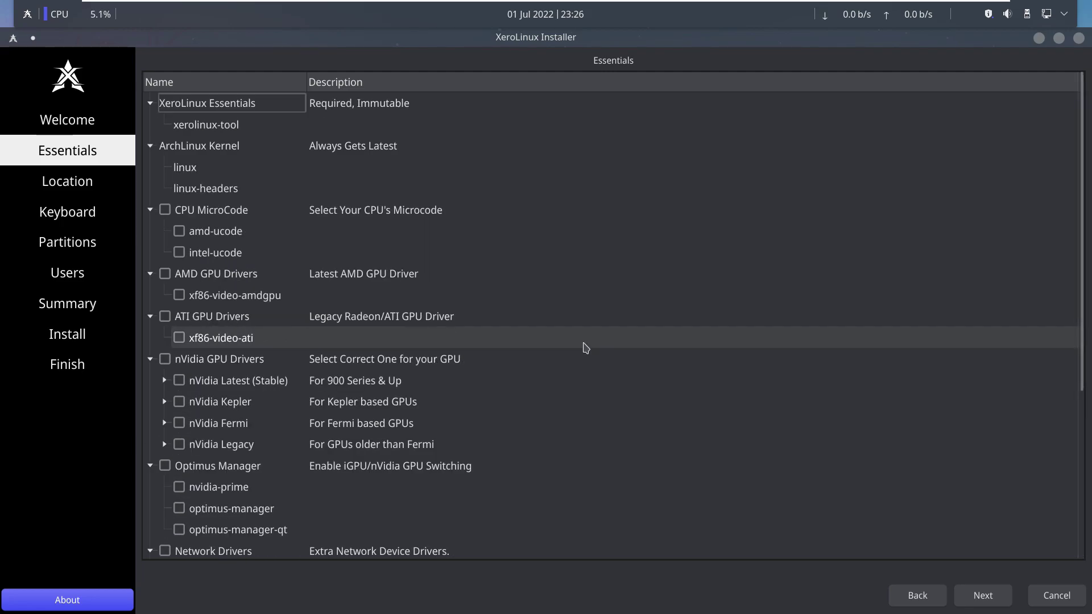
scroll(637, 308, down, 2)
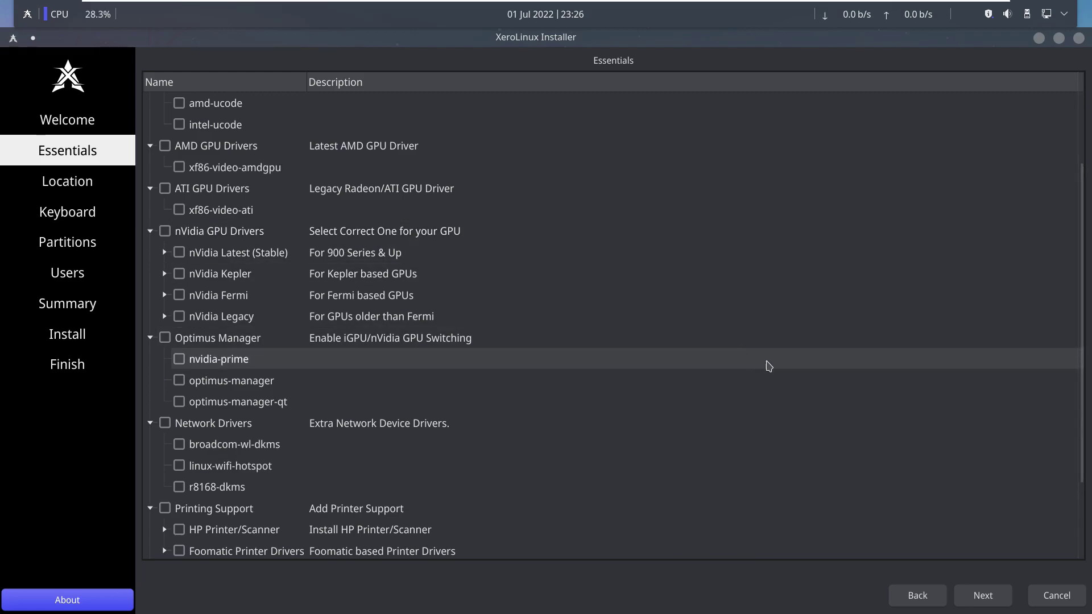
click(990, 597)
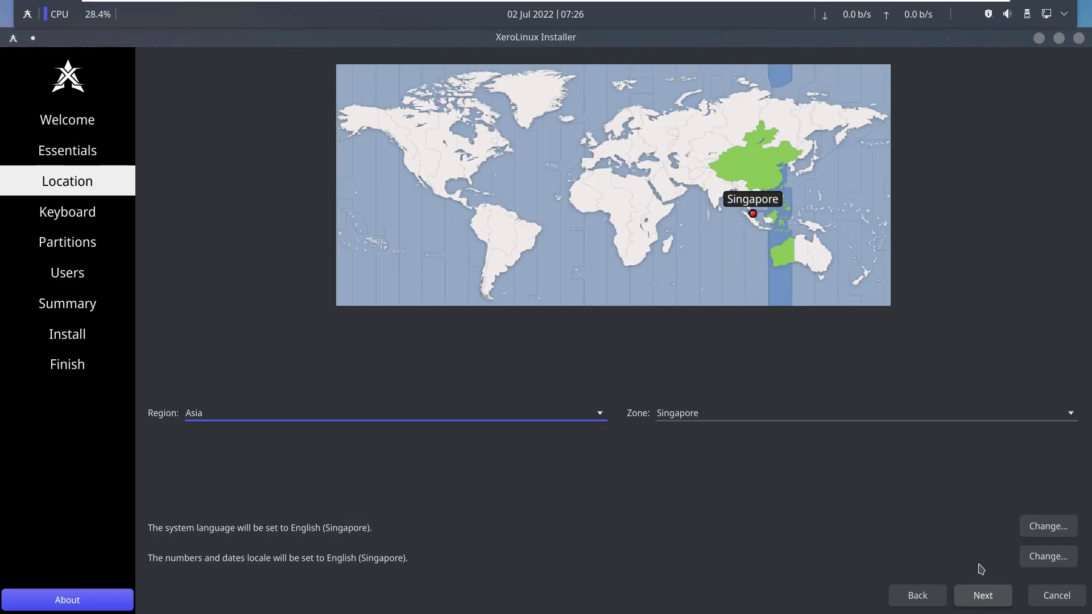
Pick Los Angeles on the map, confirming region America and zone Los Angeles, then go to Keyboard.
click(407, 182)
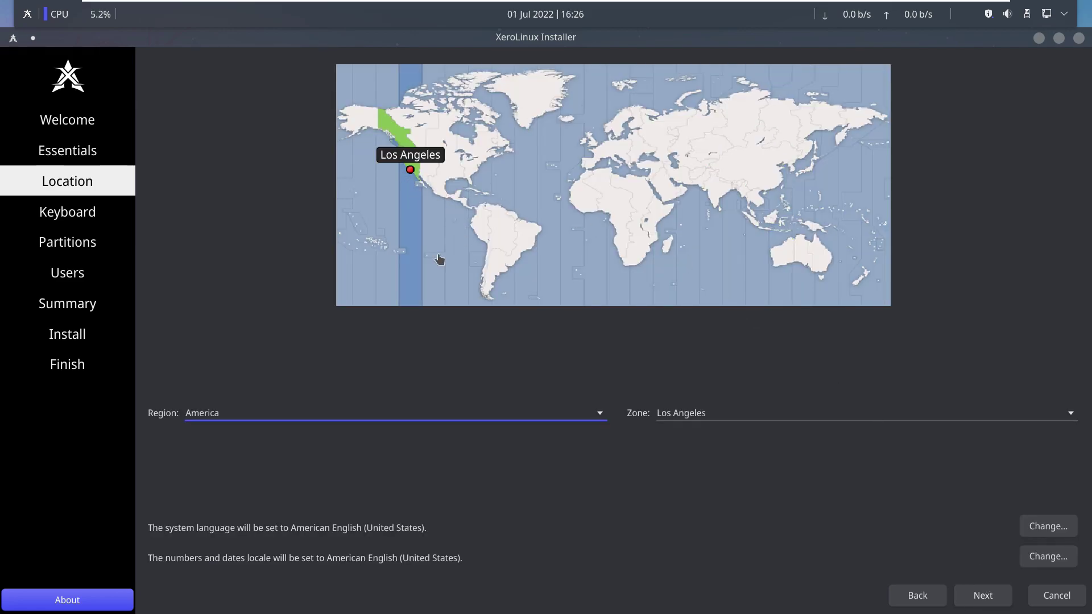
click(483, 423)
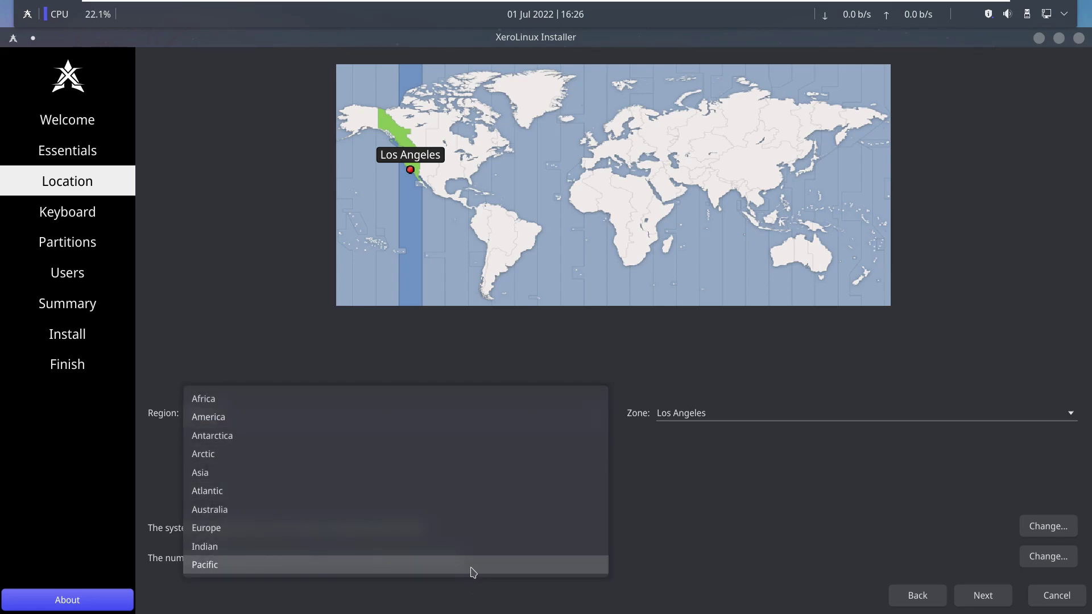
click(729, 415)
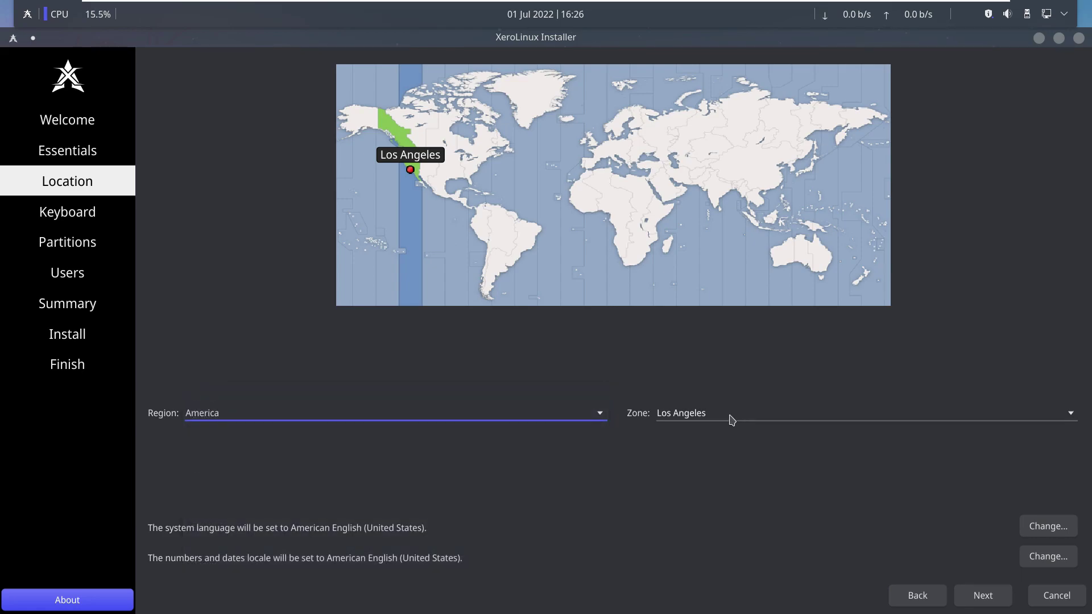
click(729, 414)
scroll(732, 360, up, 20)
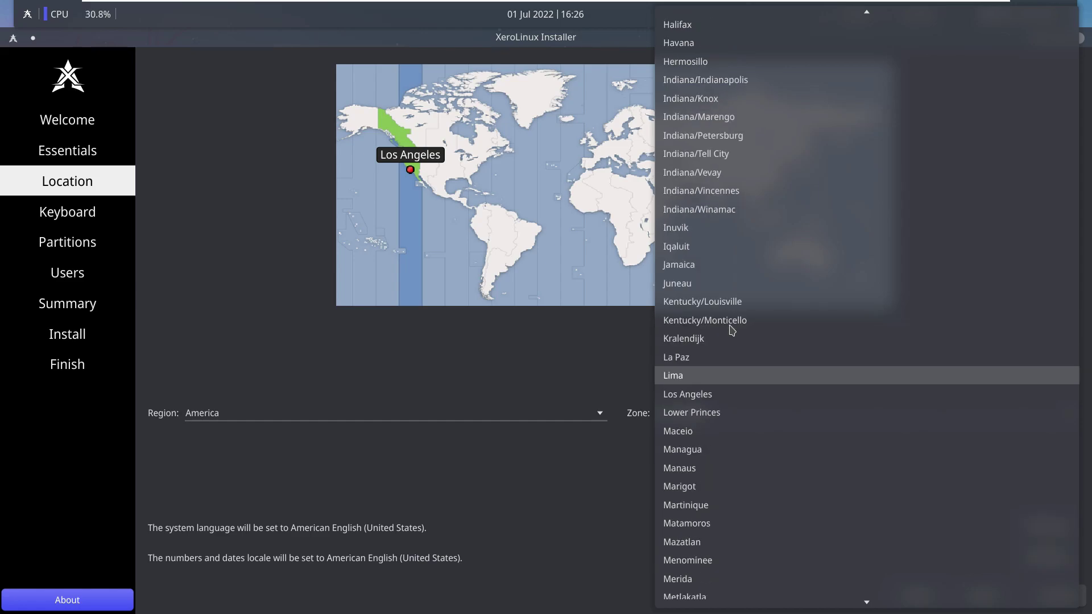
click(606, 337)
click(995, 595)
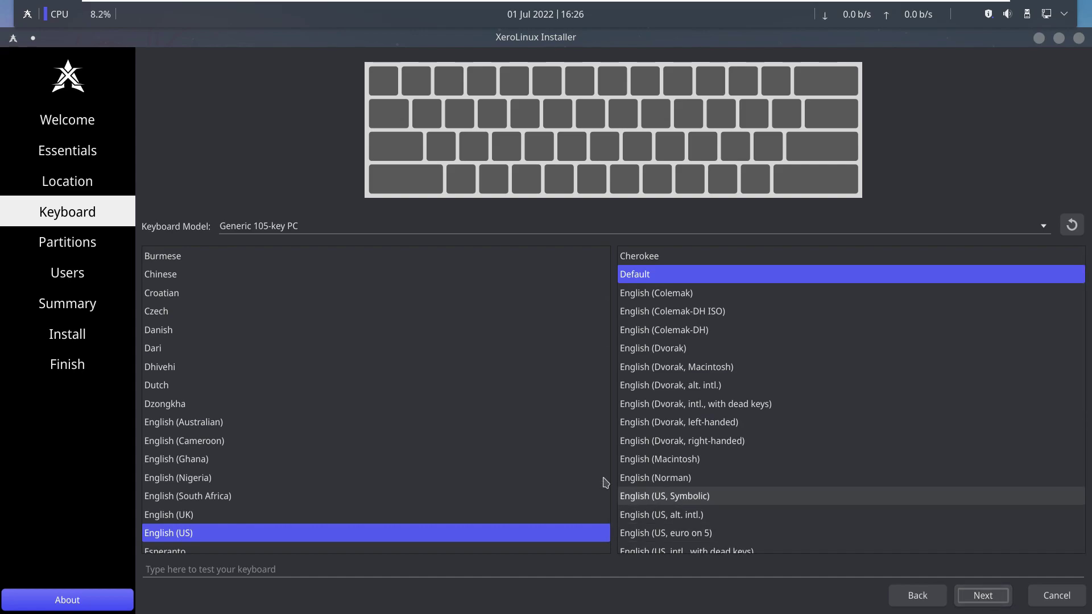
Leave the keyboard model at Generic 105-key PC with English (US) layout and proceed to Partitions.
click(419, 230)
scroll(421, 238, up, 11)
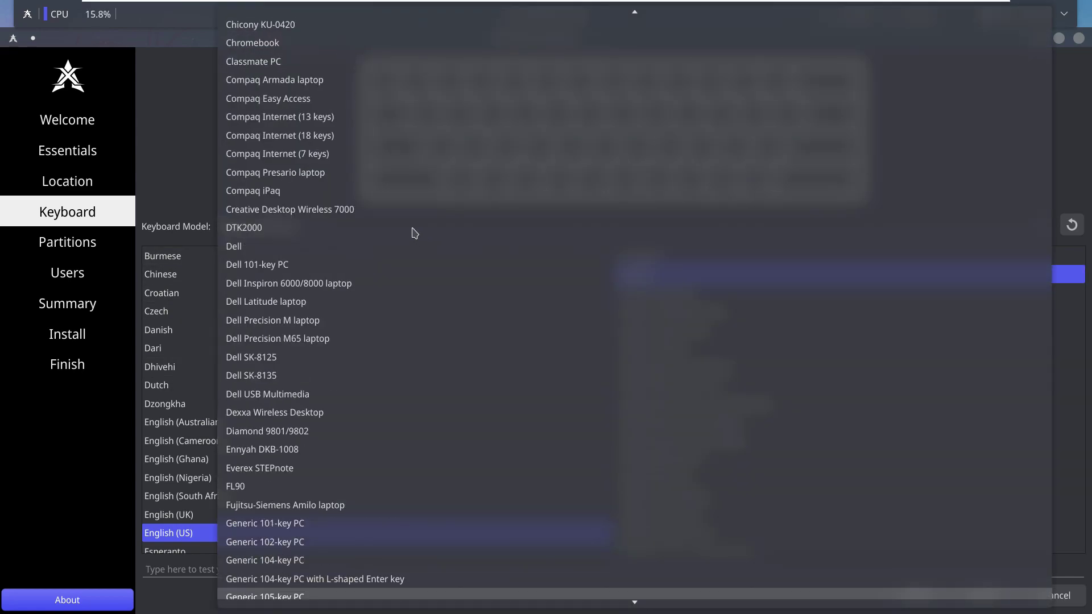
scroll(403, 222, up, 5)
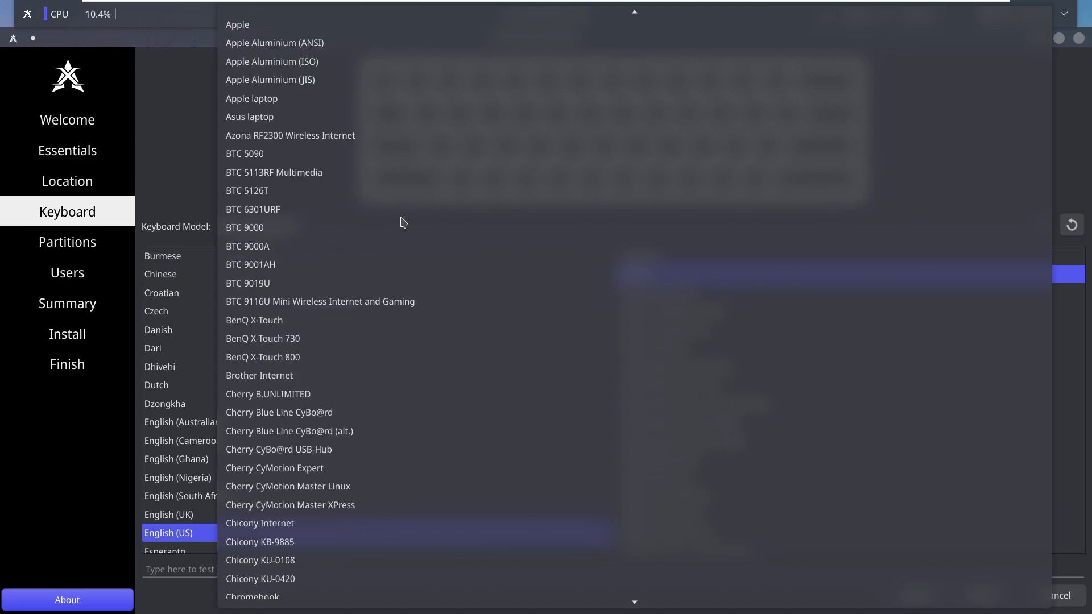
scroll(403, 222, down, 10)
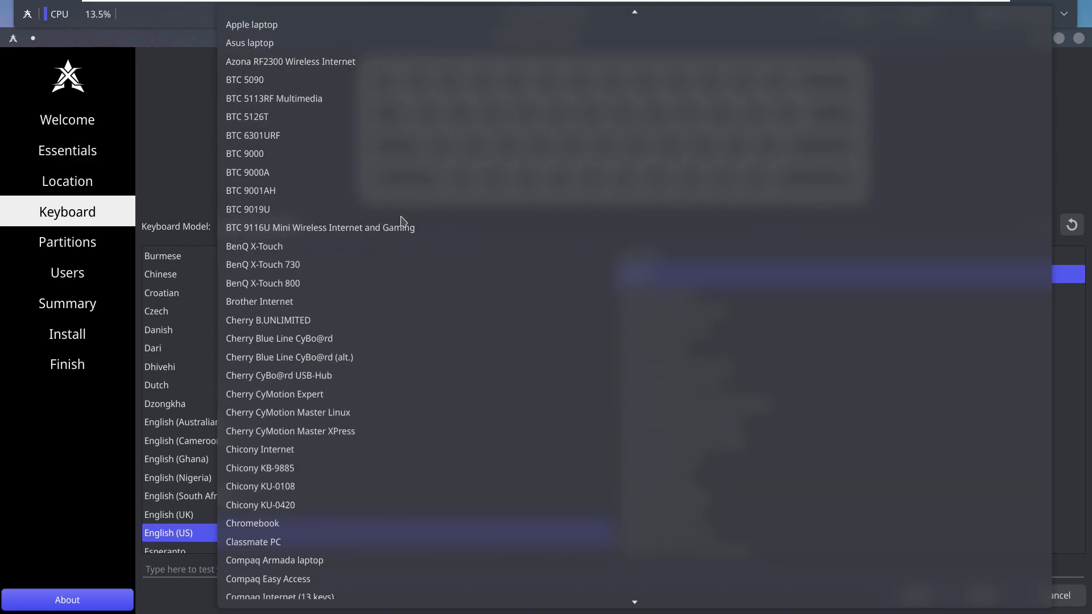
click(180, 139)
scroll(521, 365, down, 1)
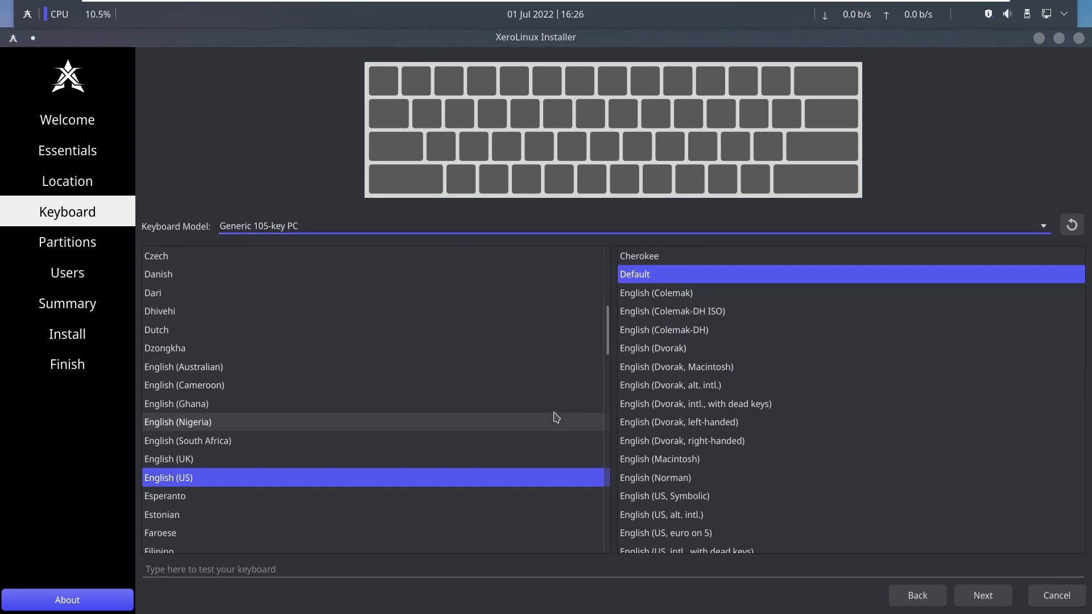
scroll(914, 512, down, 2)
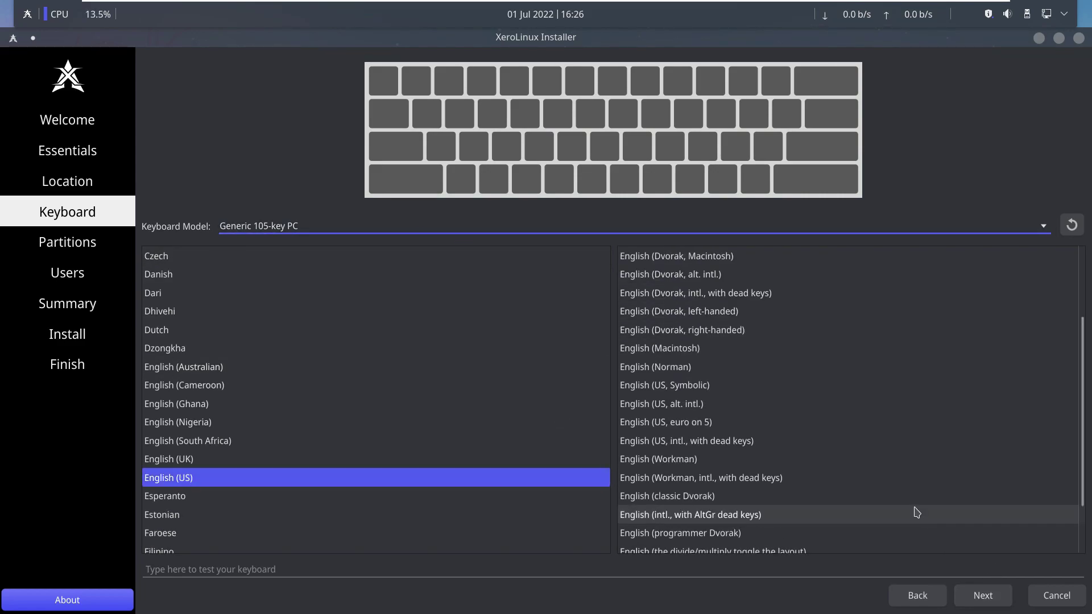
scroll(915, 512, up, 2)
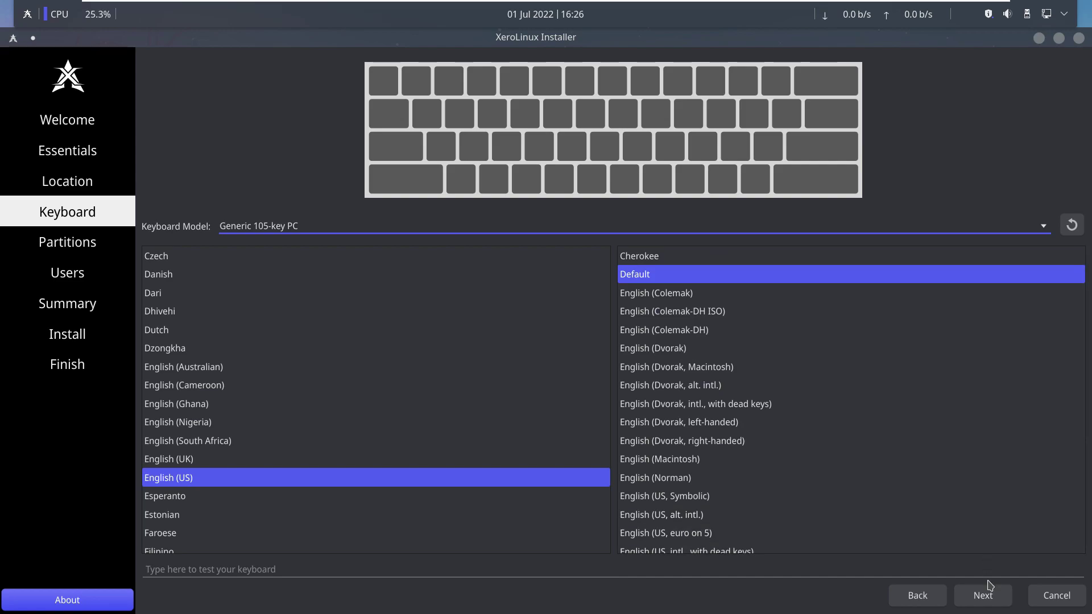
click(982, 595)
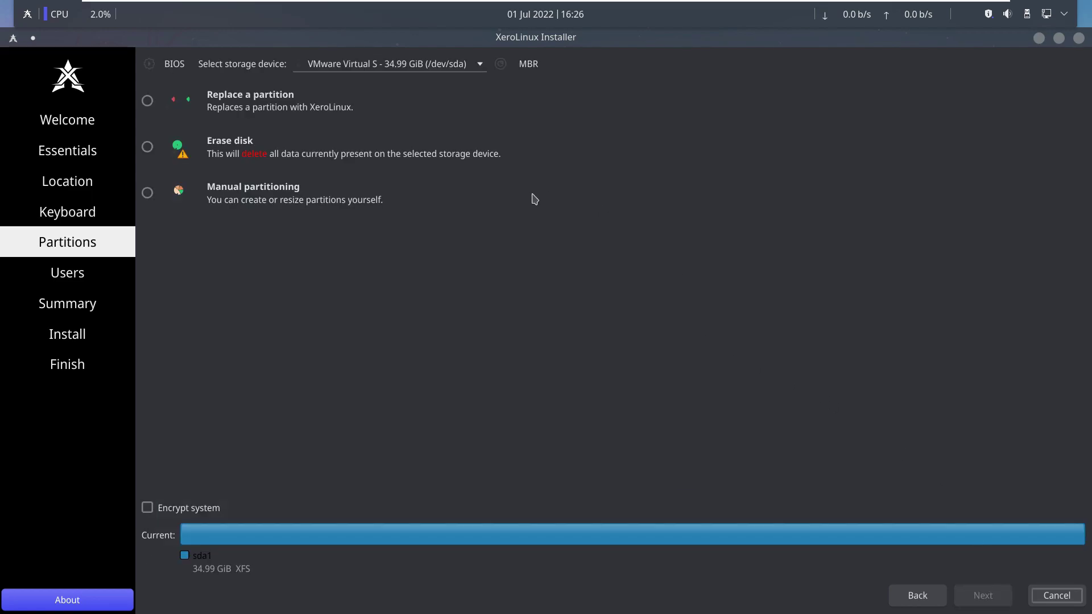
Choose Erase disk on /dev/sda with No Swap and the xfs file system.
click(458, 68)
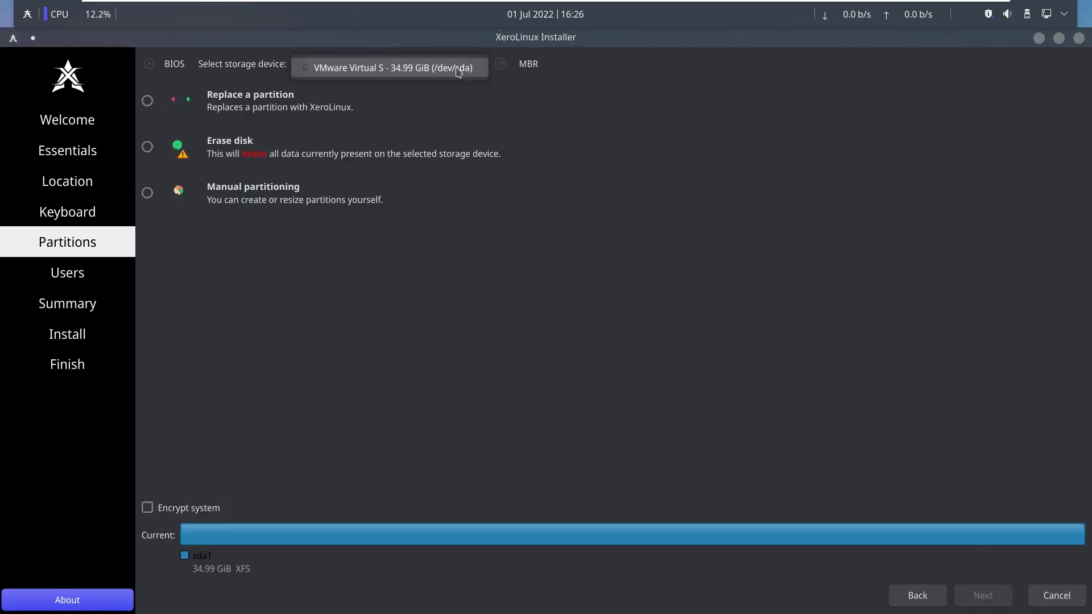
click(465, 344)
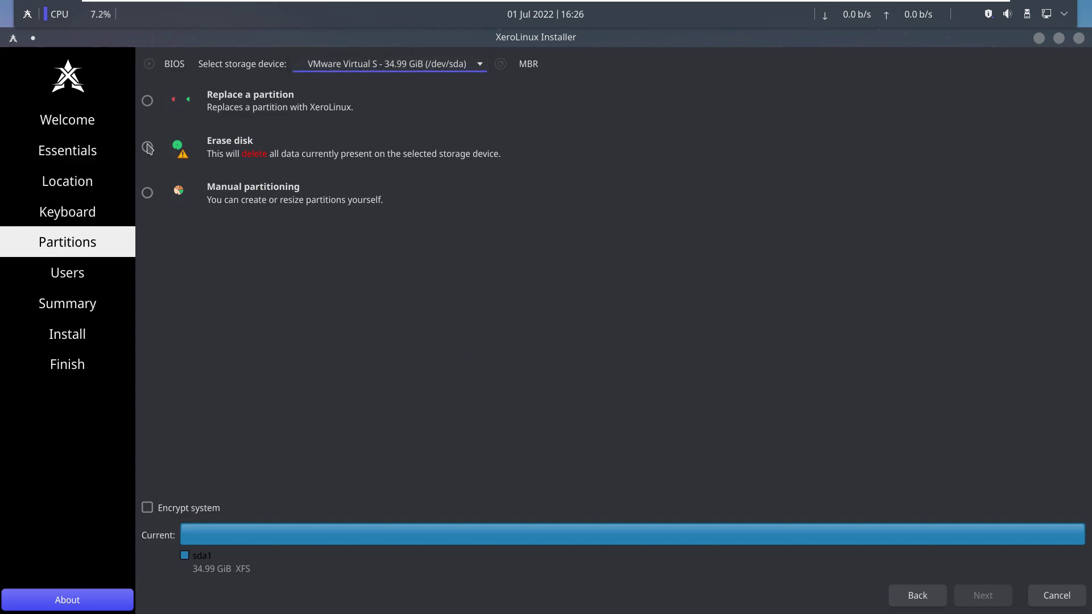
click(147, 102)
click(147, 147)
click(254, 195)
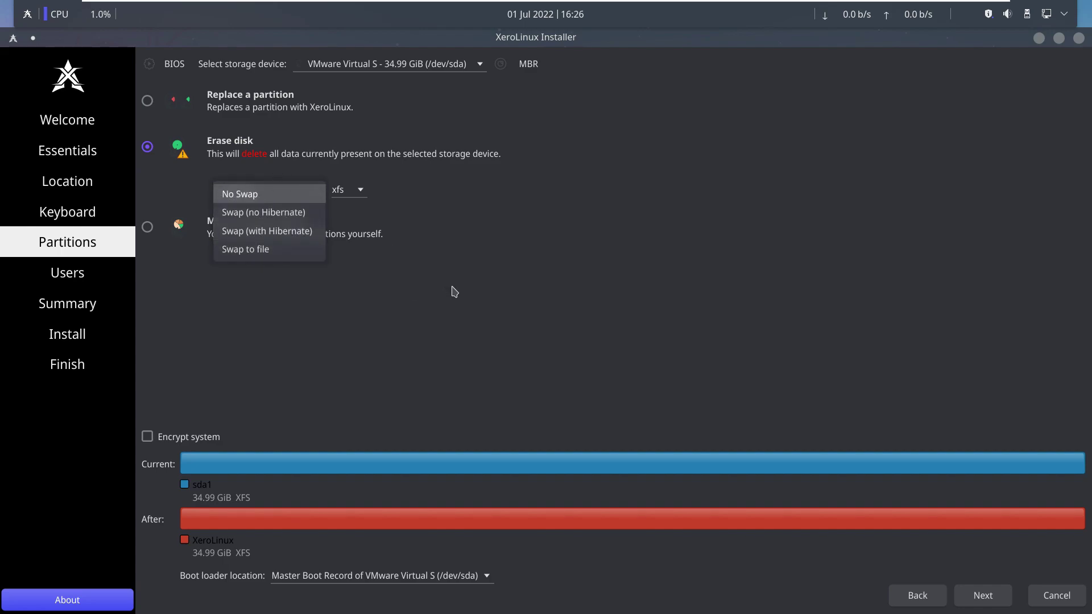
click(358, 190)
click(358, 190)
click(516, 221)
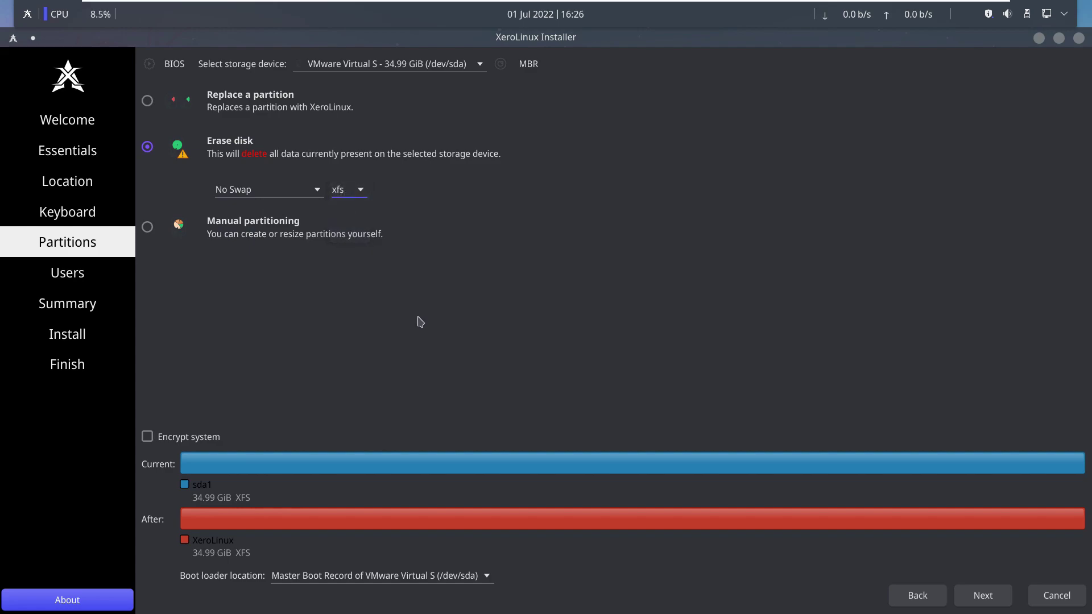
Leave encryption off, keep the boot loader in the MBR, and continue to Users.
click(203, 446)
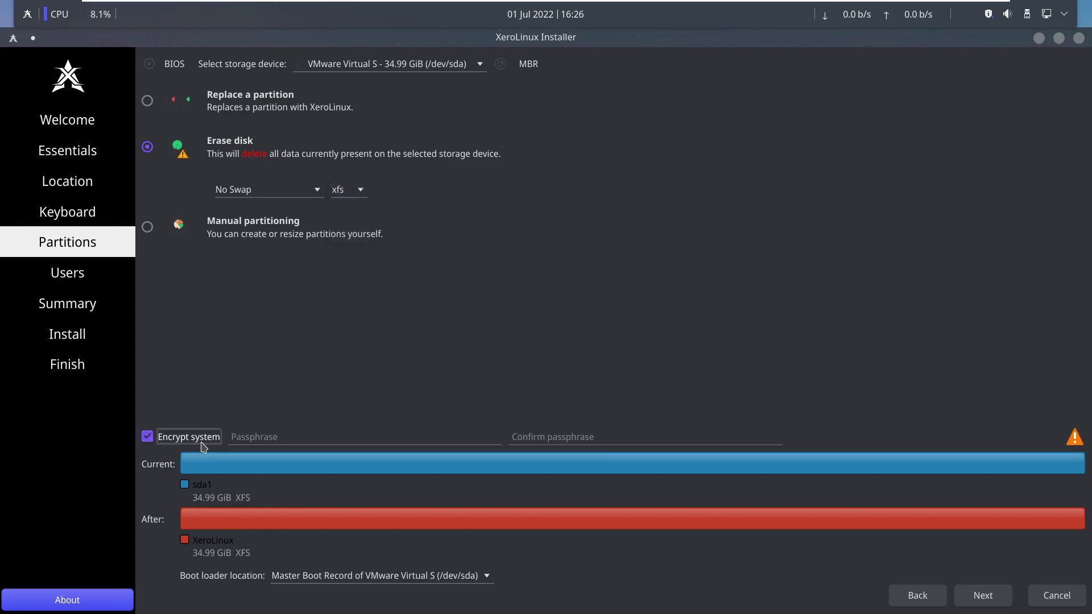
click(203, 446)
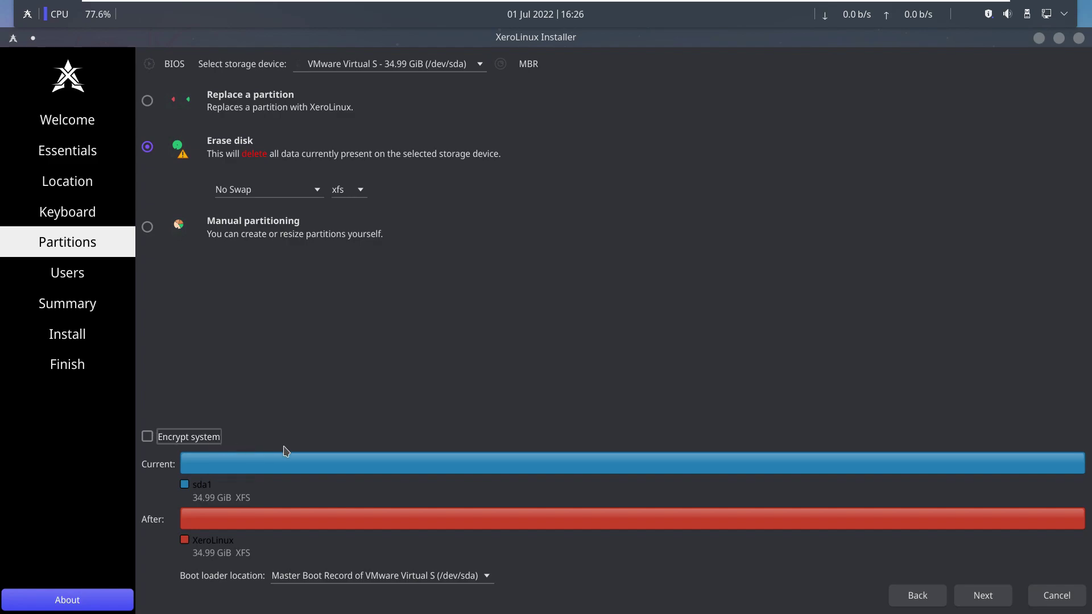
click(466, 577)
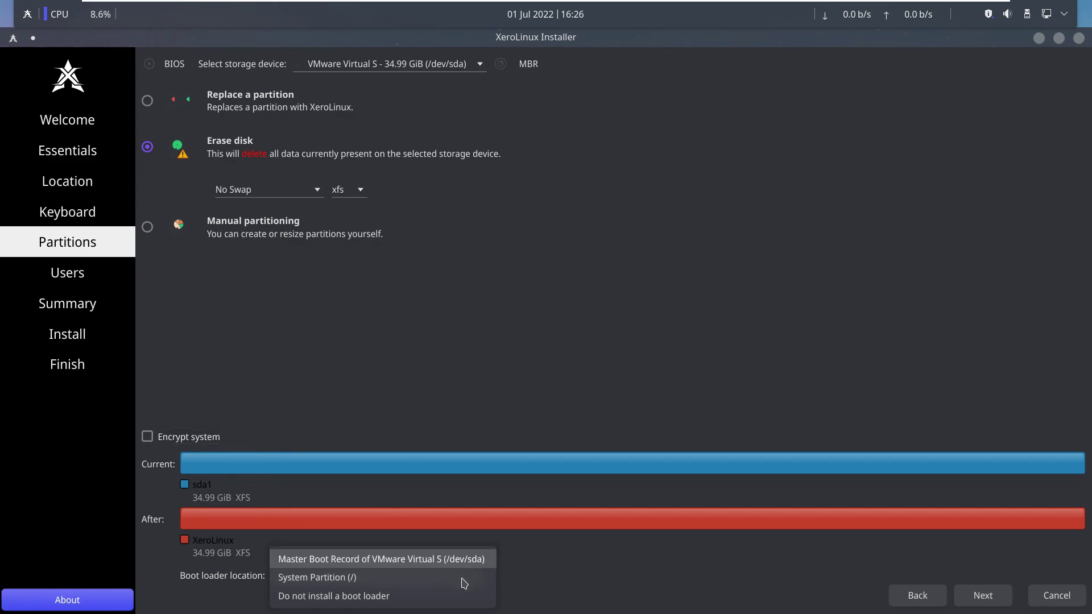
click(565, 315)
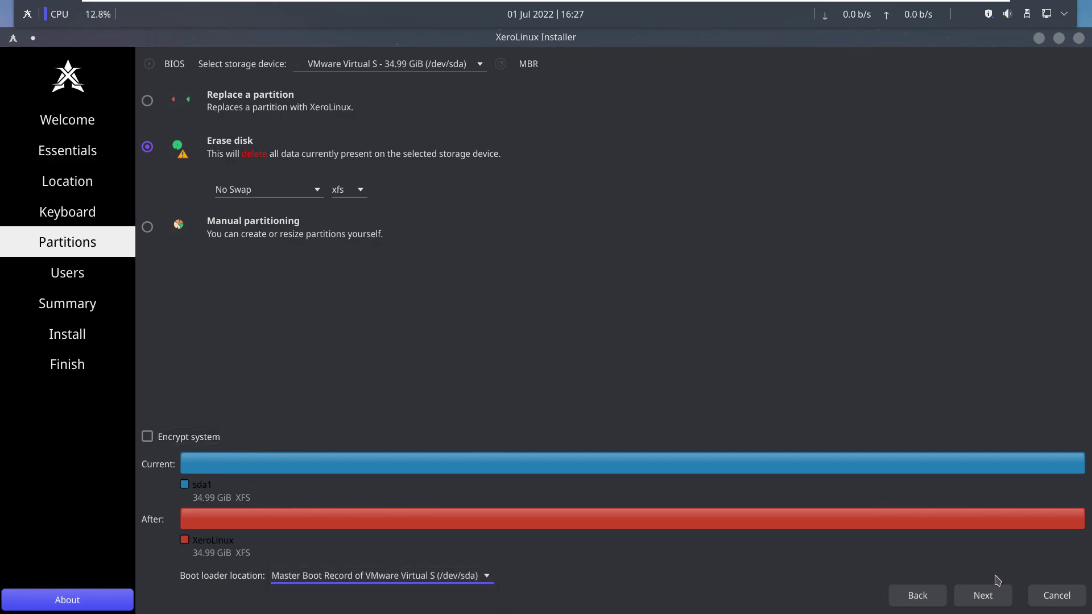
click(1001, 598)
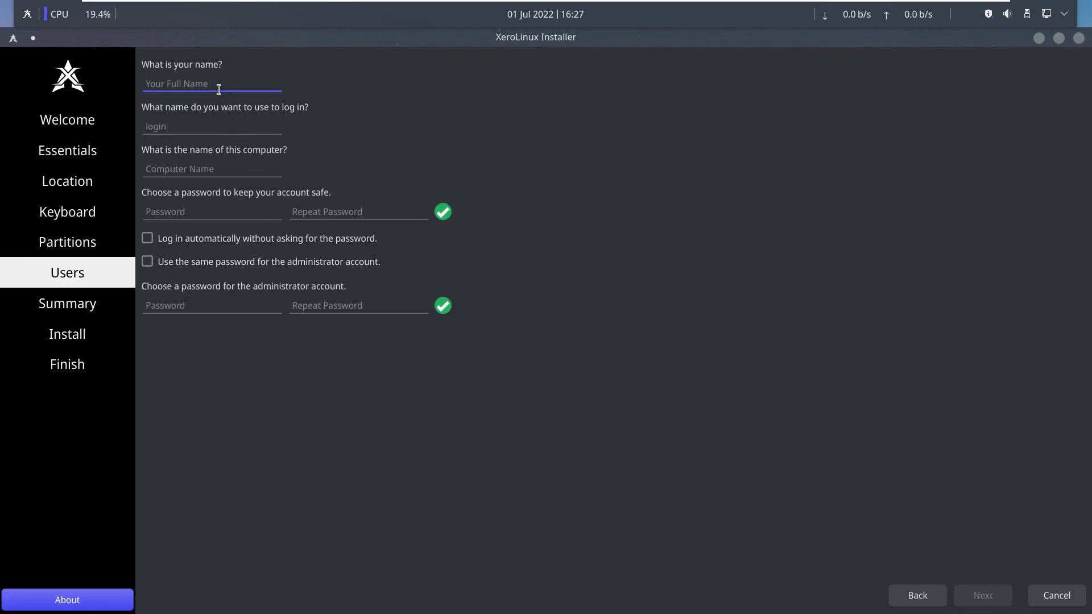
Enter the user's name, strip '-vmwarevirtualplatform' from the computer name, and set the account password twice.
text(run)
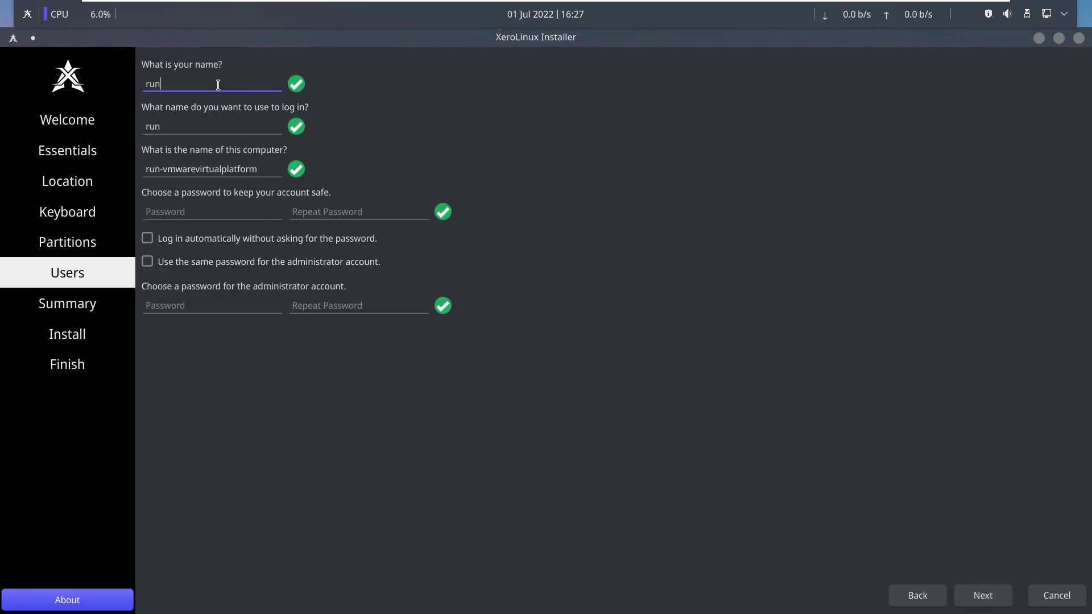
text(boxing)
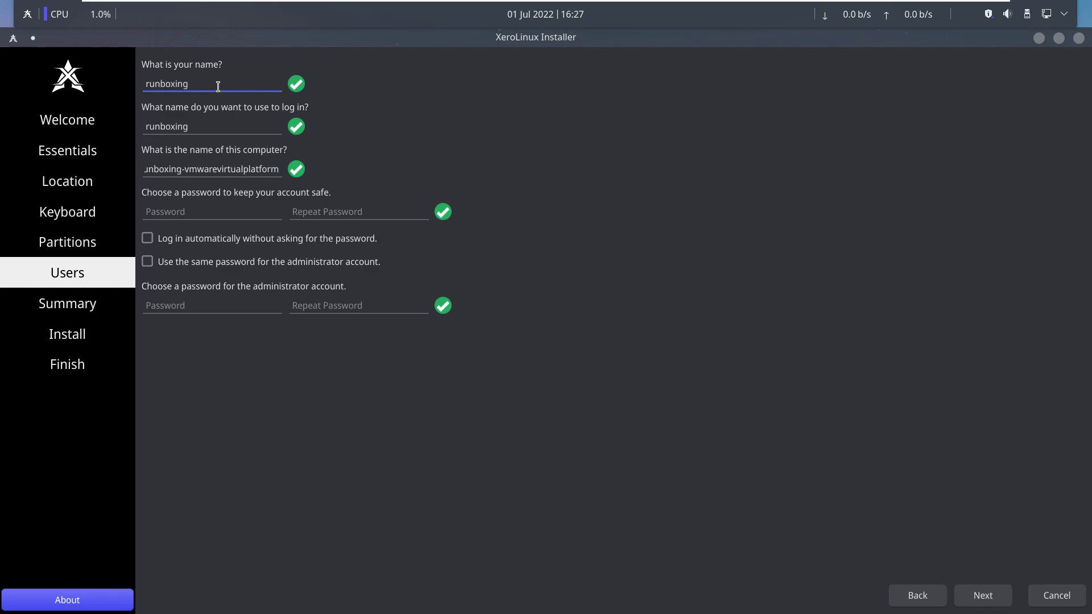
drag(182, 169, 317, 183)
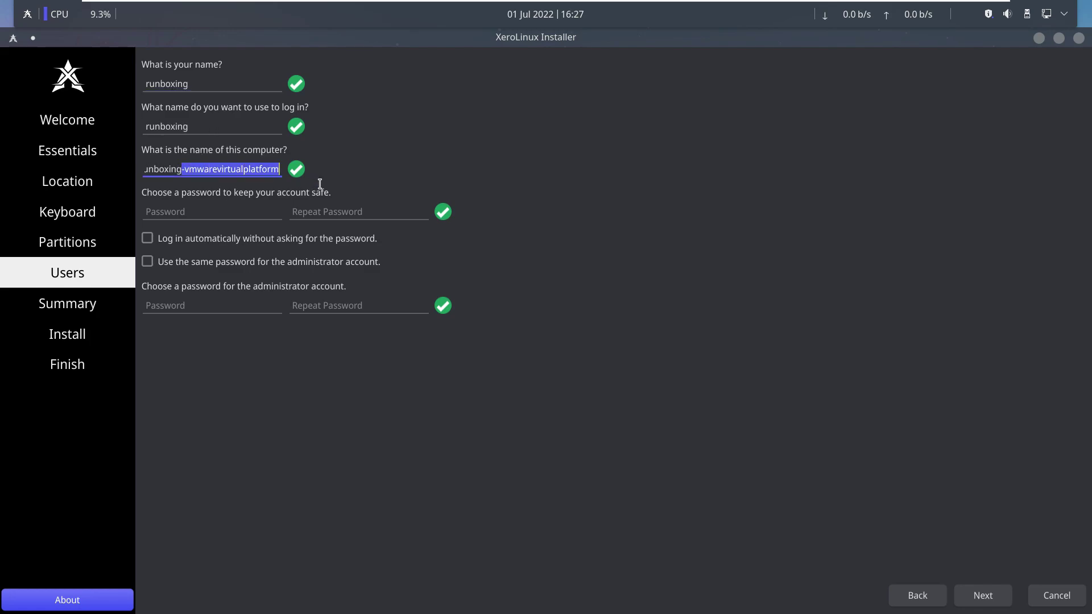
key(BackSpace)
click(199, 207)
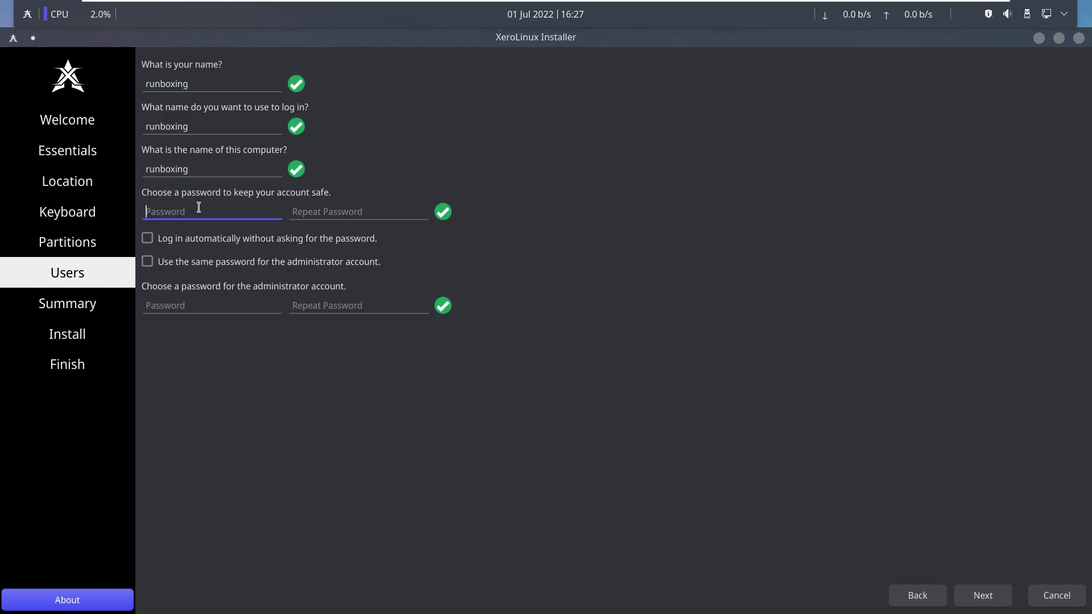
text(r)
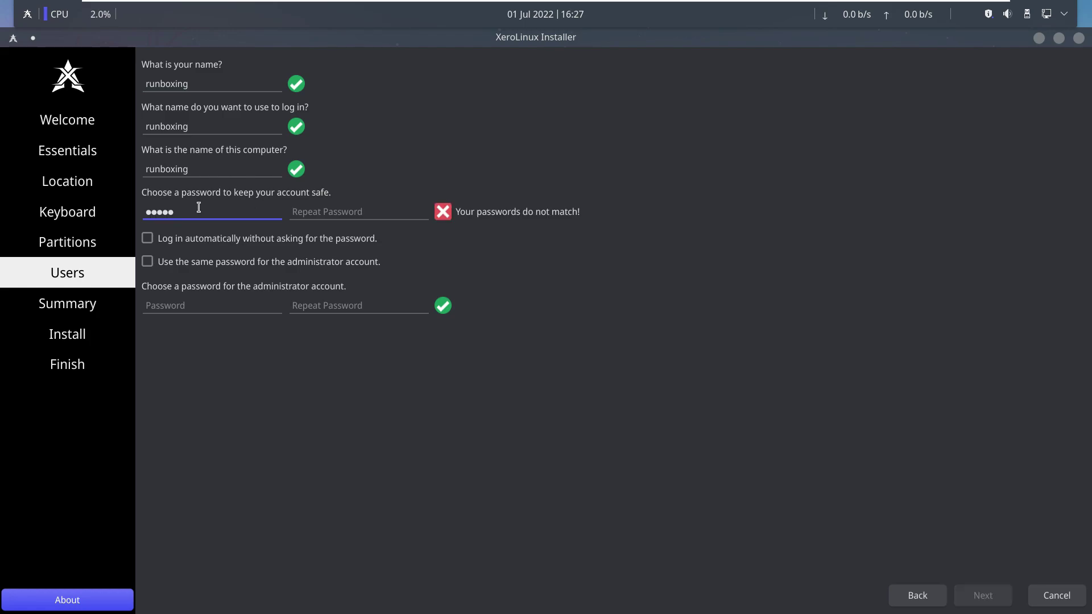
click(369, 211)
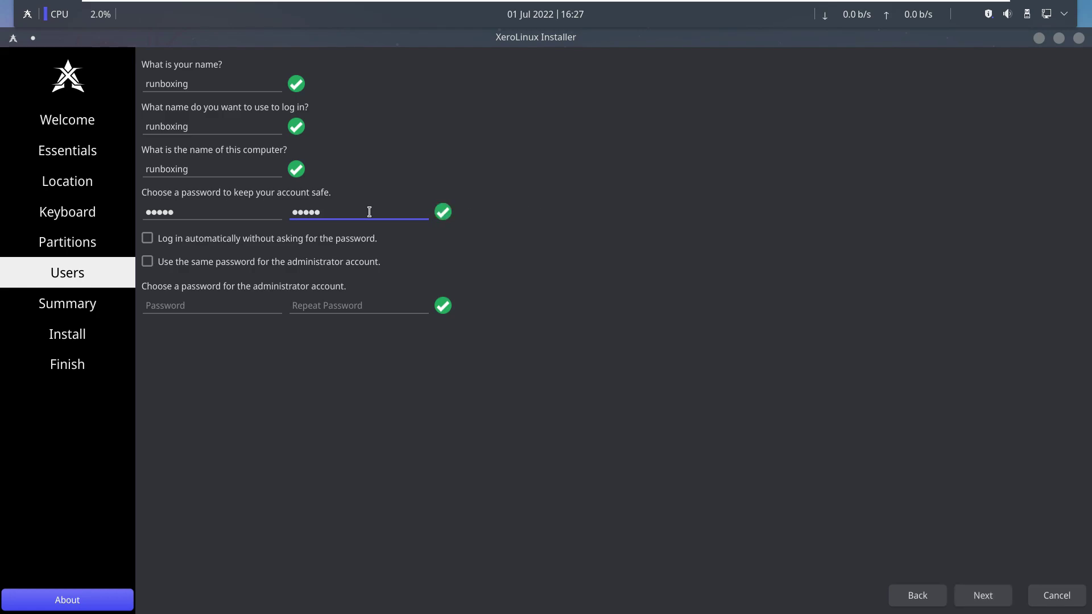
Enable automatic login and reuse the account password for the administrator.
click(335, 239)
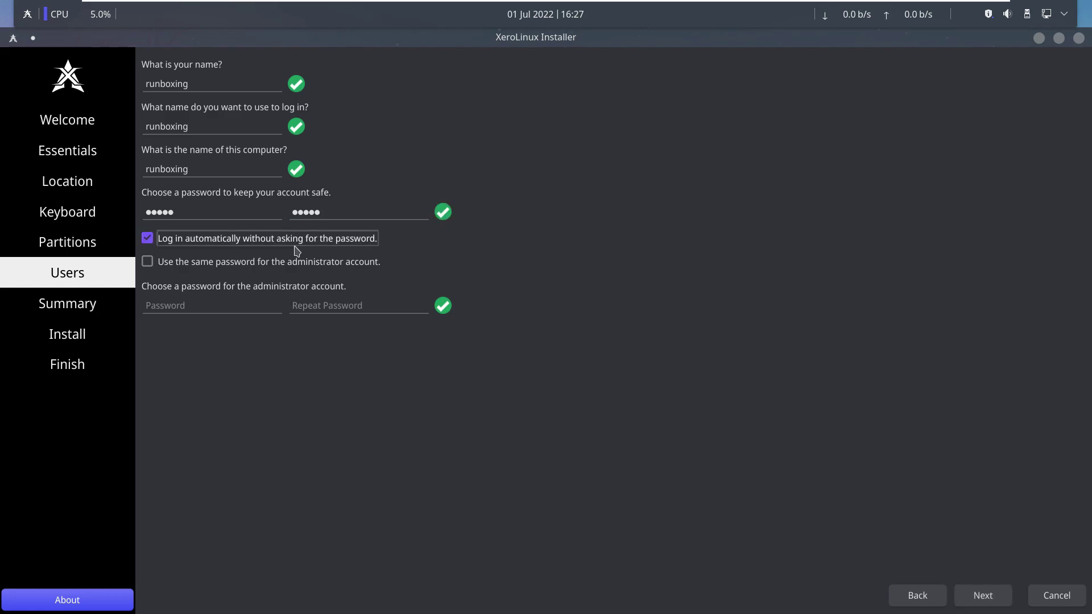
click(277, 267)
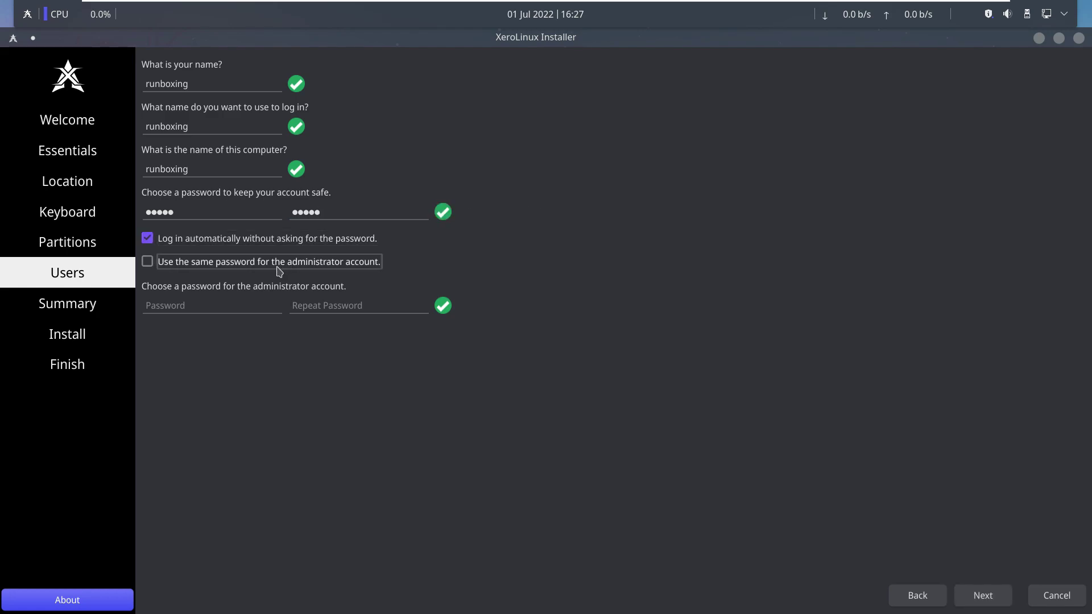
click(277, 266)
click(278, 262)
click(983, 595)
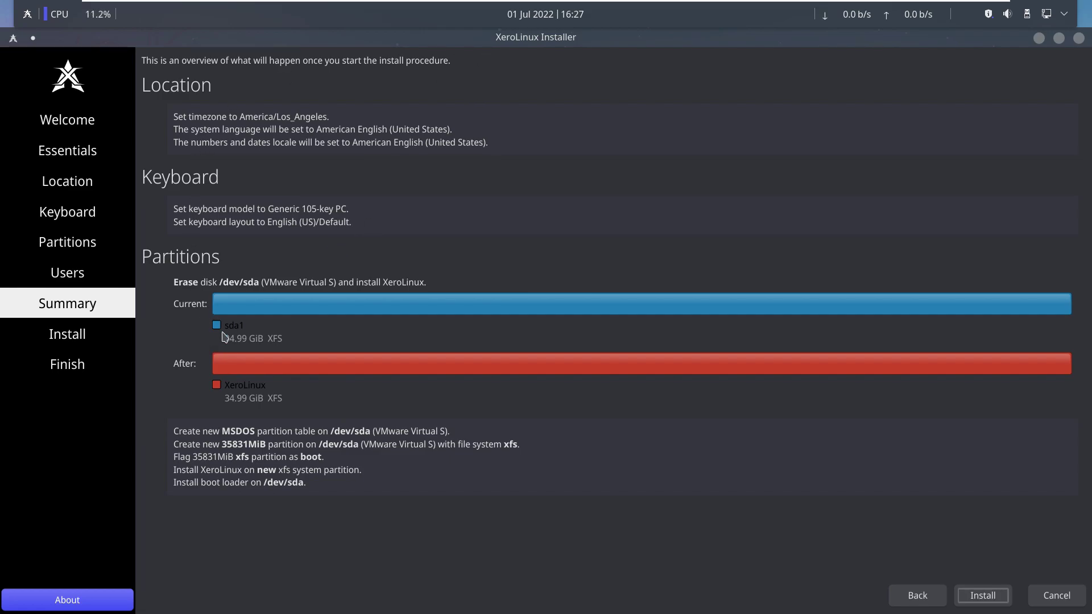
Confirm installing XeroLinux onto /dev/sda and switch the progress view to the installation log.
click(992, 595)
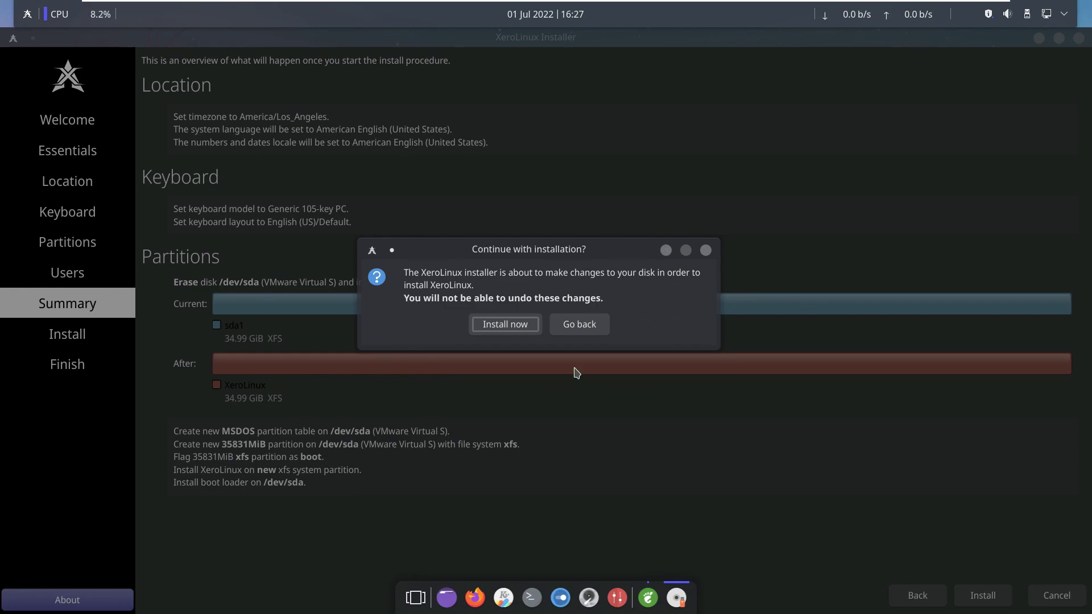
click(521, 324)
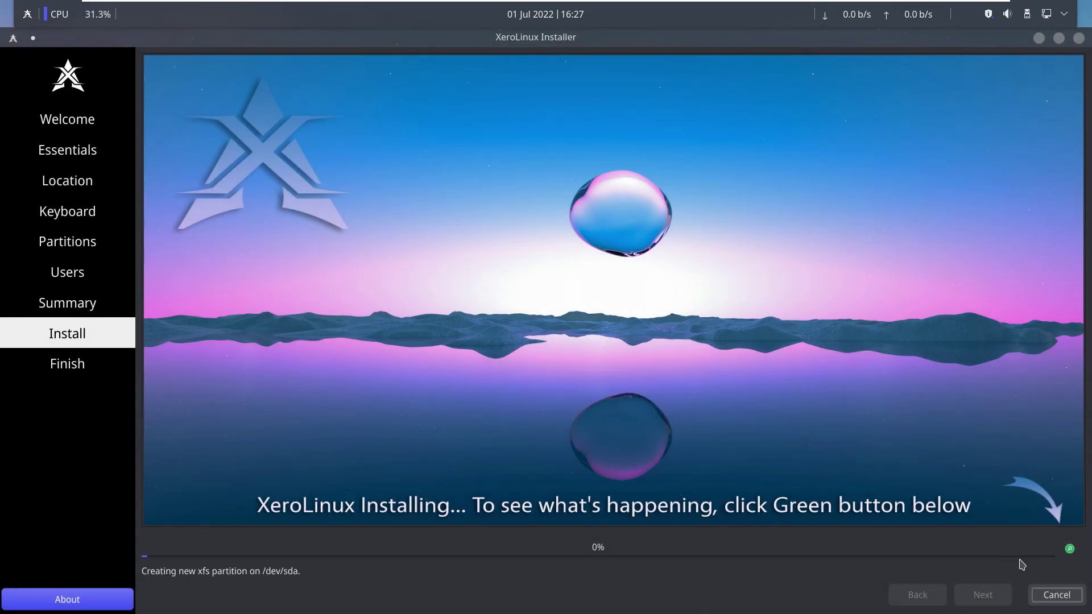
click(1070, 550)
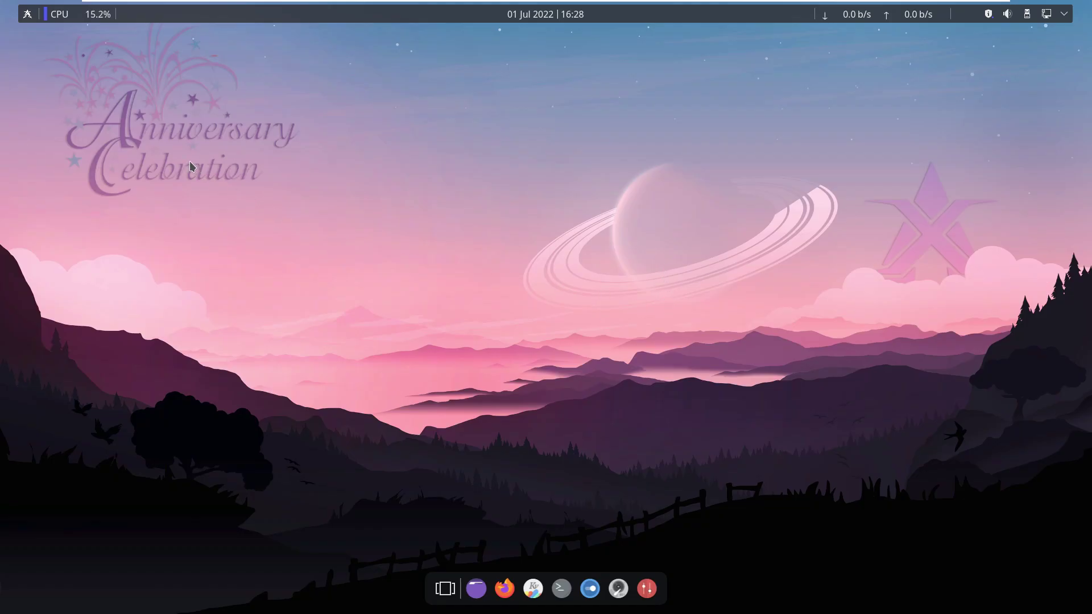
right_click(57, 19)
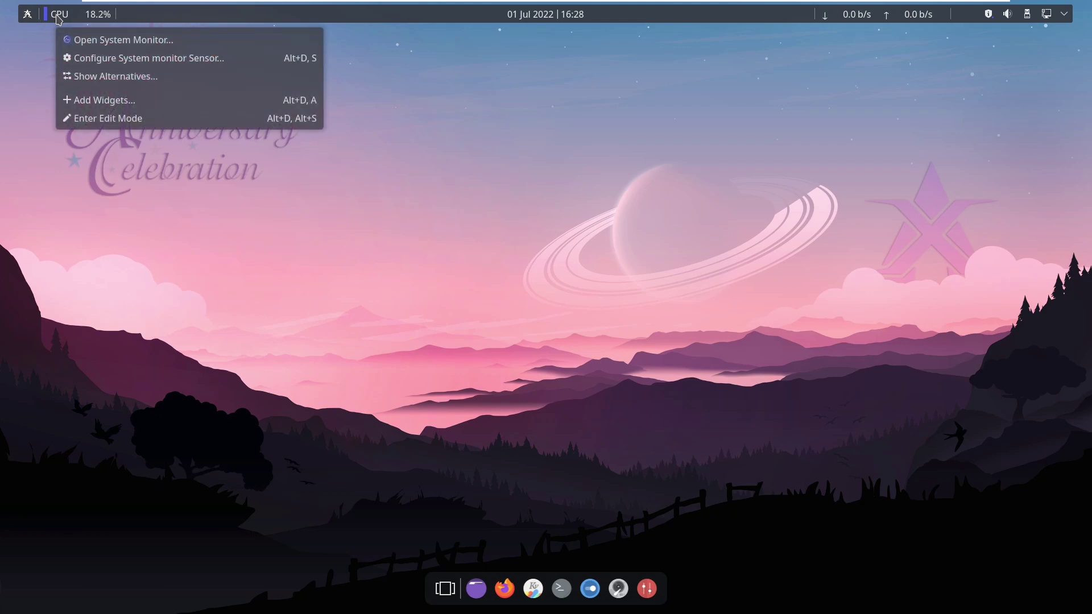
click(96, 40)
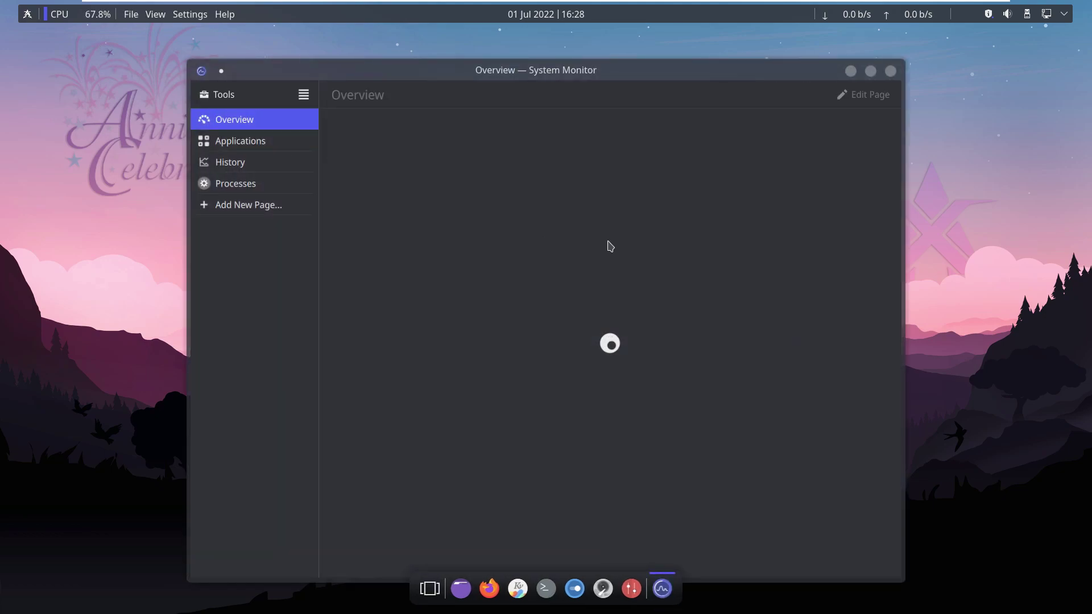
click(871, 71)
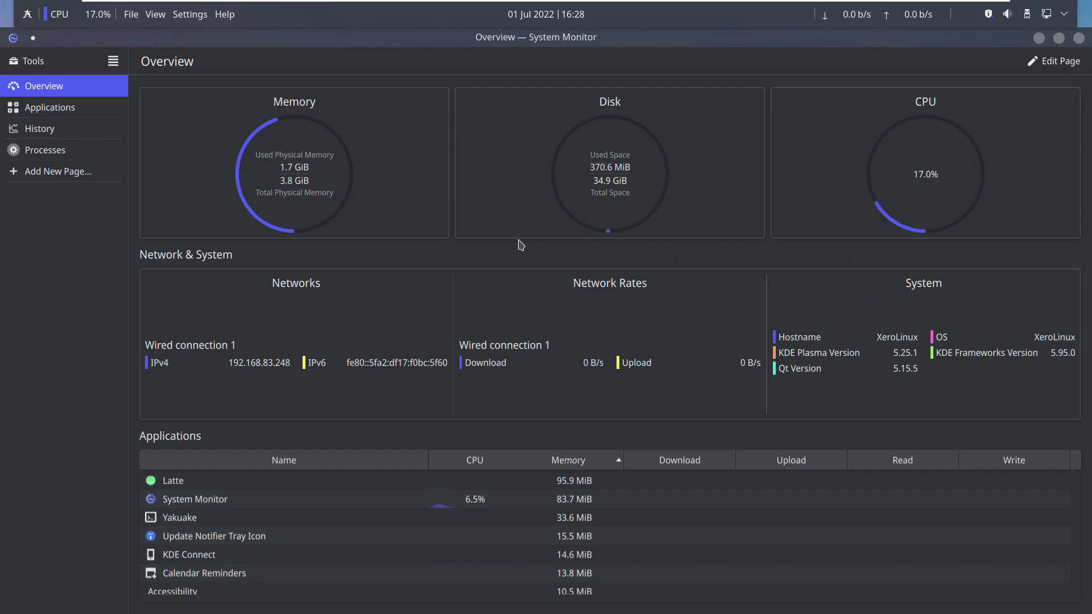
click(74, 113)
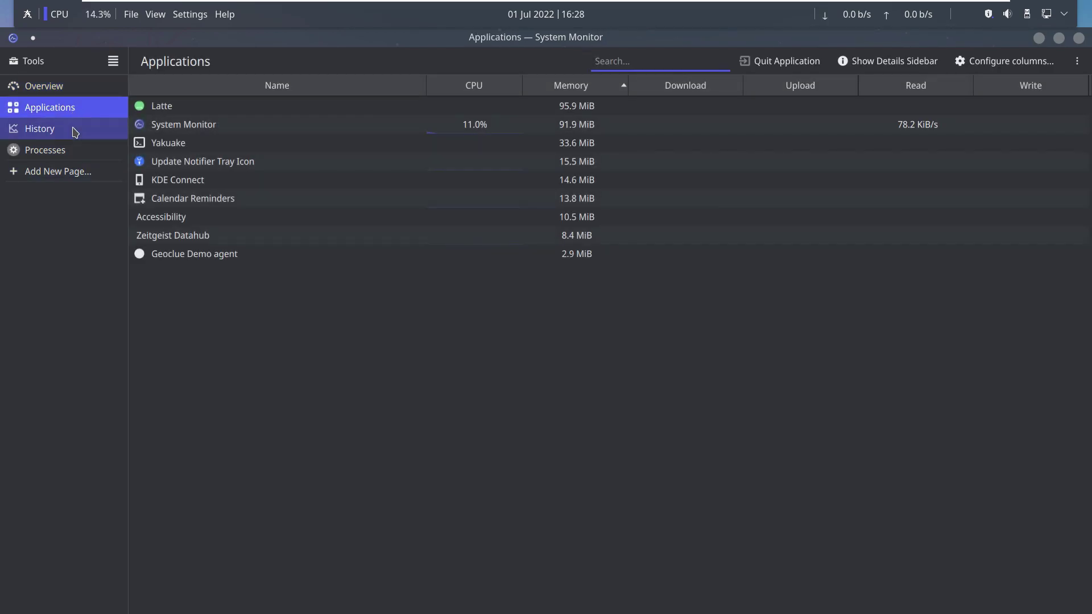
click(75, 131)
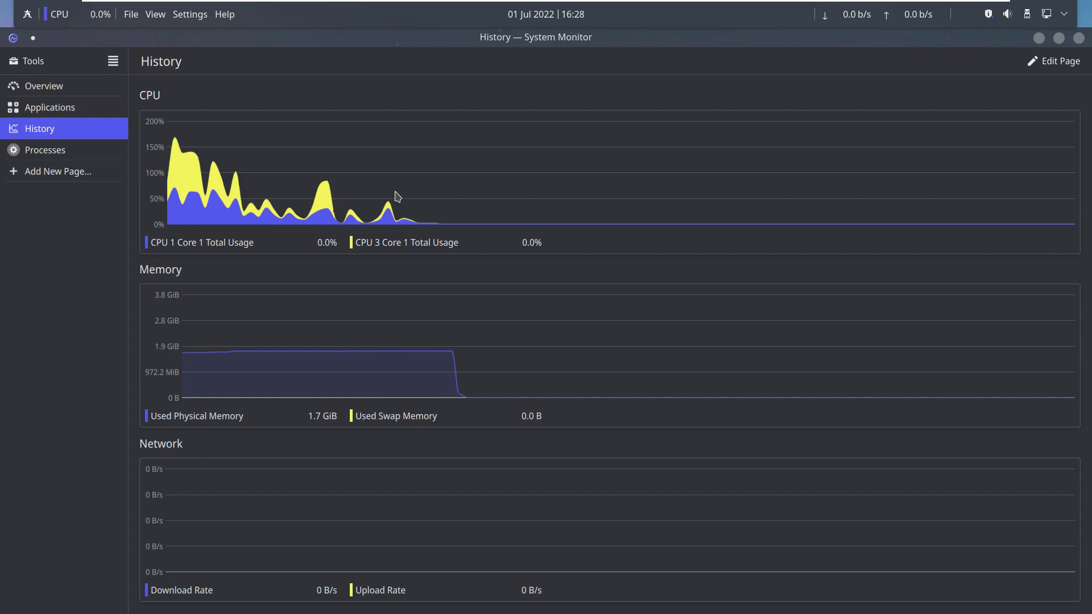
click(105, 160)
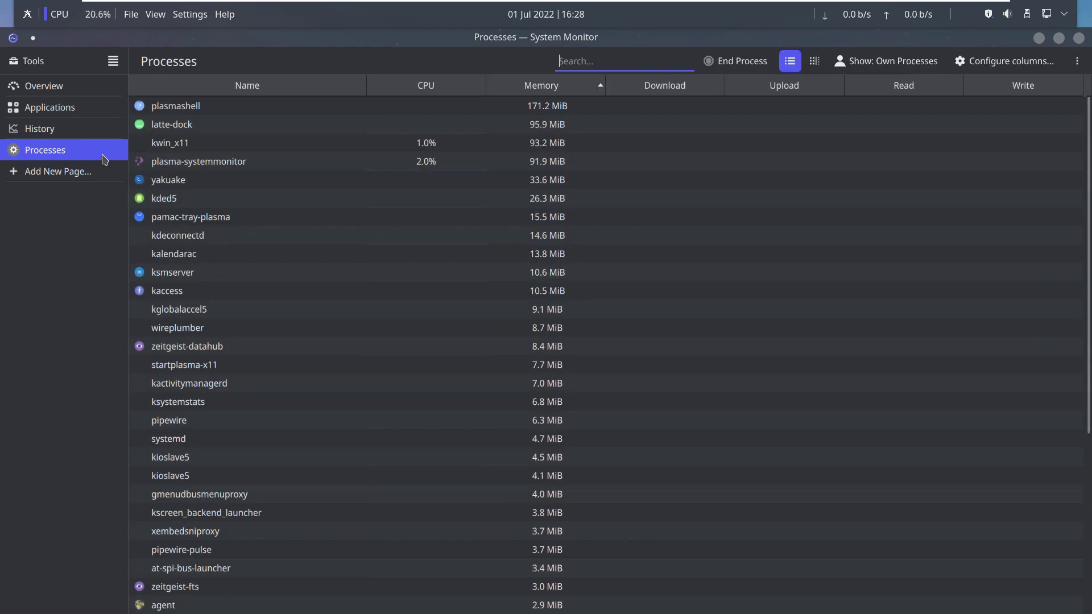
scroll(309, 259, down, 3)
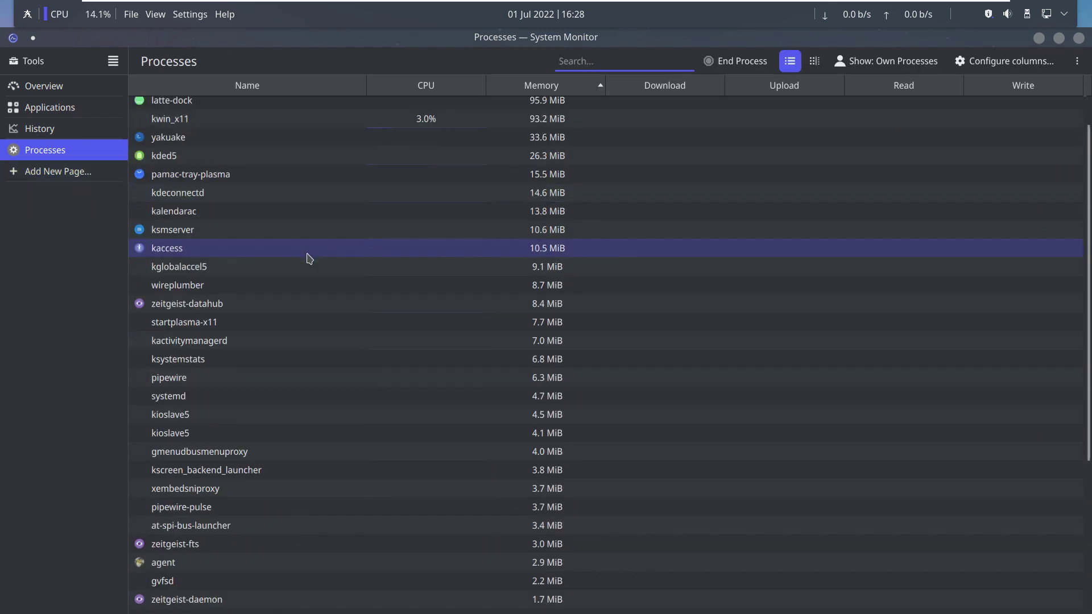
scroll(309, 258, down, 2)
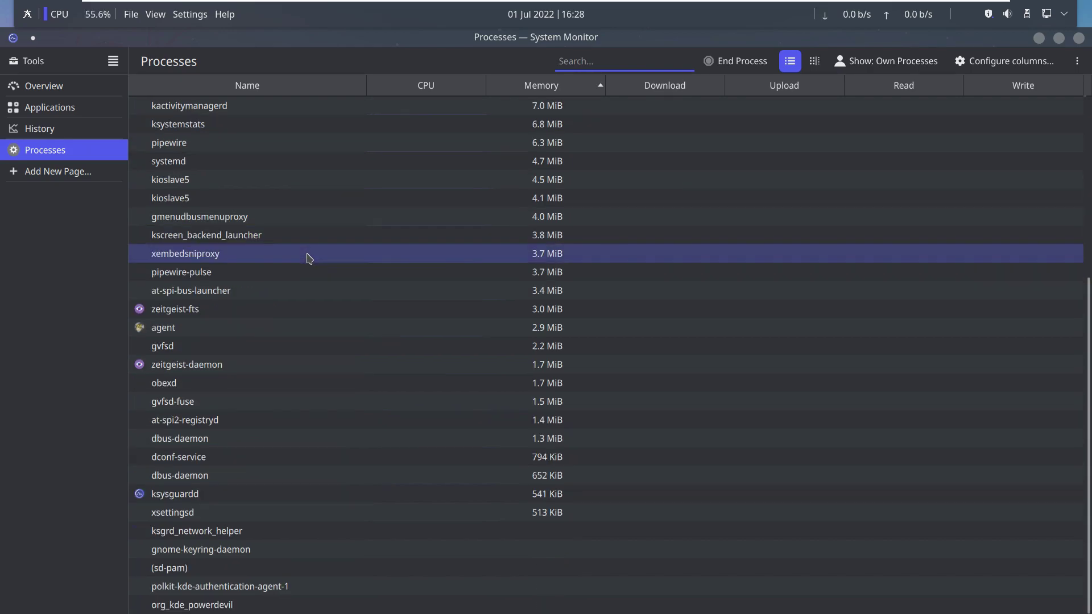
scroll(308, 259, up, 1)
scroll(309, 259, up, 5)
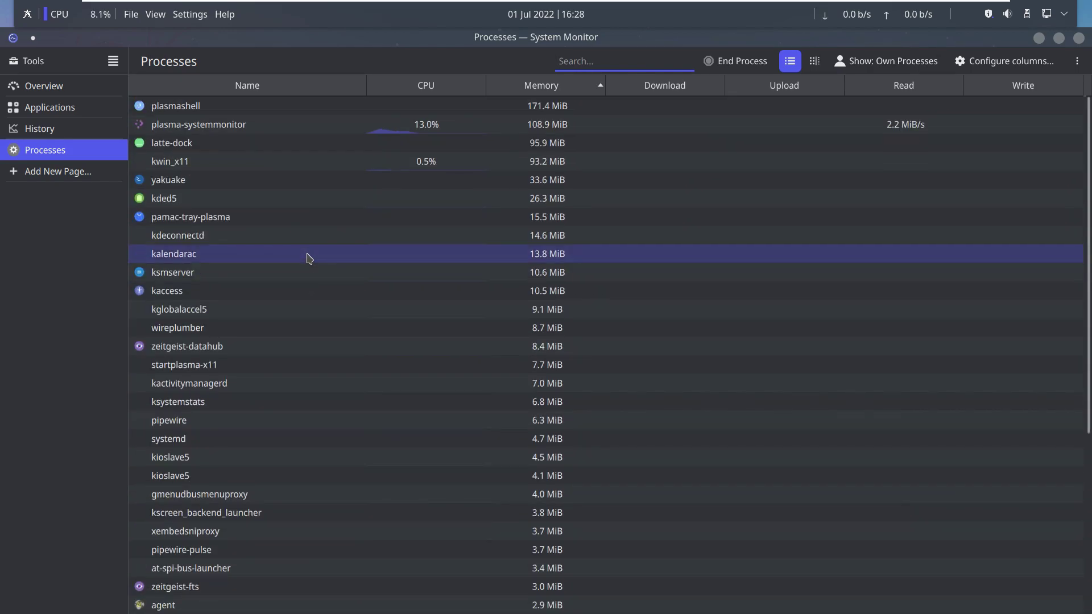
click(224, 14)
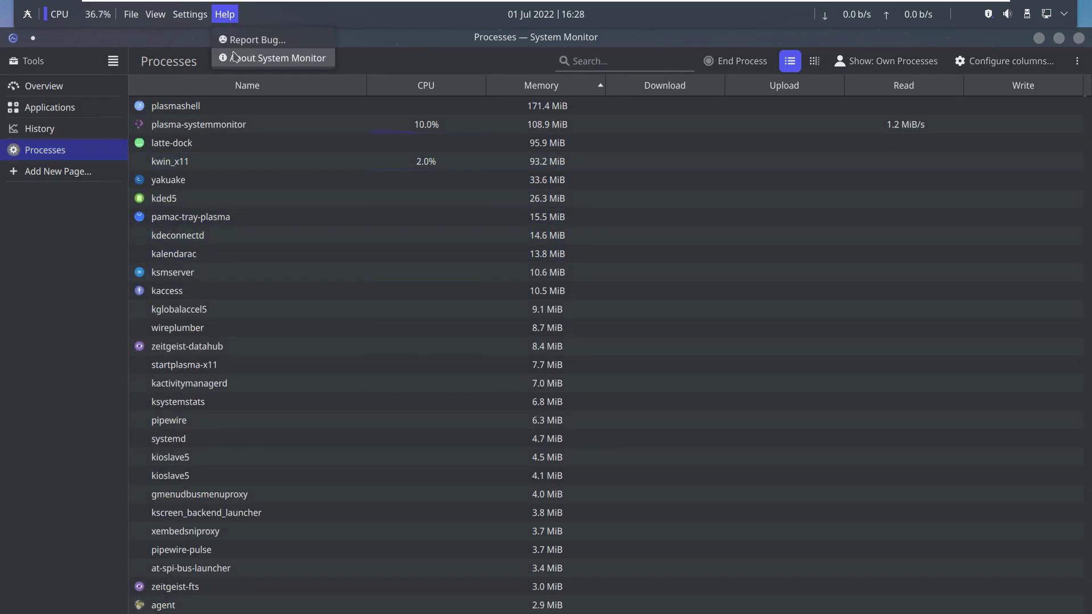
click(233, 56)
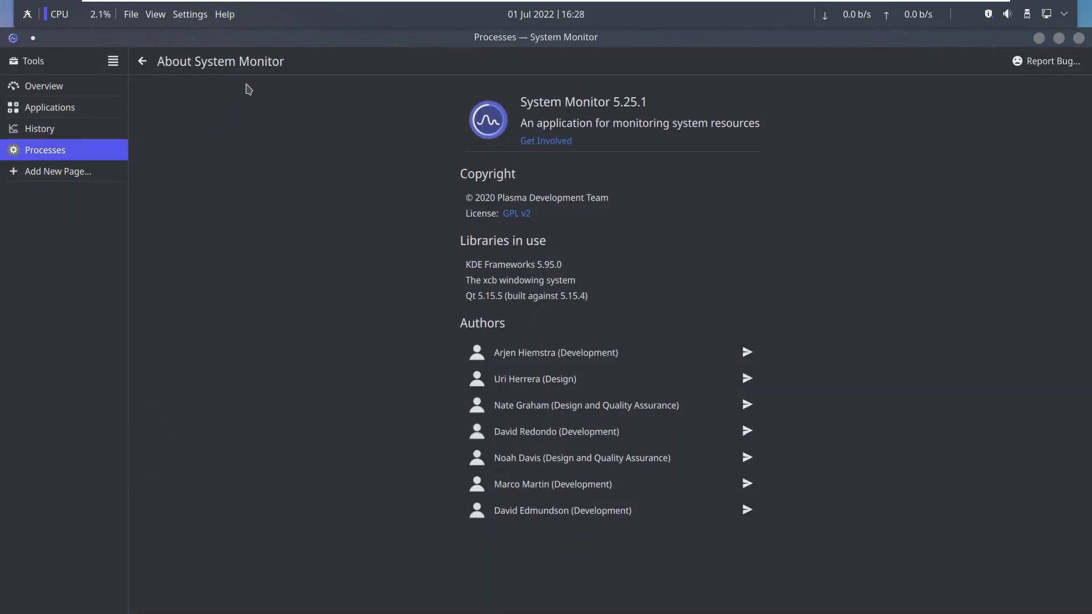
click(202, 20)
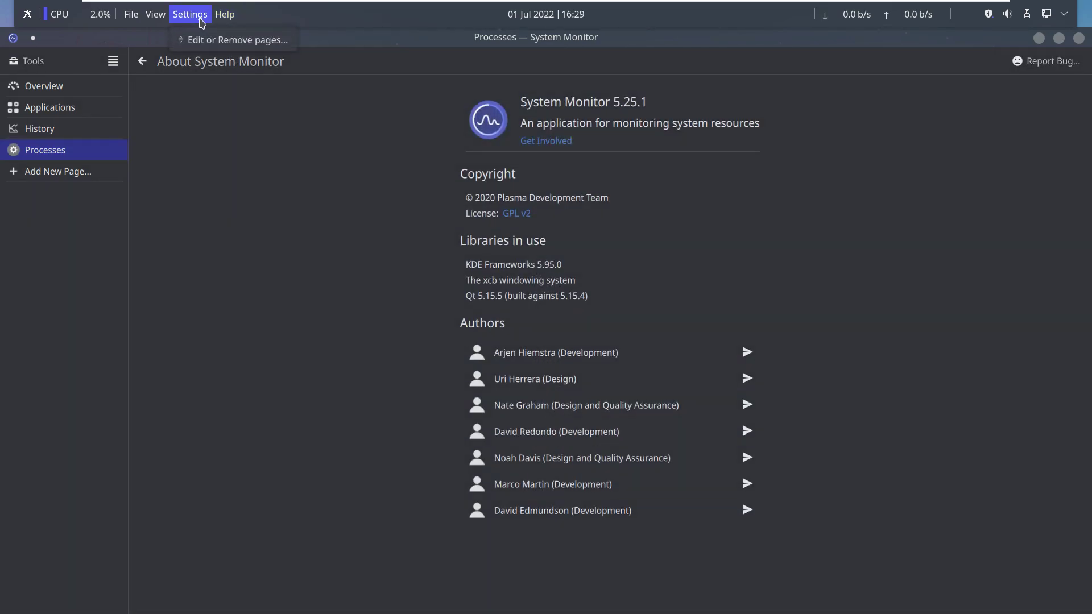
mouse_move(137, 20)
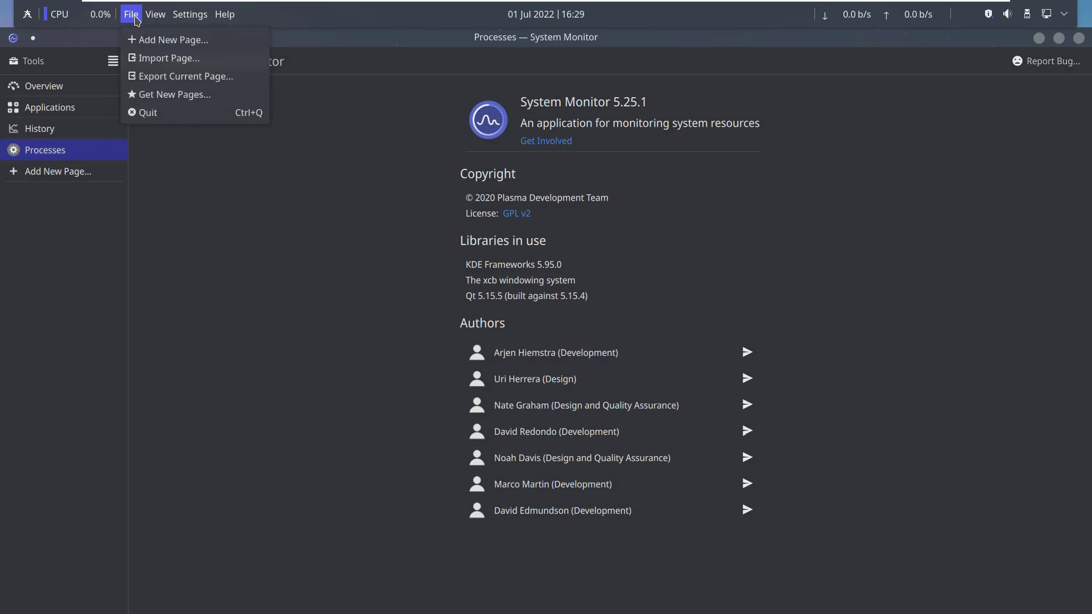
click(149, 112)
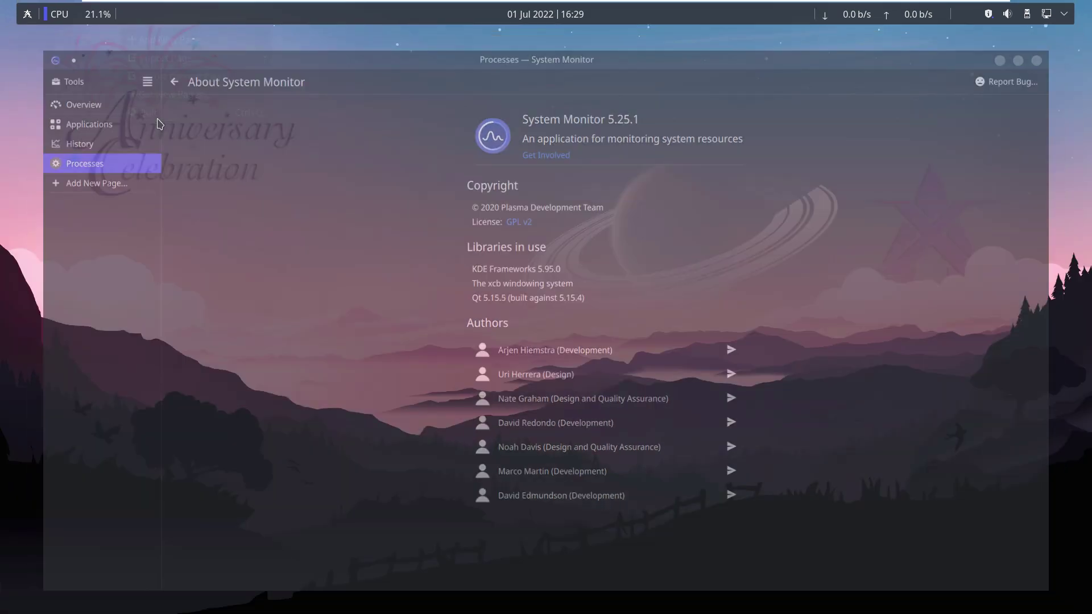
right_click(169, 19)
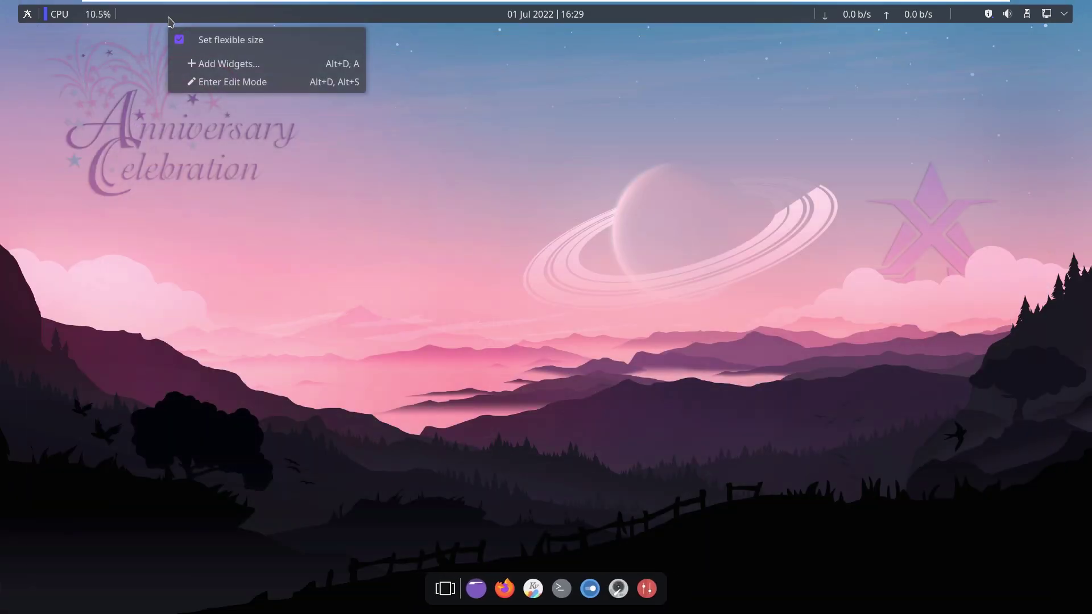
click(522, 17)
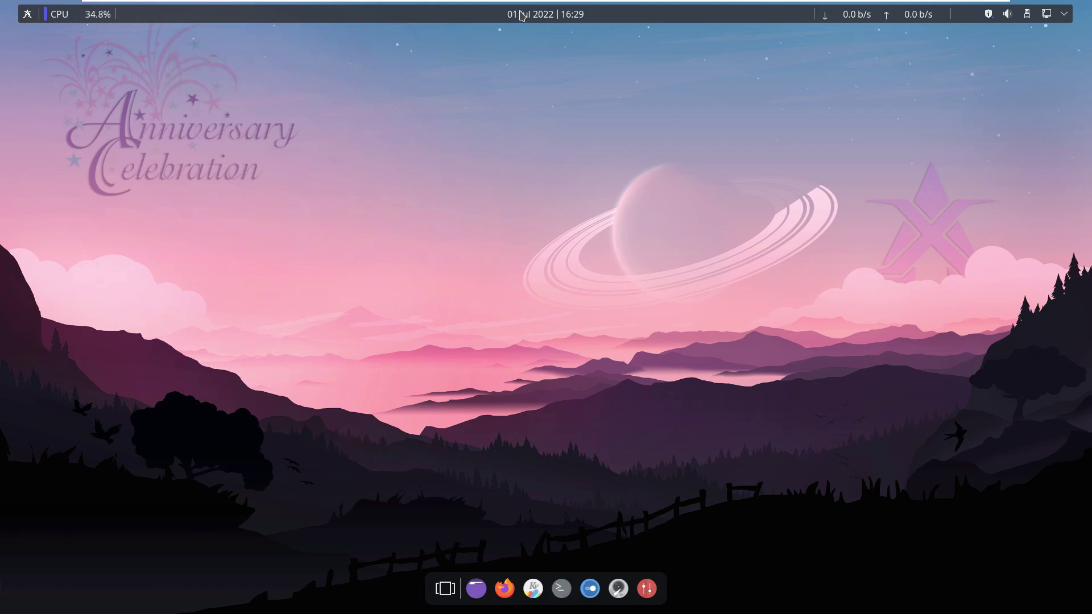
click(524, 16)
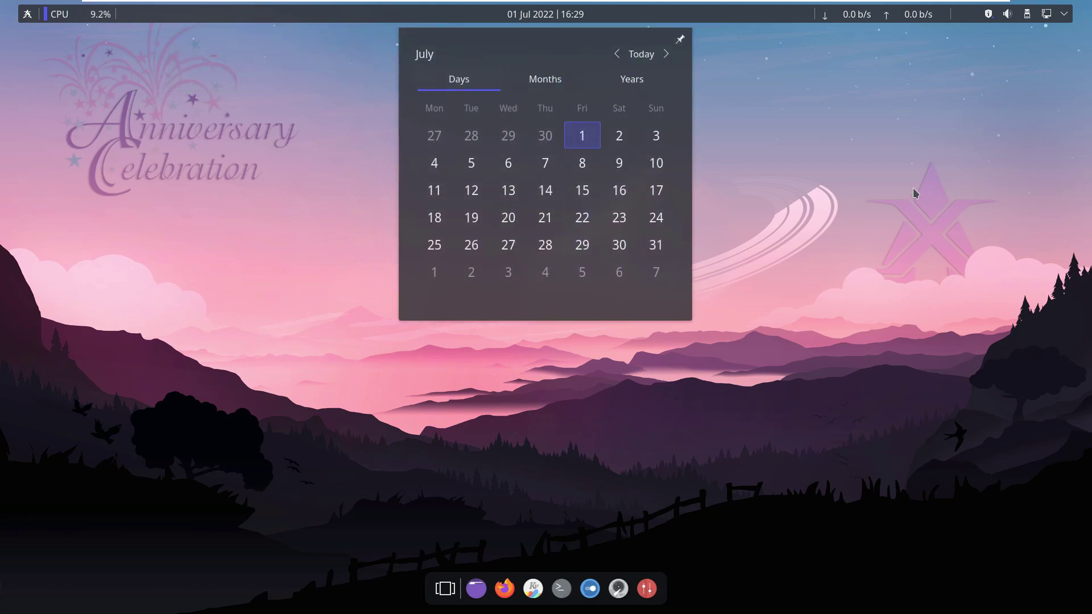
click(913, 196)
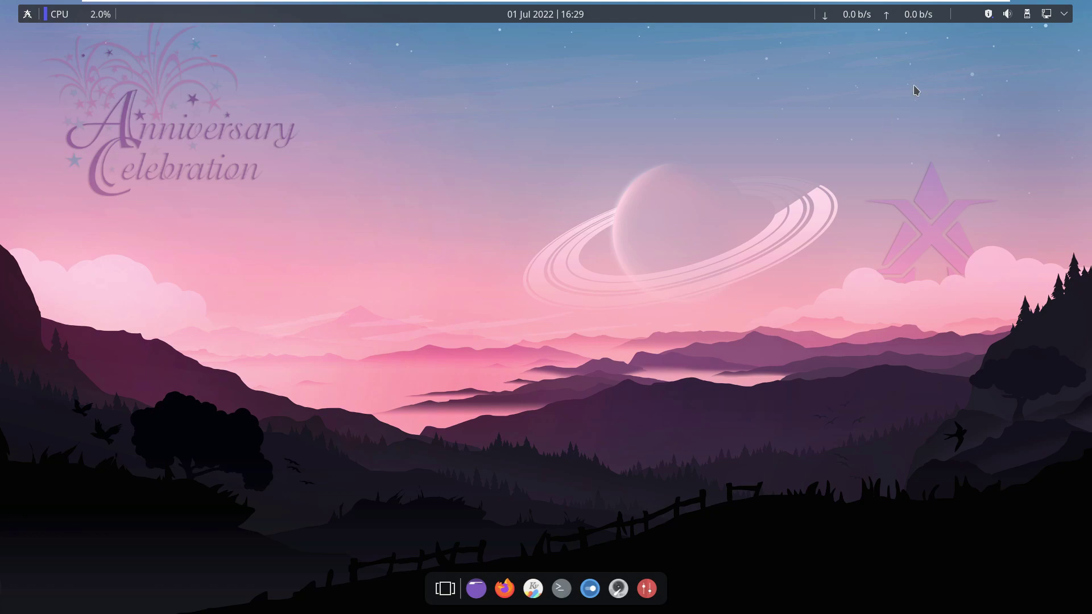
click(1065, 16)
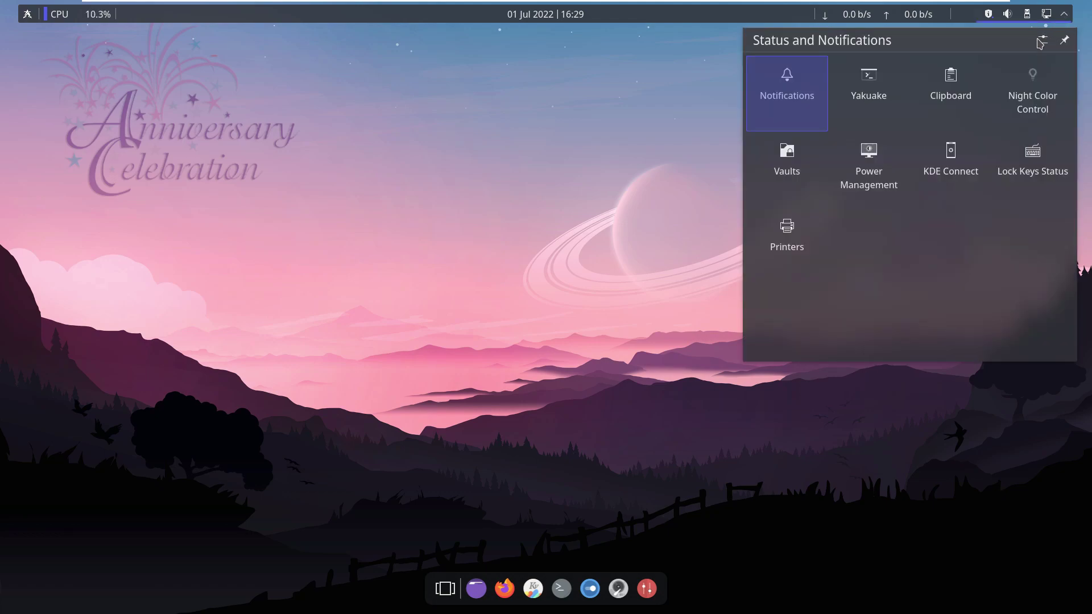
click(951, 399)
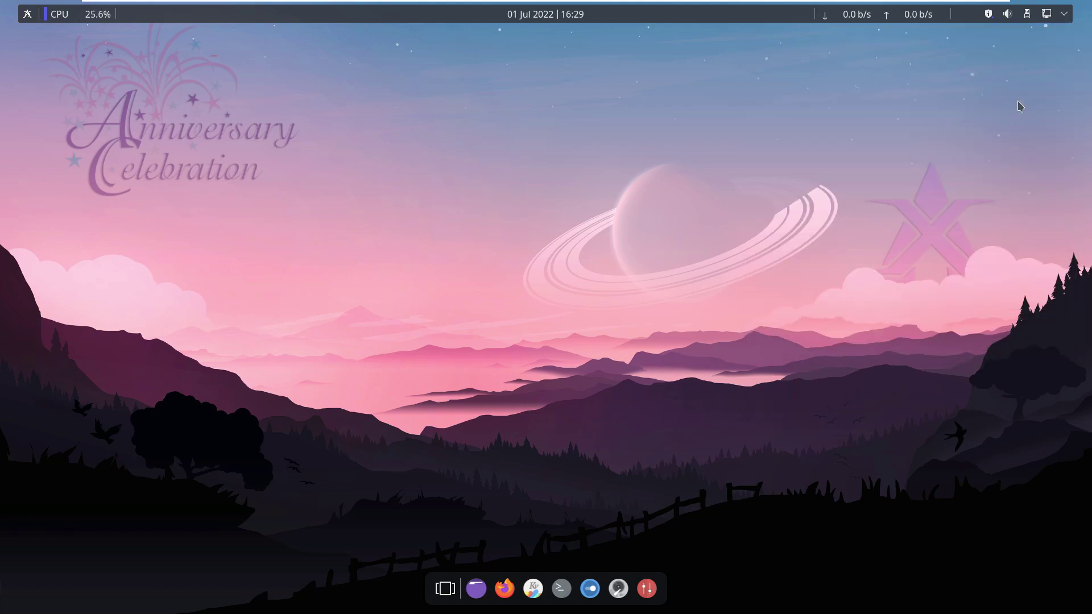
click(1027, 15)
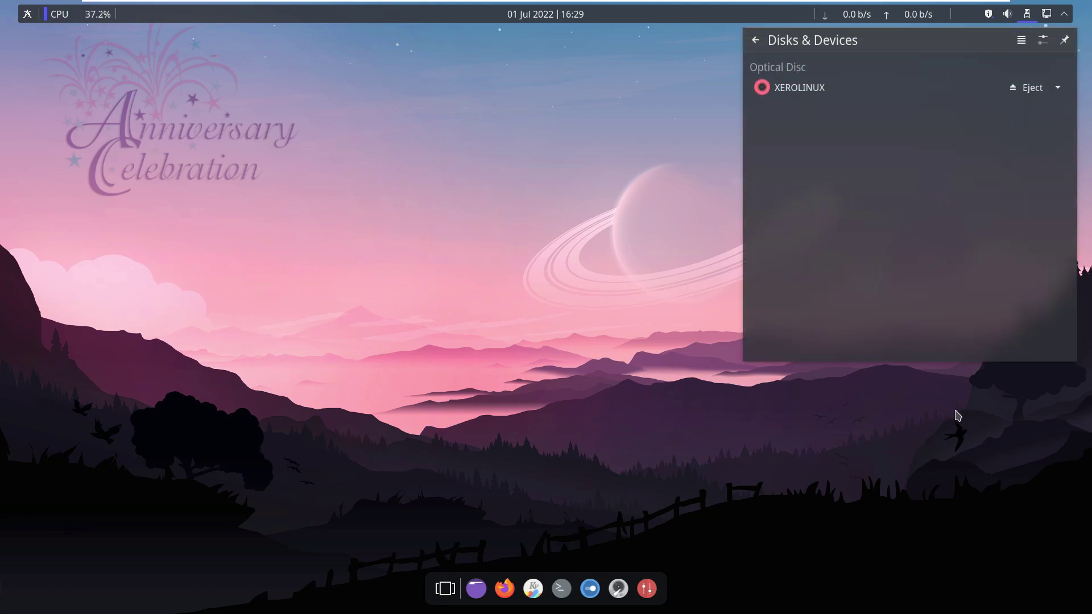
click(958, 415)
click(1008, 14)
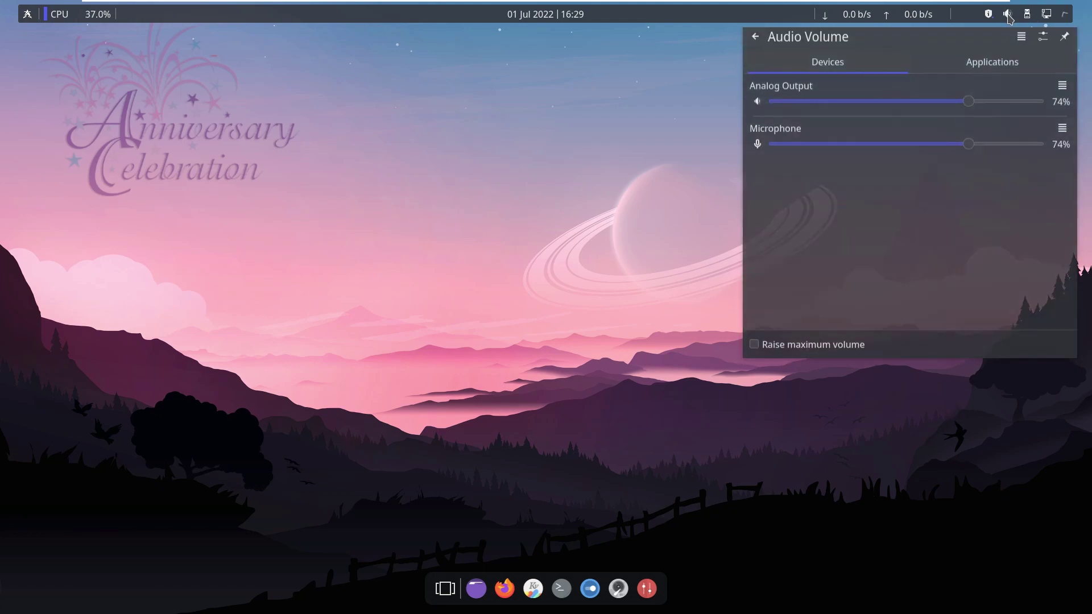
click(994, 67)
click(875, 73)
click(907, 380)
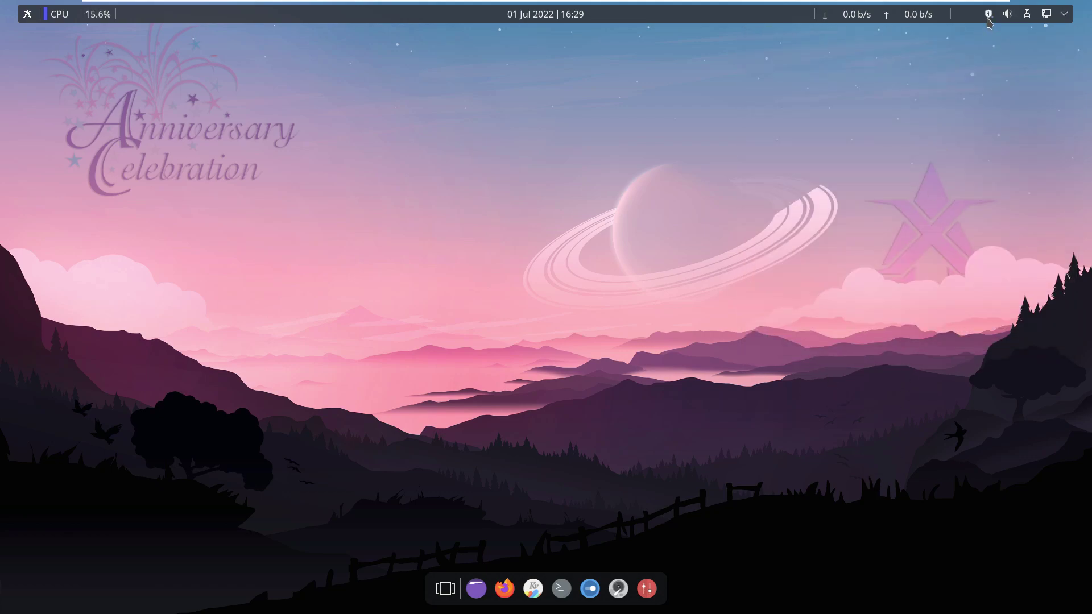
Check for available software updates in a maximised window and scroll through the list.
click(988, 17)
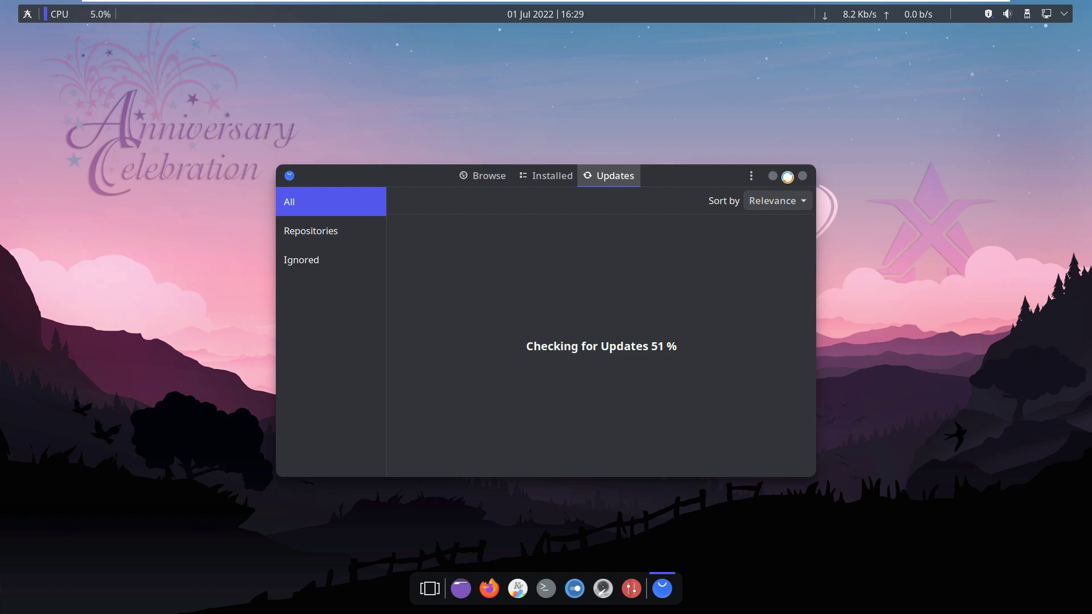
click(787, 177)
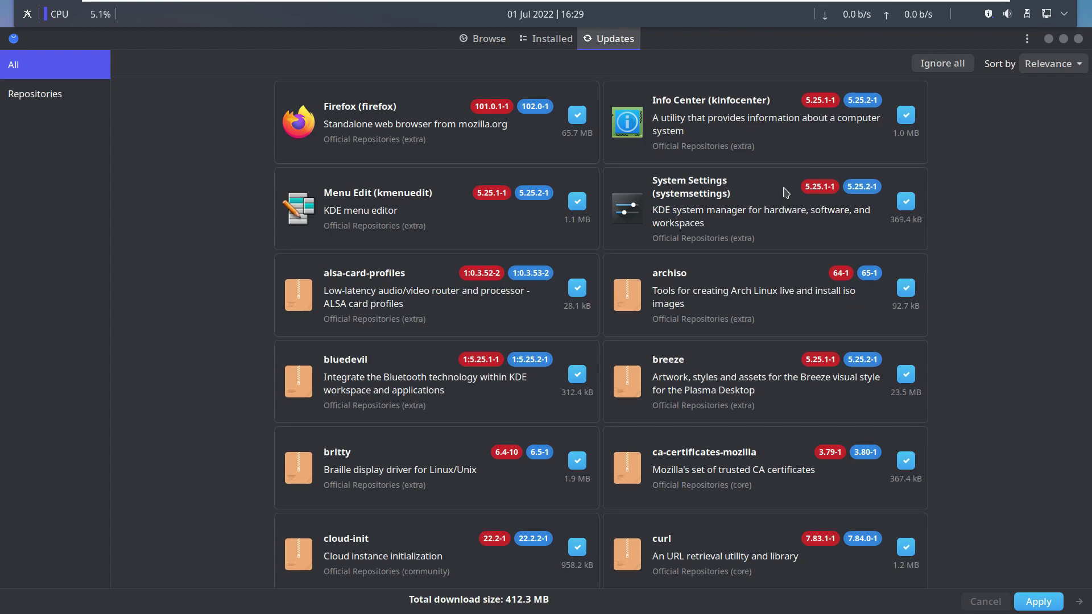
scroll(768, 238, down, 5)
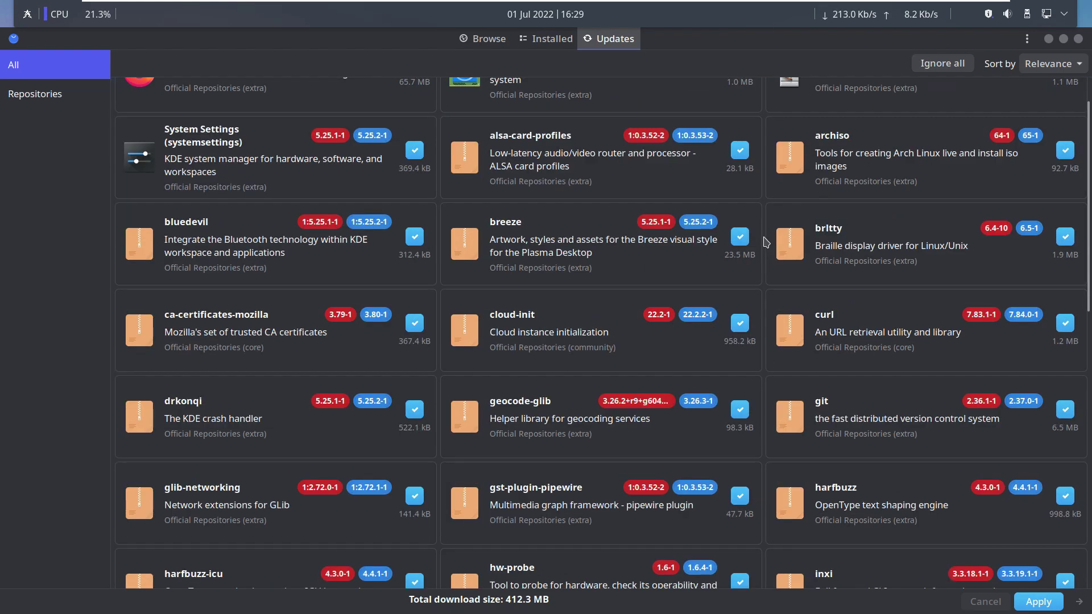
scroll(764, 242, down, 5)
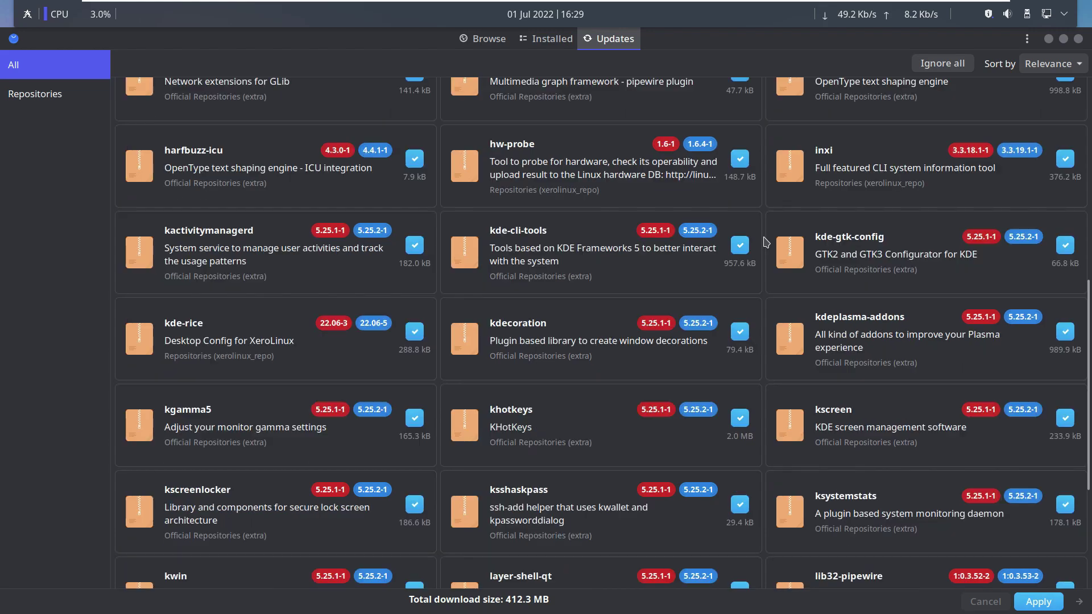
scroll(765, 243, down, 5)
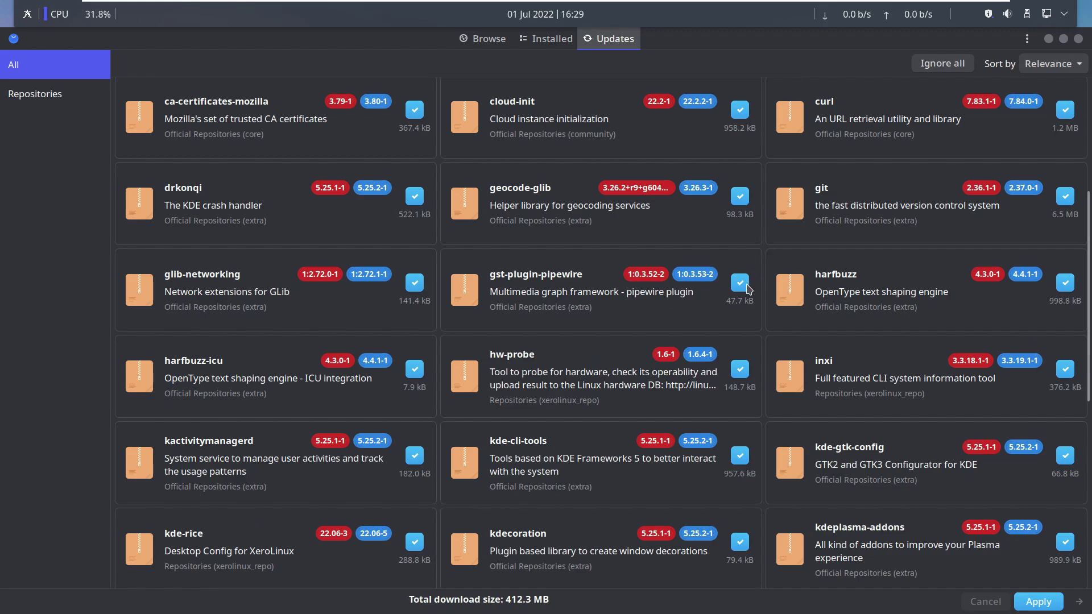
scroll(746, 305, down, 1)
scroll(747, 304, down, 4)
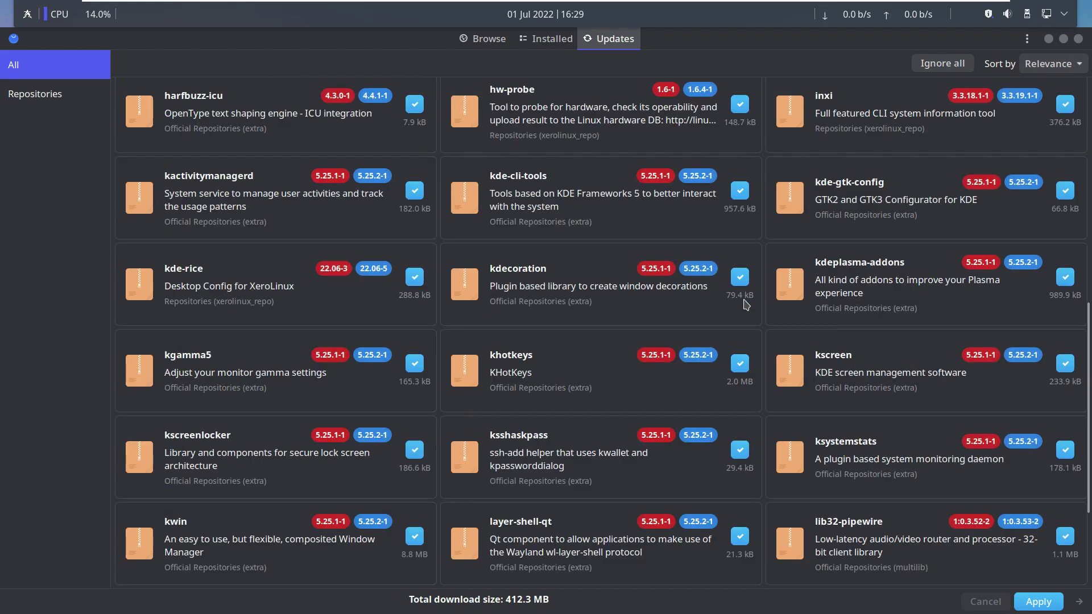
scroll(690, 349, up, 10)
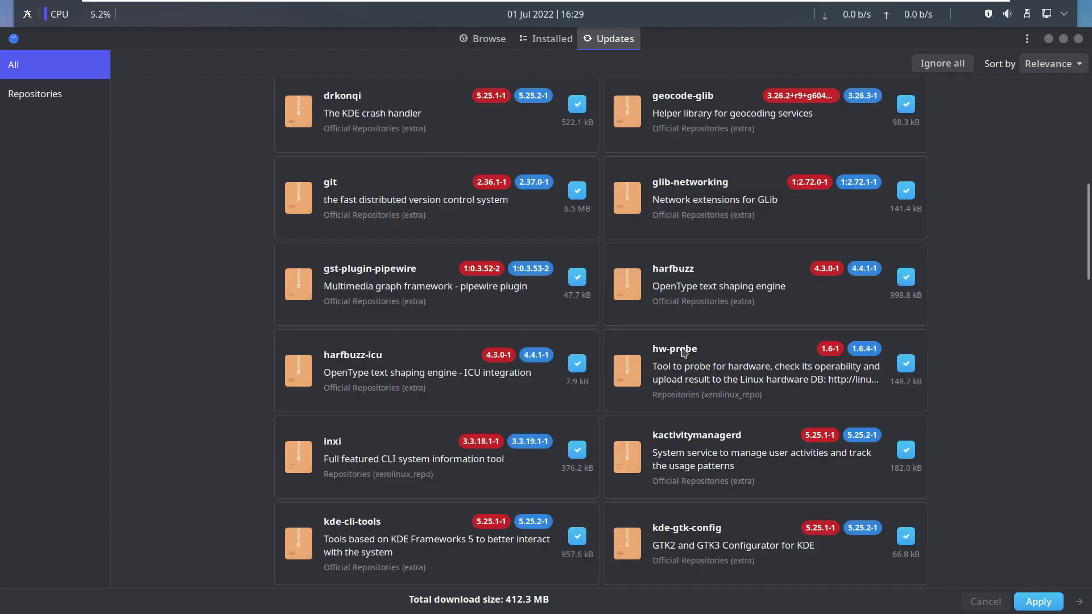
View Pamac's version details (10.4.0-3), then scroll through the installed packages.
click(1027, 38)
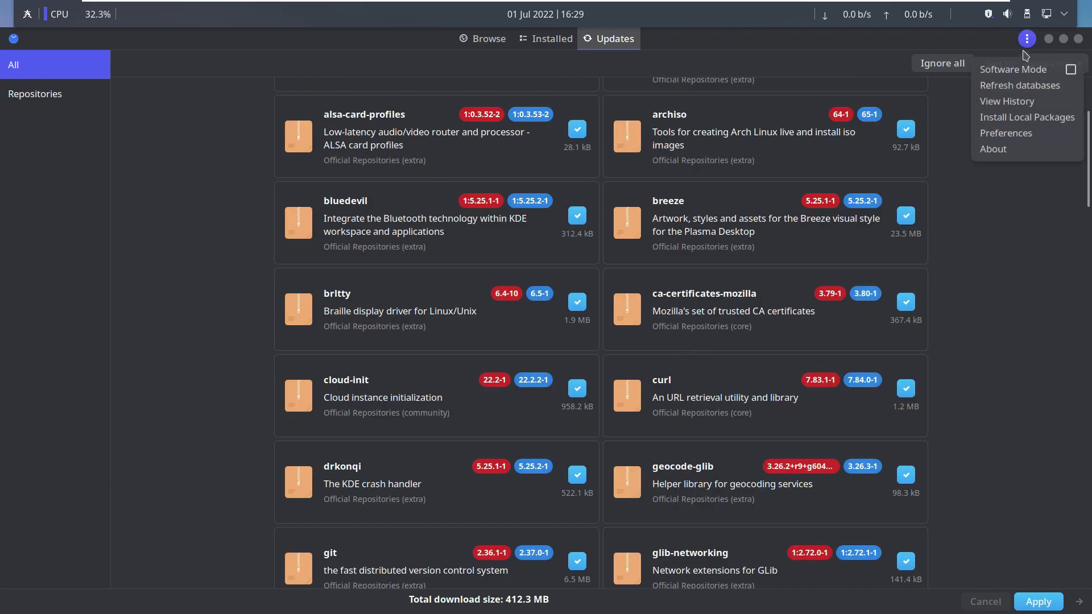
click(993, 150)
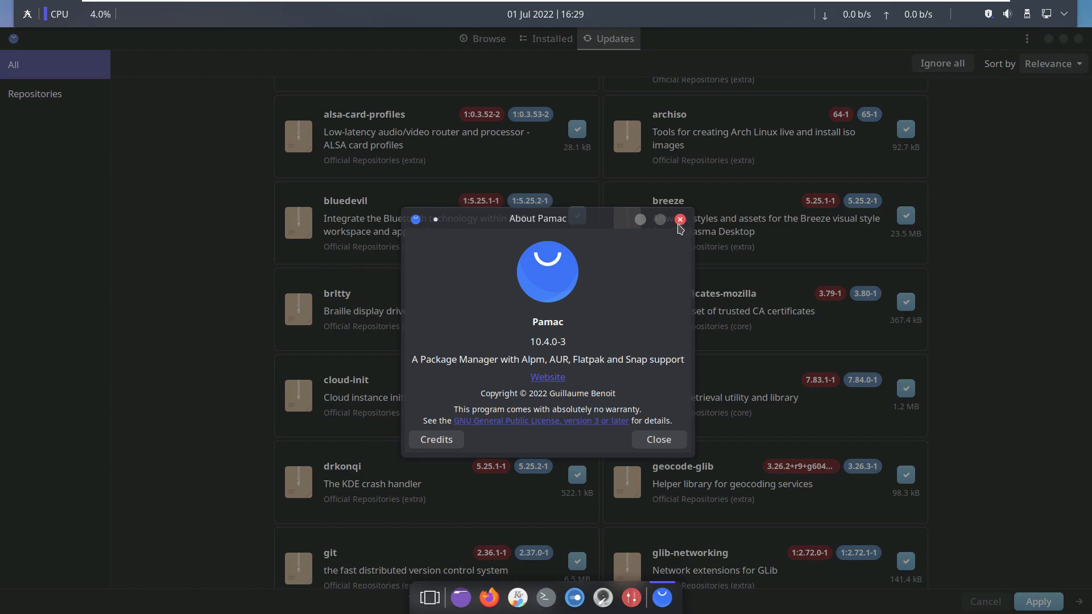
click(679, 220)
click(543, 45)
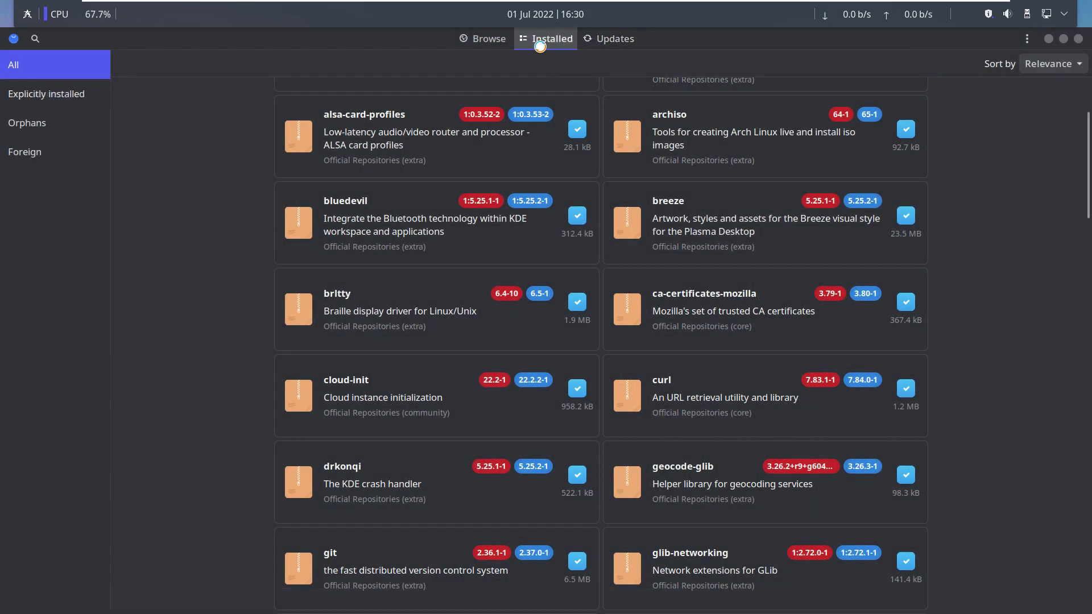
scroll(518, 211, down, 10)
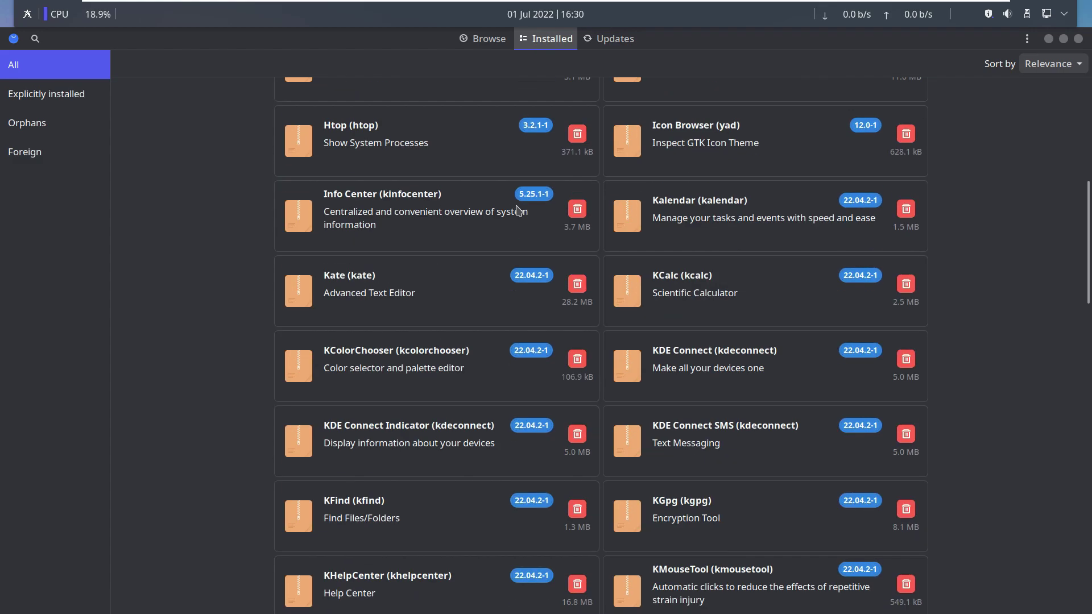
scroll(518, 210, down, 10)
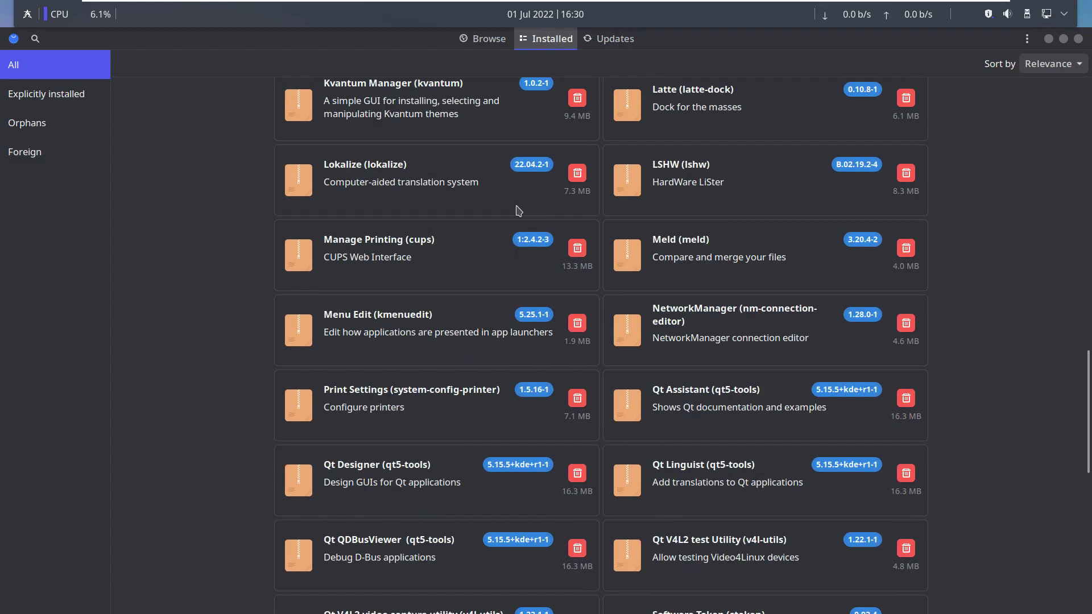
scroll(518, 211, down, 5)
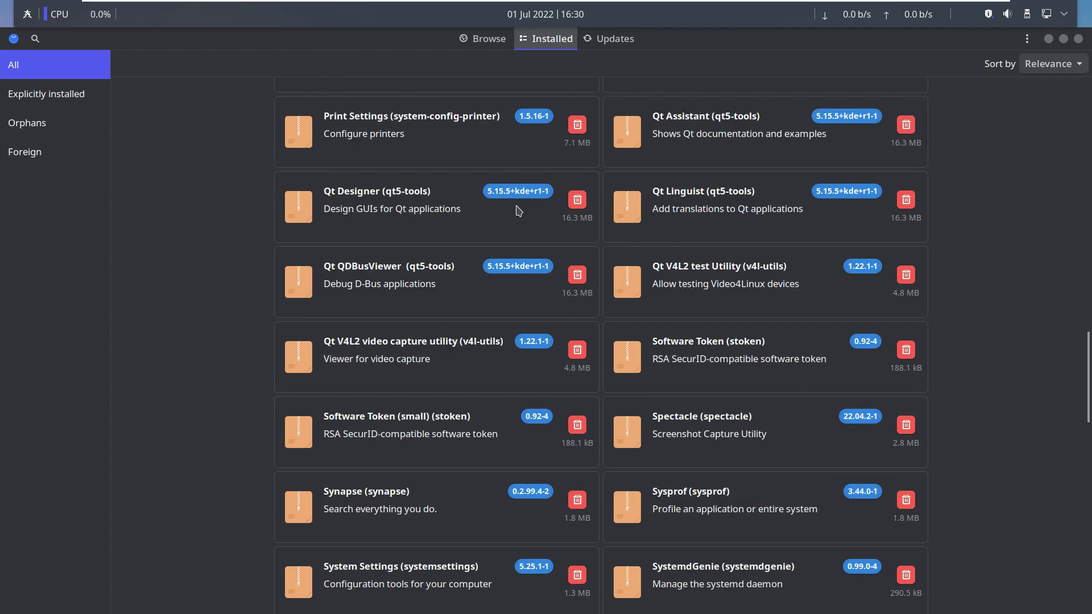
scroll(518, 210, down, 5)
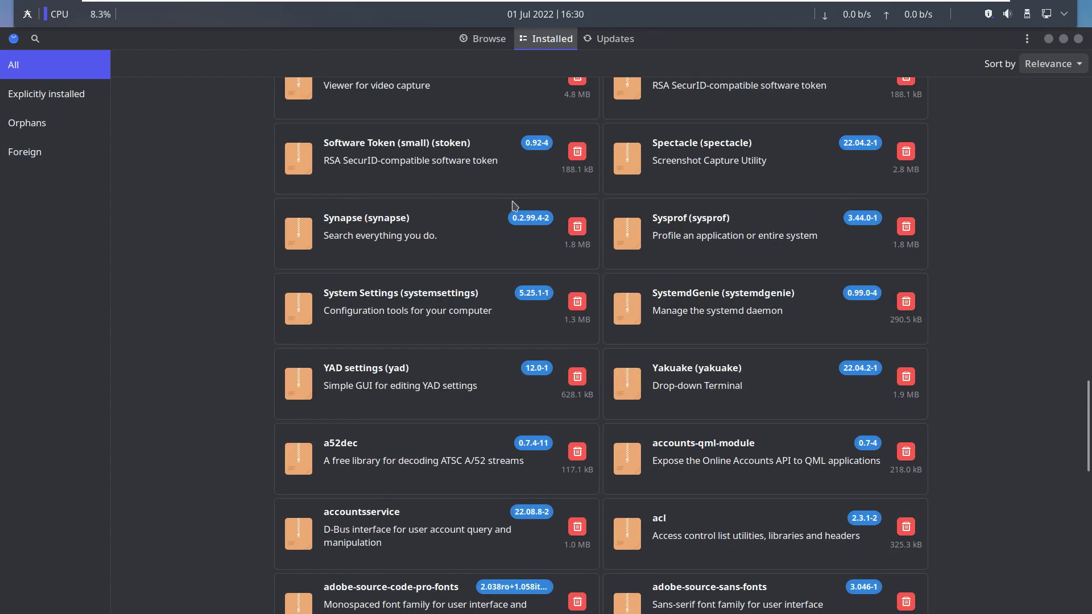
Switch to Browse, review Pamac's About dialog again, and close Pamac.
click(490, 39)
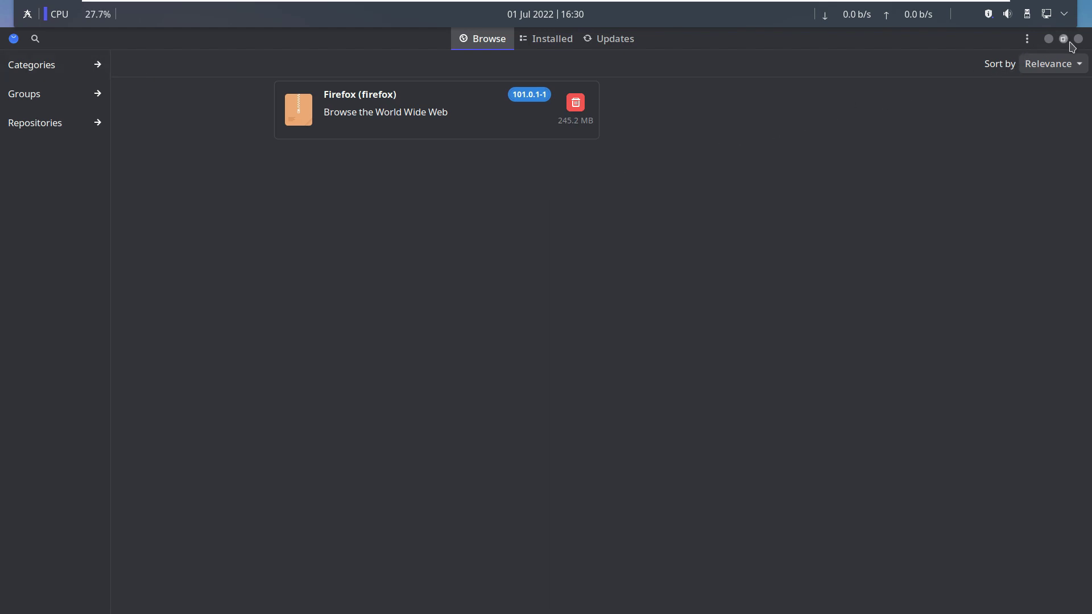
click(1027, 39)
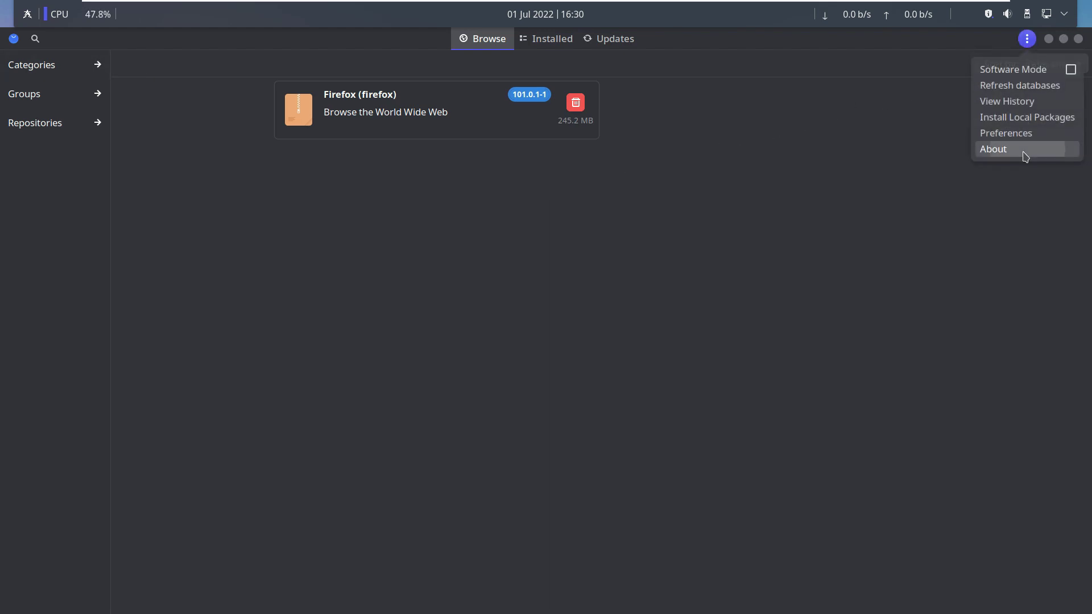
click(1022, 150)
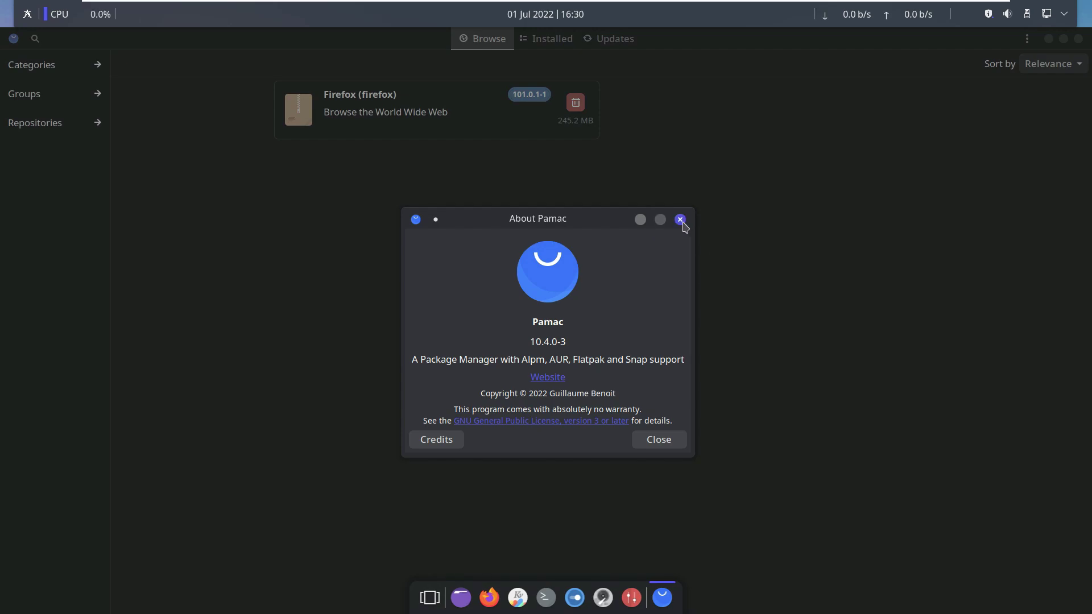
click(683, 223)
click(1078, 39)
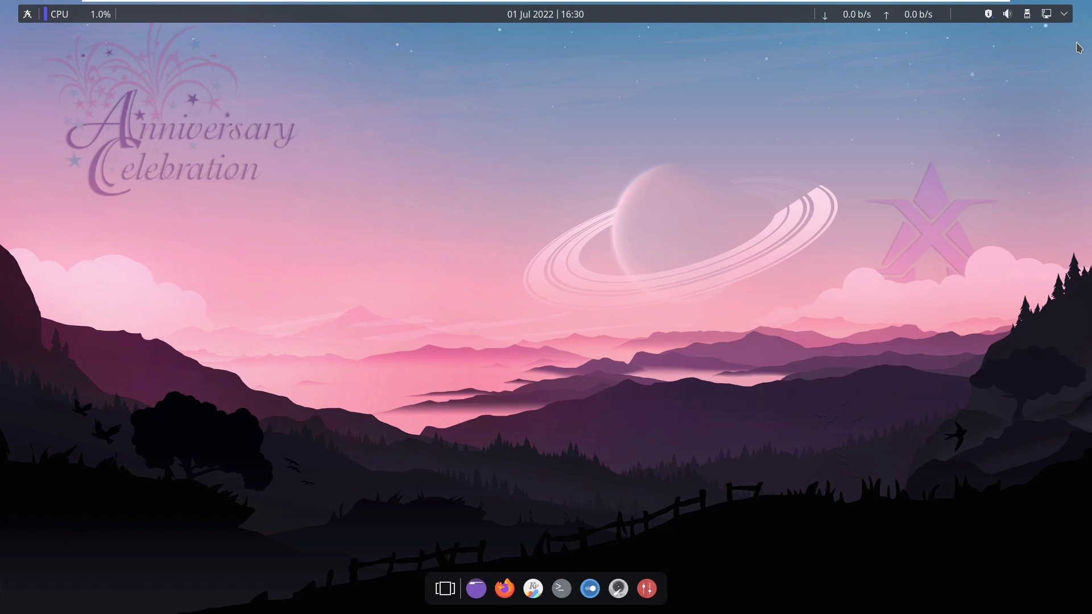
right_click(394, 216)
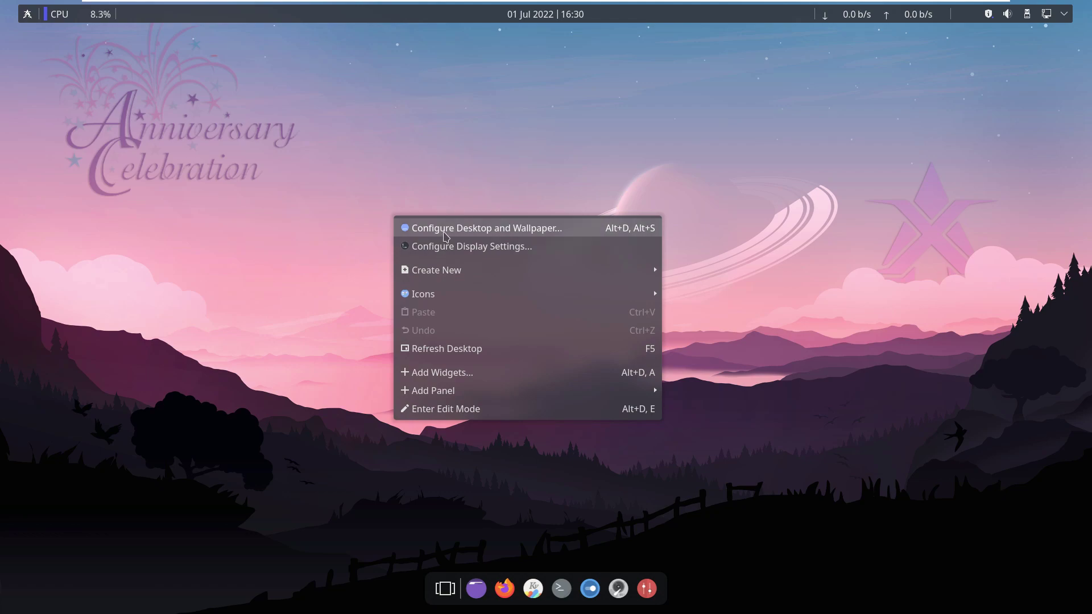
click(445, 231)
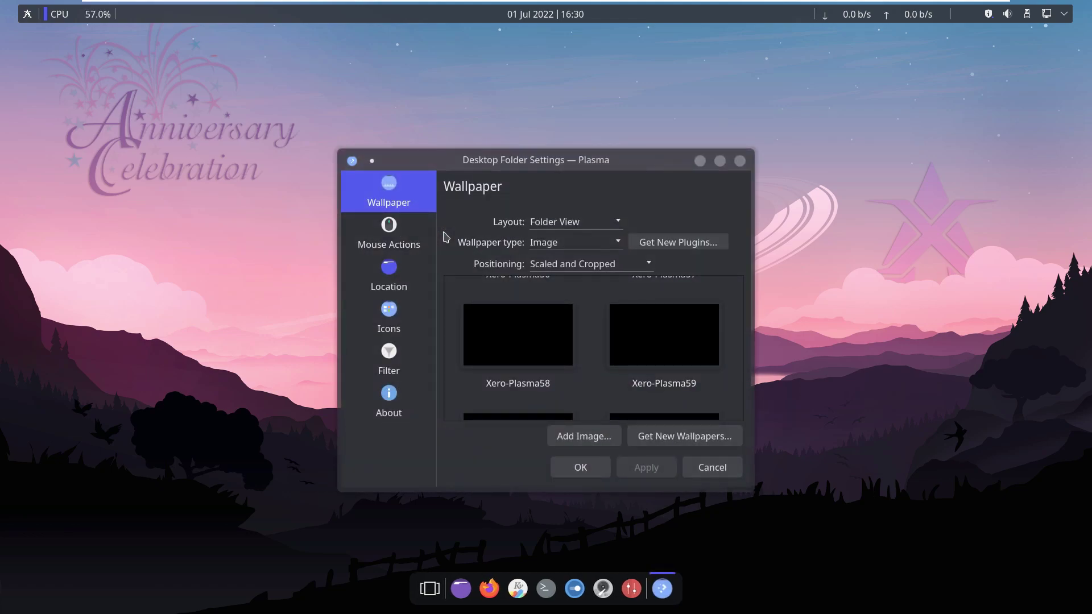
click(399, 398)
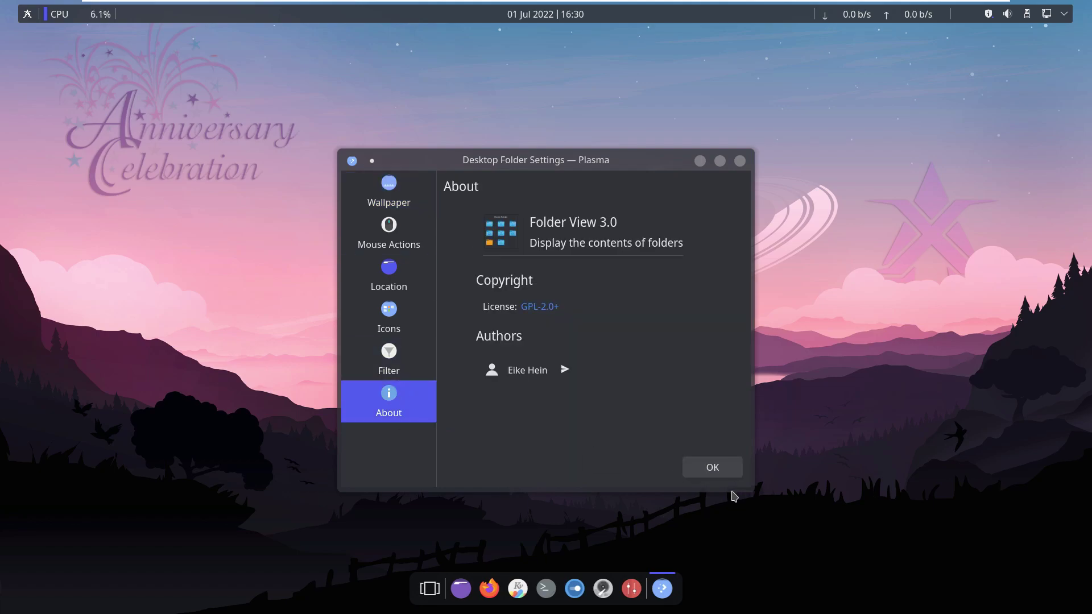
click(708, 471)
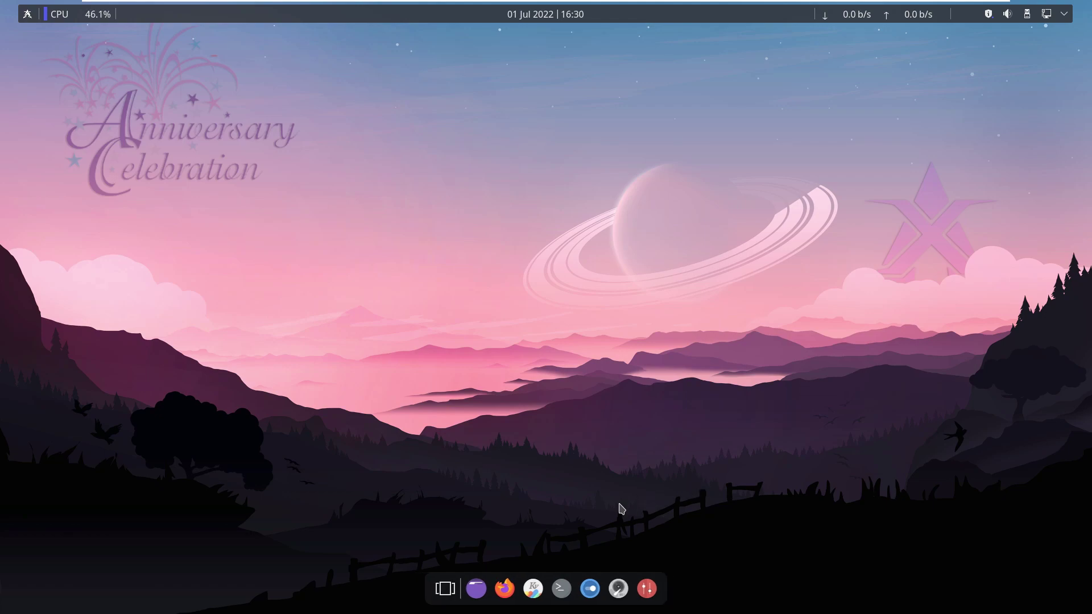
Open a maximised Konsole and run uname -a and uname -r to show kernel details.
click(561, 588)
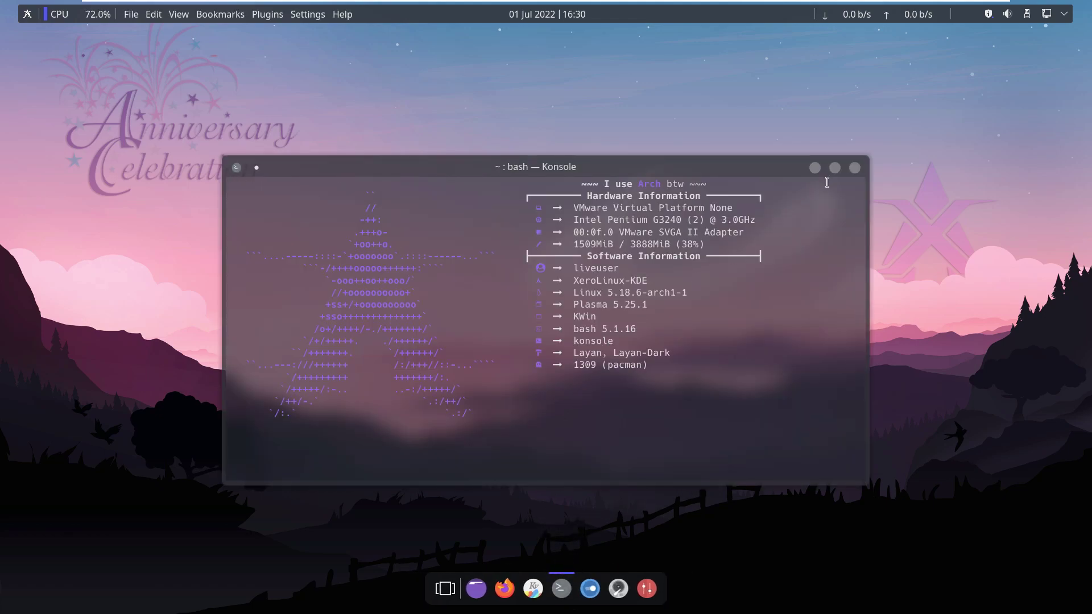
click(835, 168)
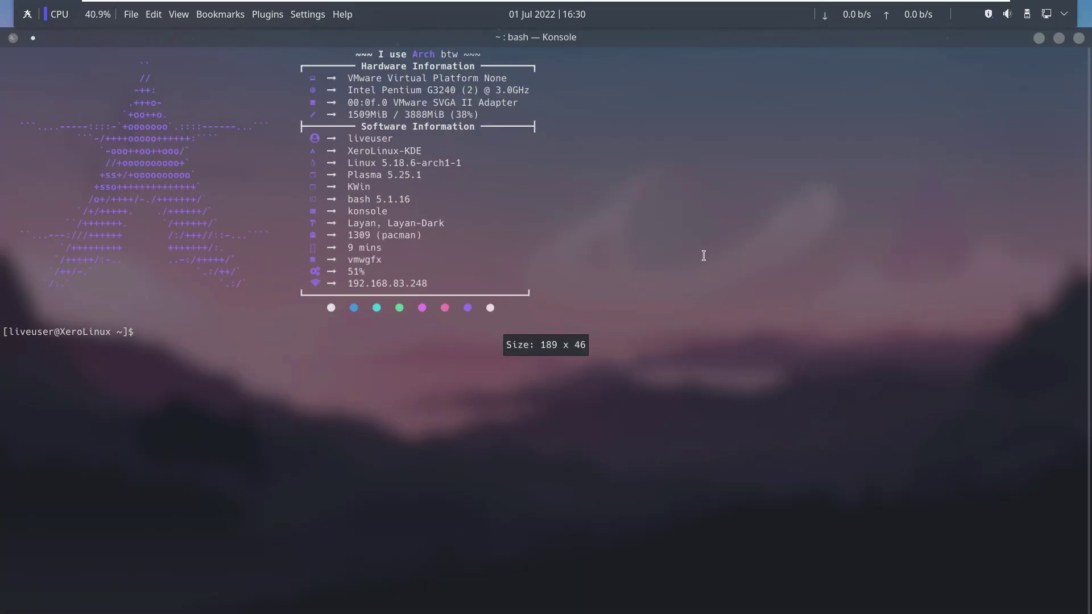
drag(282, 63, 569, 317)
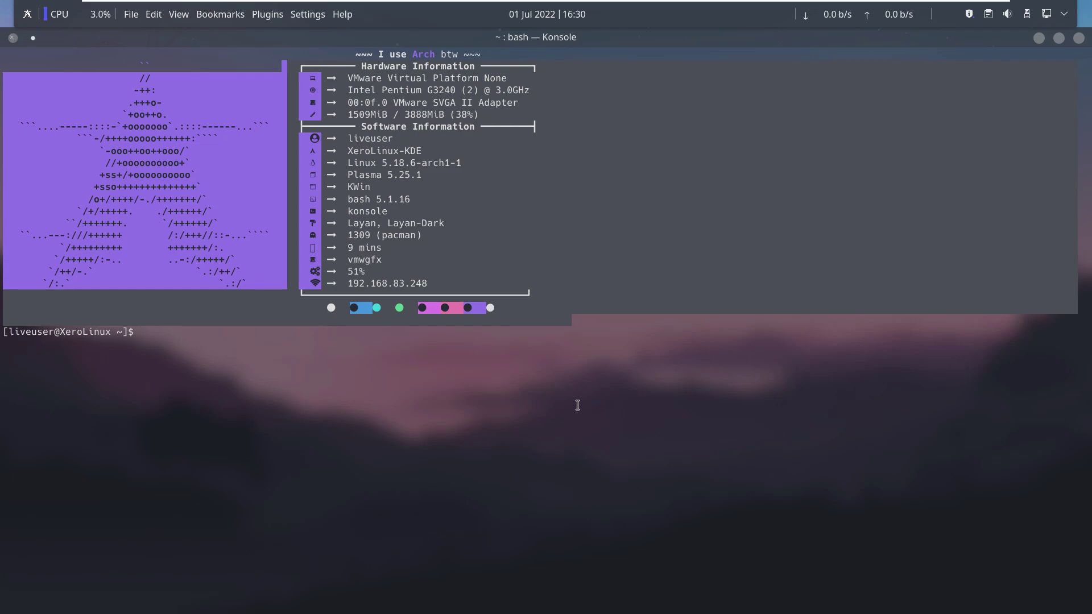
click(549, 384)
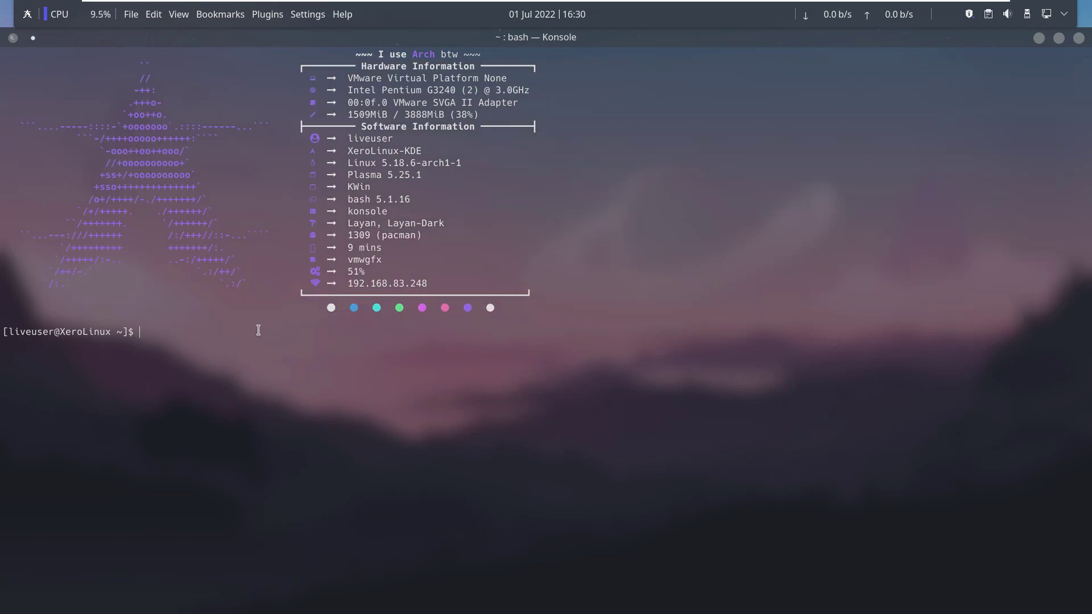
text(uname -a)
key(Return)
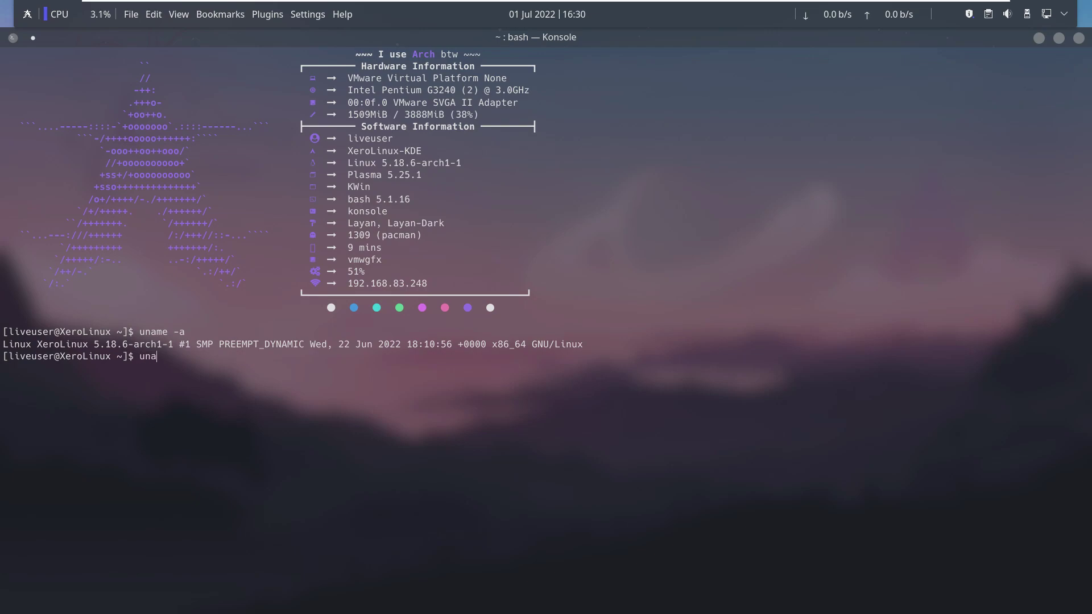
text(uname -r)
key(Return)
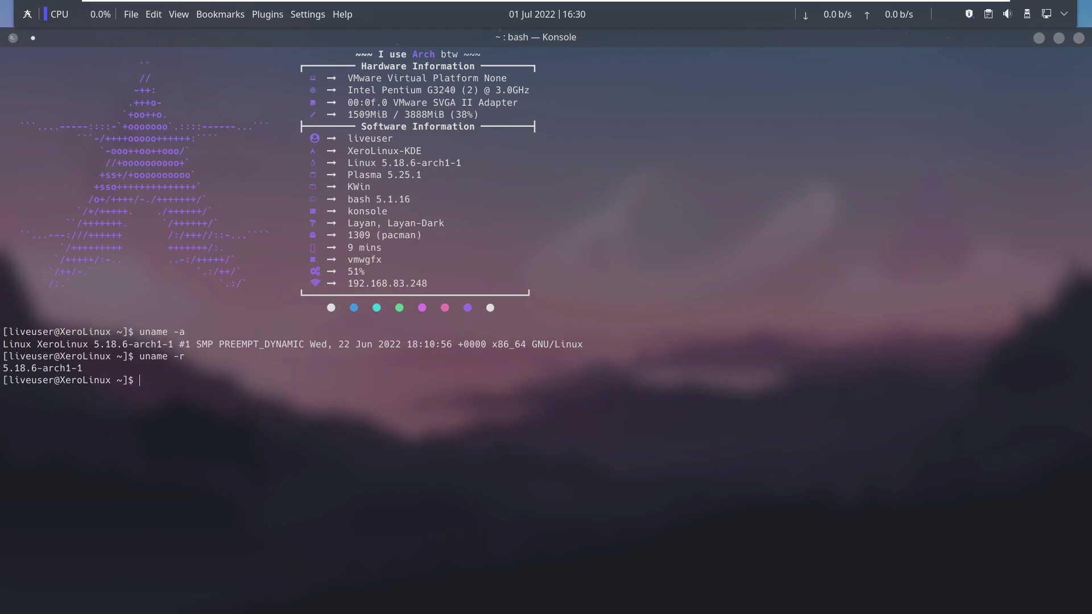
Run htop in tree view, scroll through the processes, then close Konsole despite htop running.
key(Return)
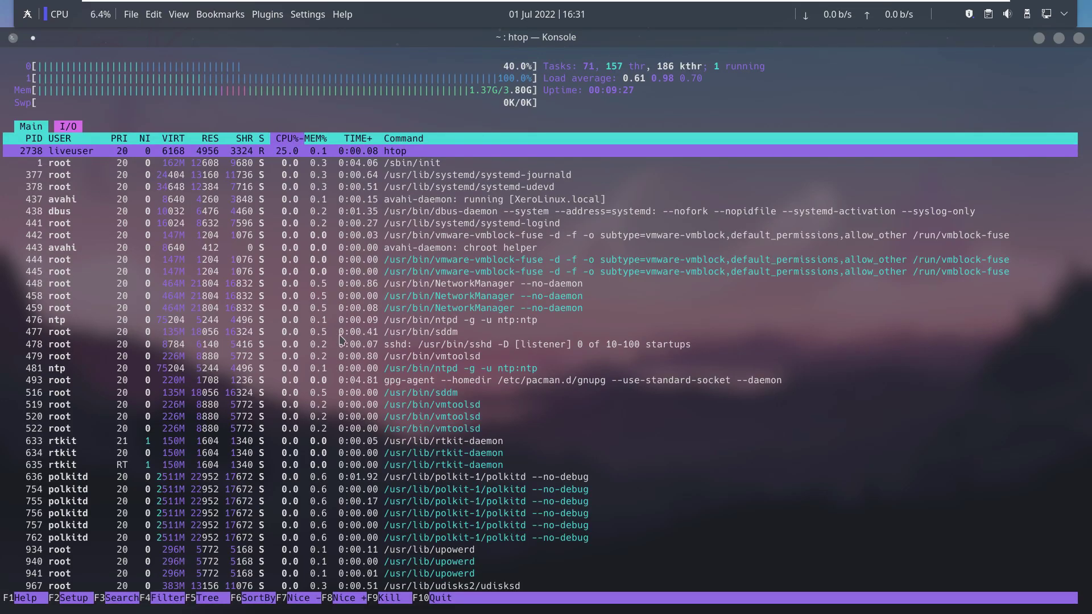
key(F5)
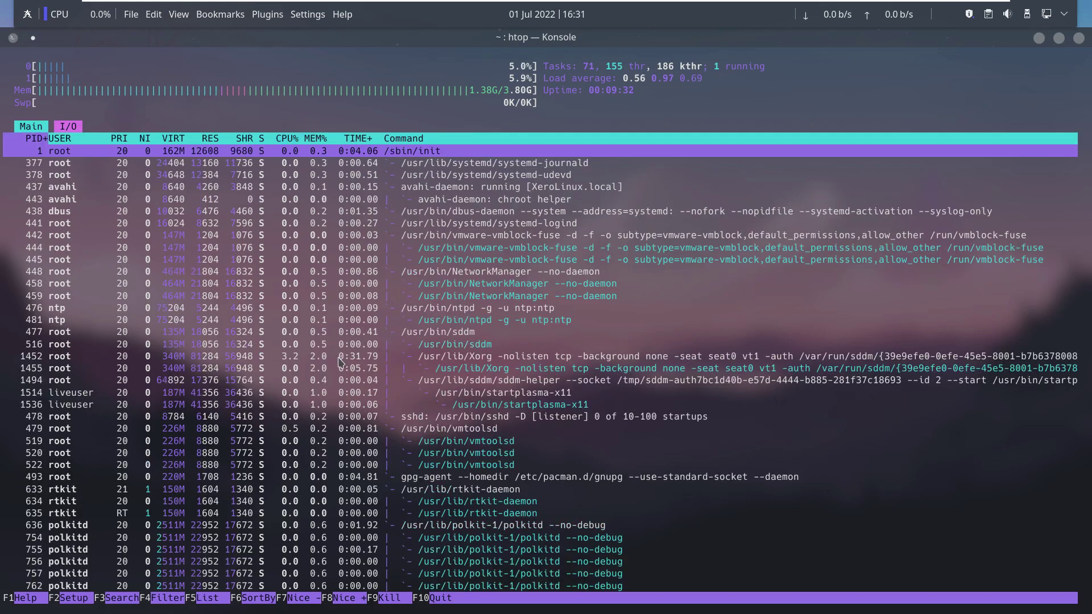
scroll(339, 361, down, 5)
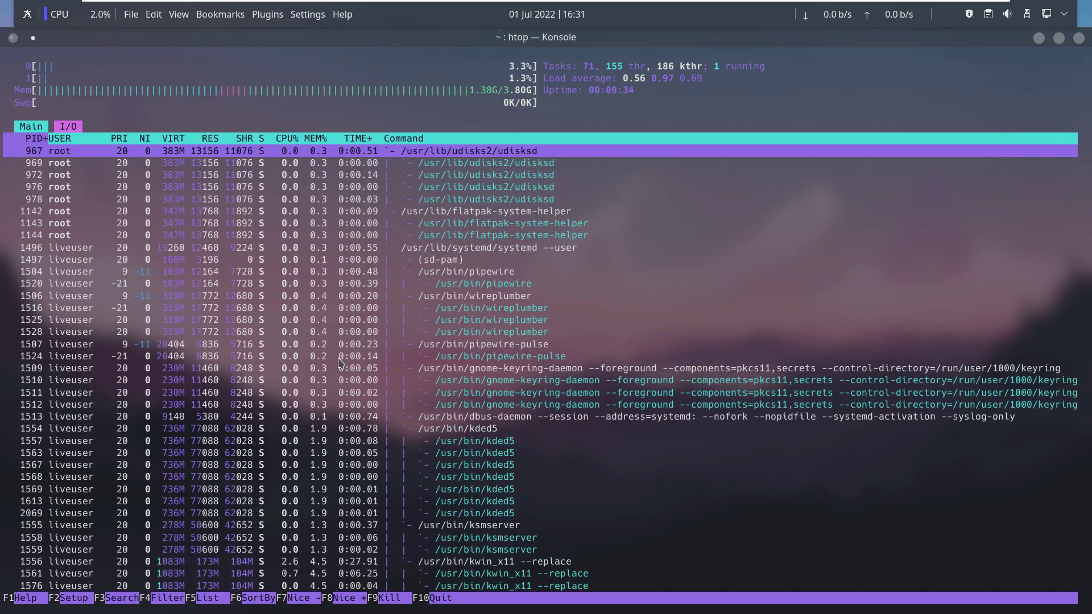
scroll(340, 362, down, 5)
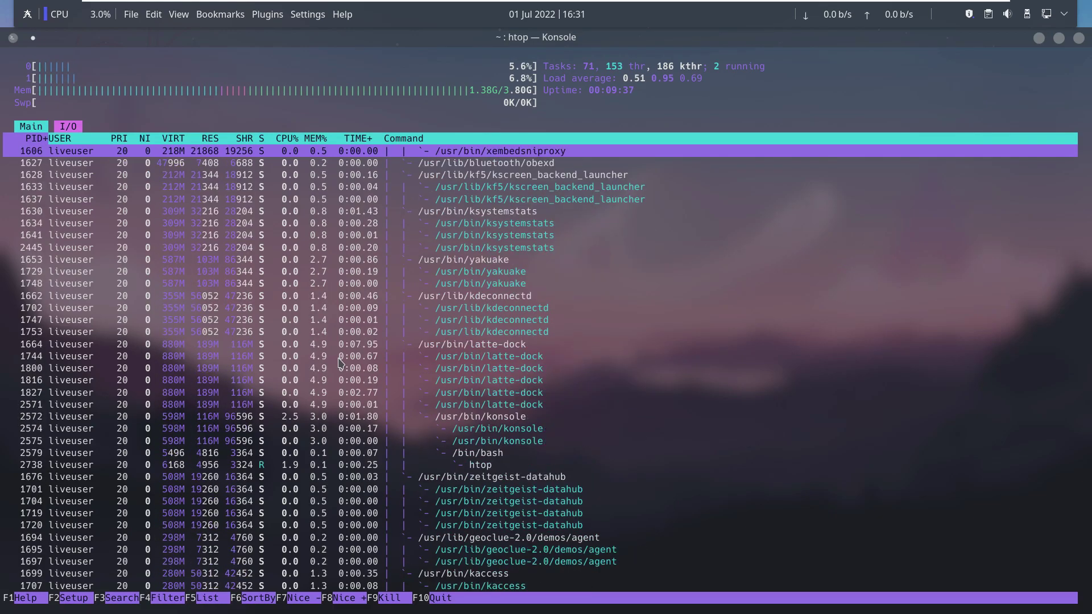
scroll(340, 362, down, 5)
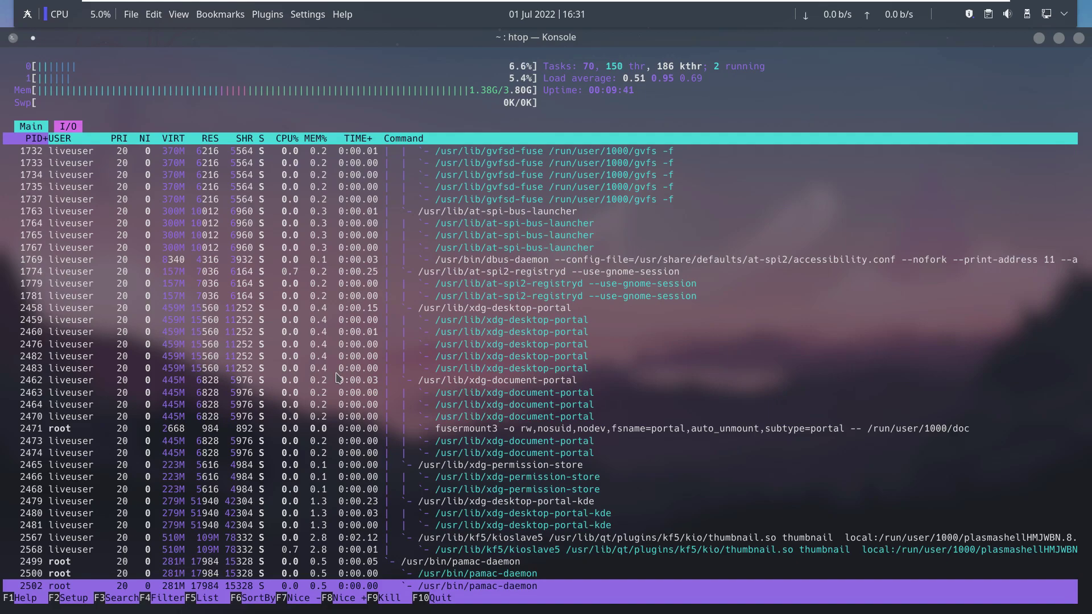
scroll(340, 378, up, 5)
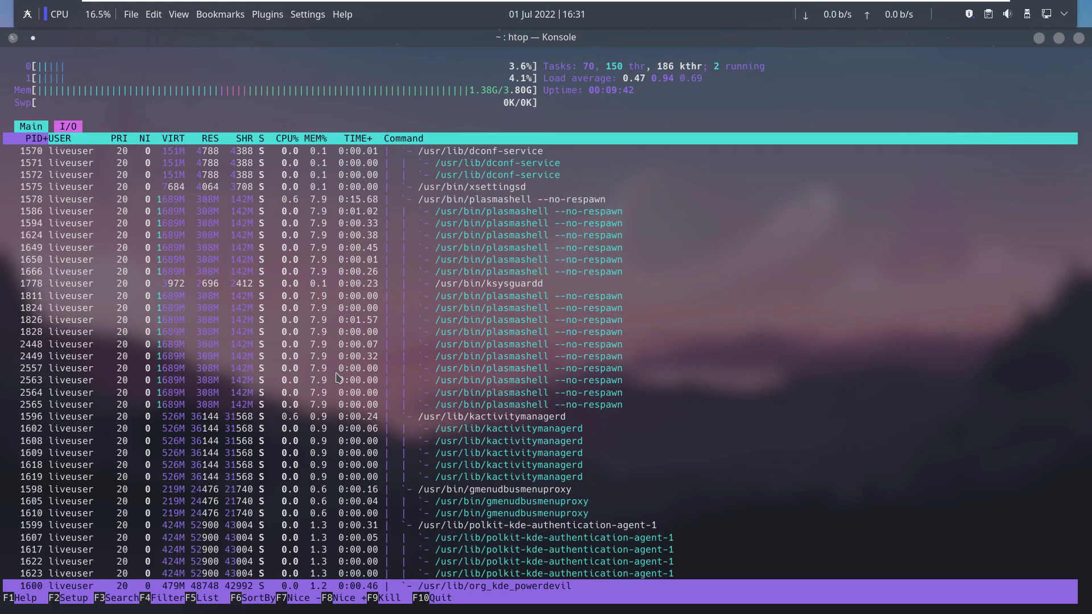
scroll(337, 377, up, 5)
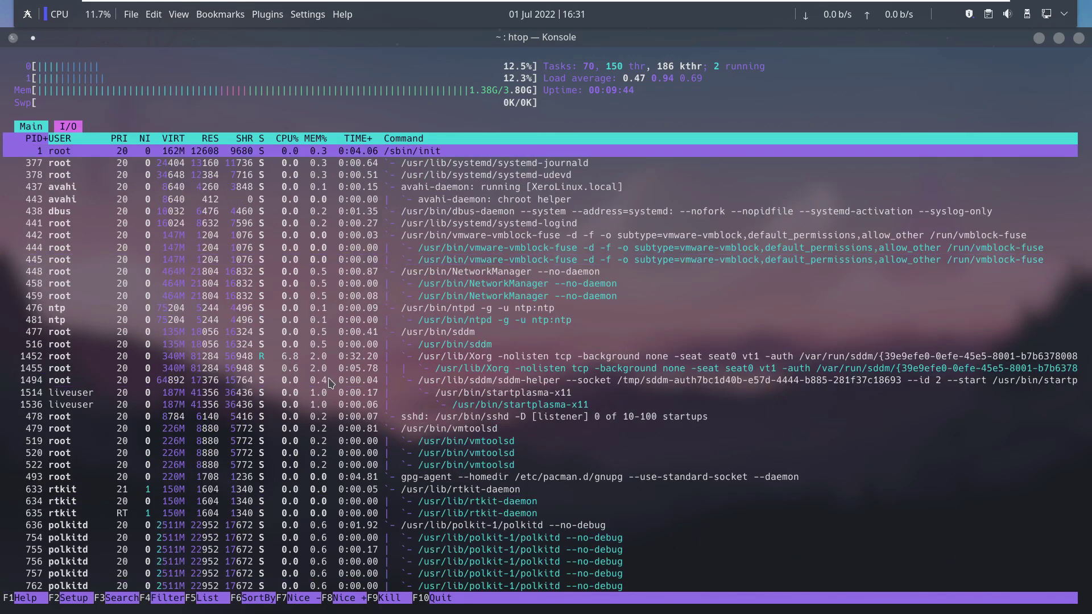
click(1079, 37)
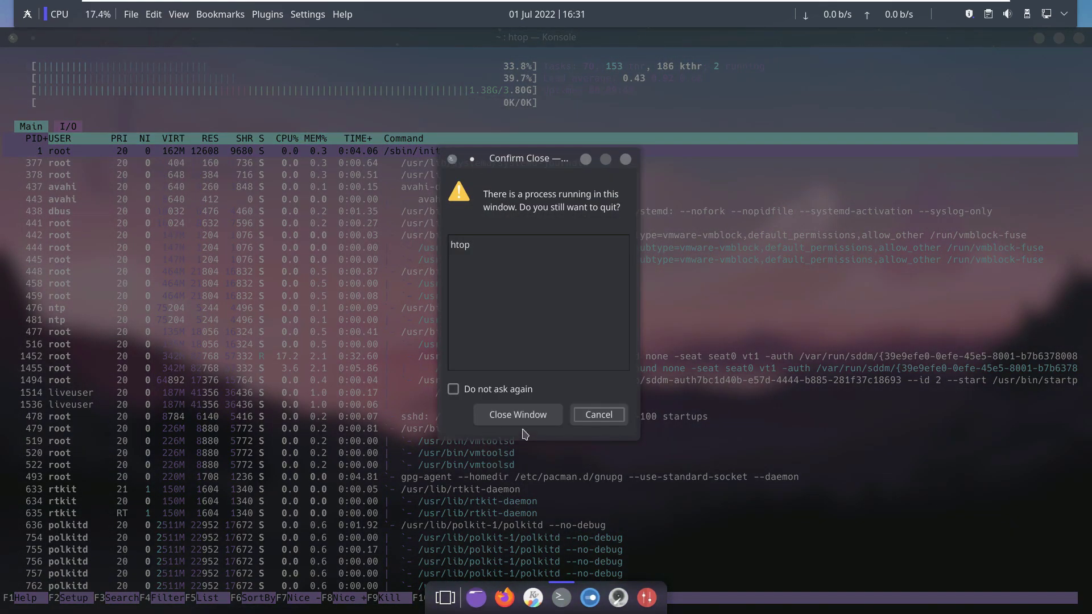
click(518, 414)
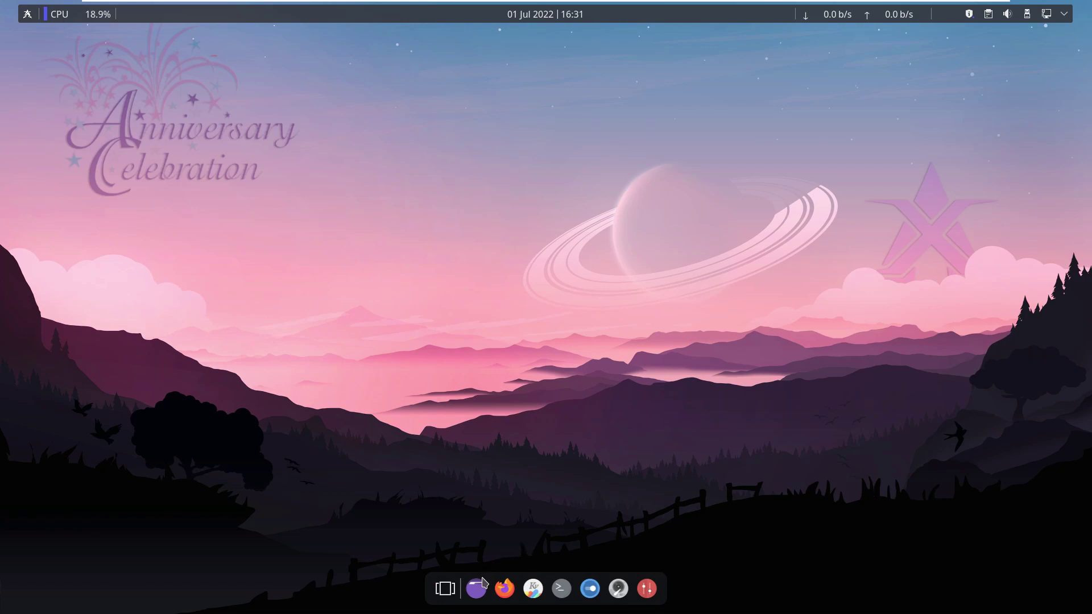
click(483, 578)
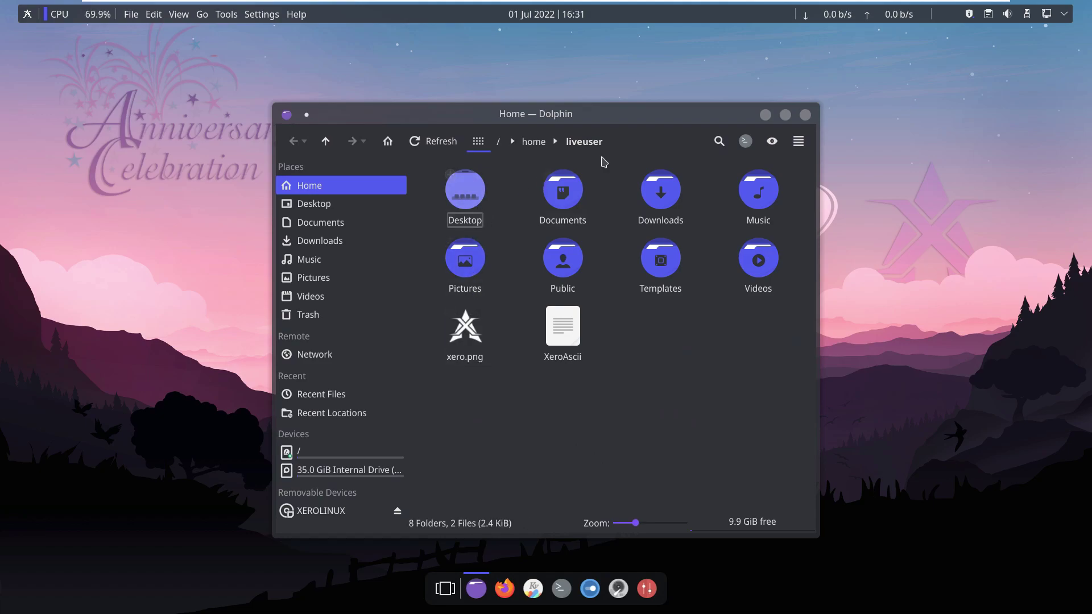
click(799, 142)
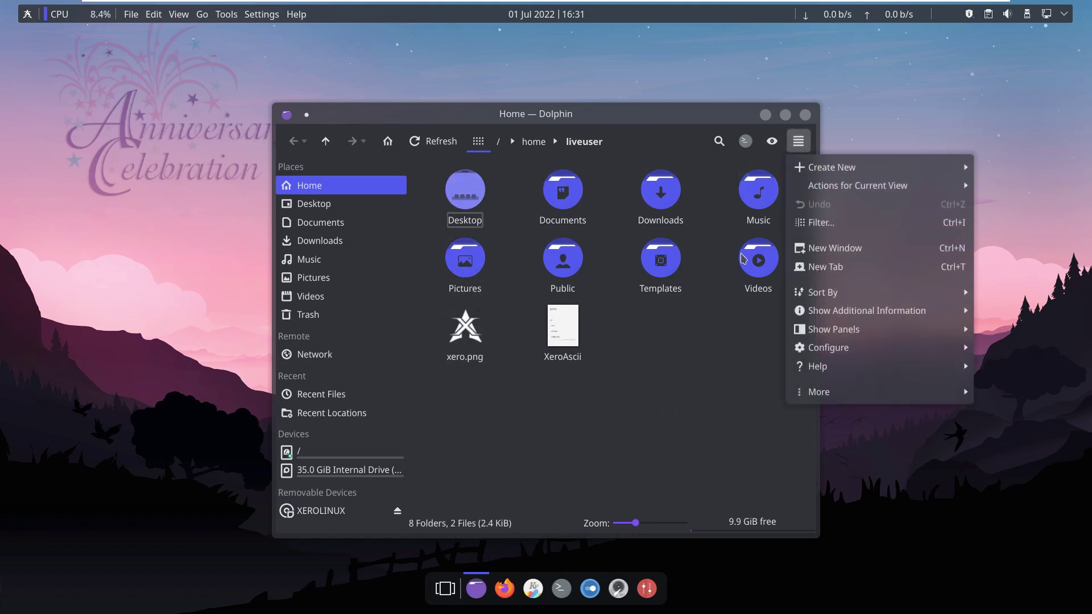
mouse_move(818, 396)
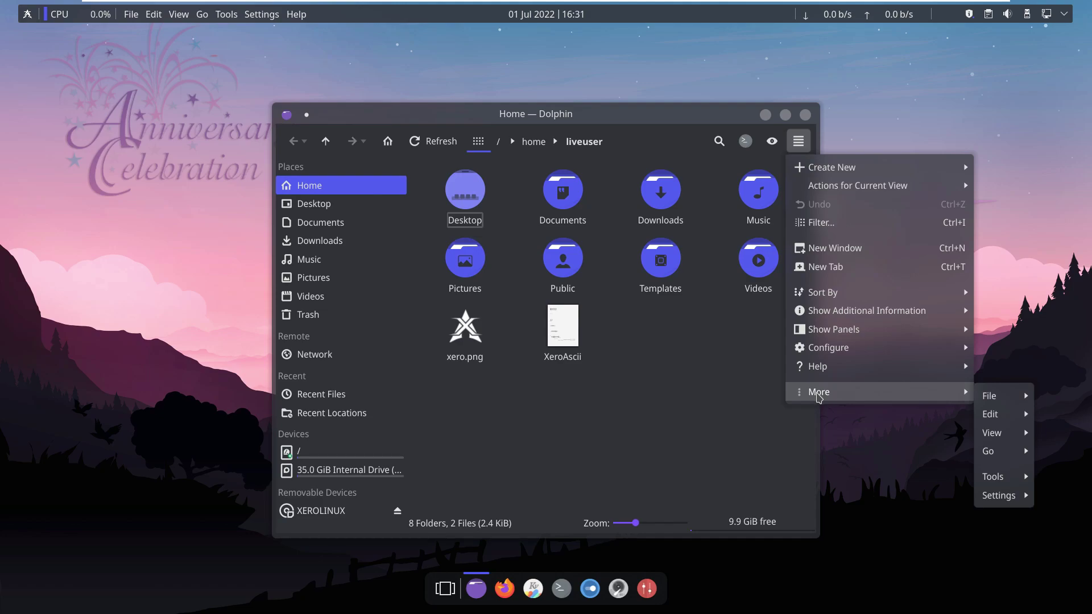
mouse_move(803, 373)
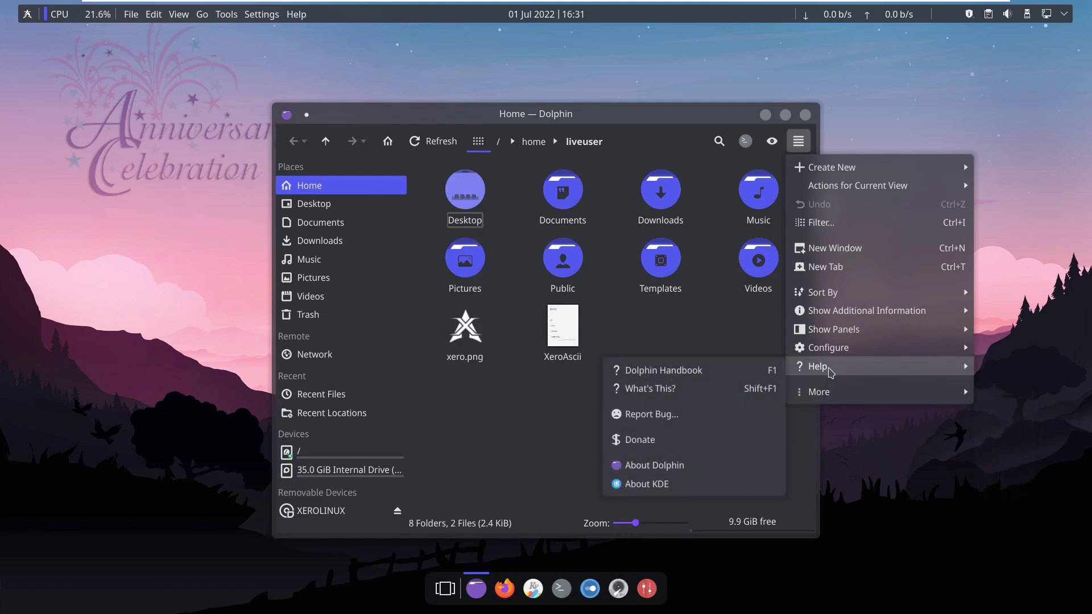
click(679, 464)
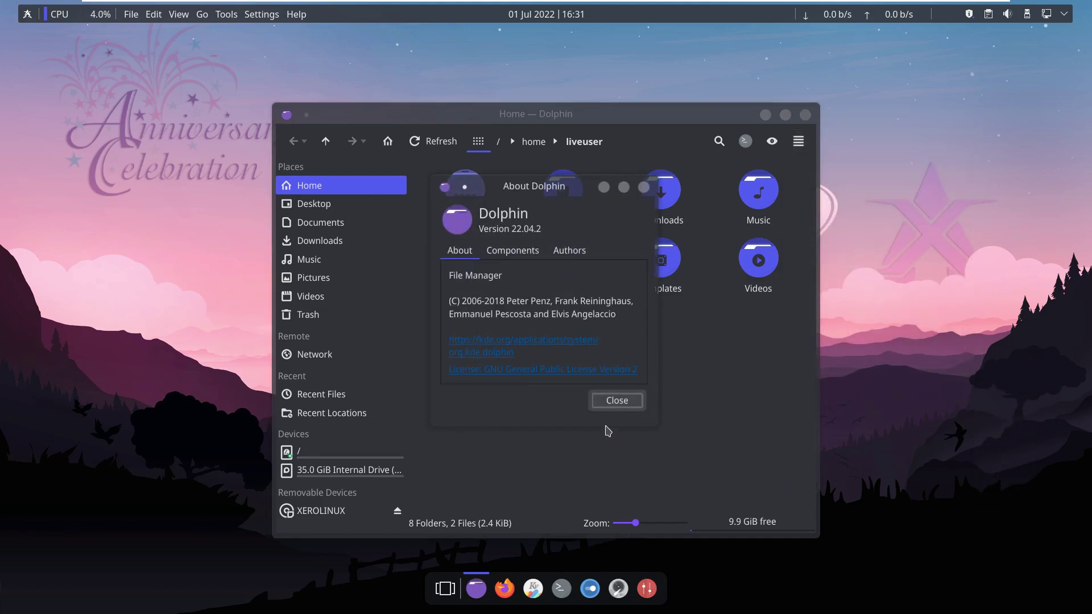
click(617, 401)
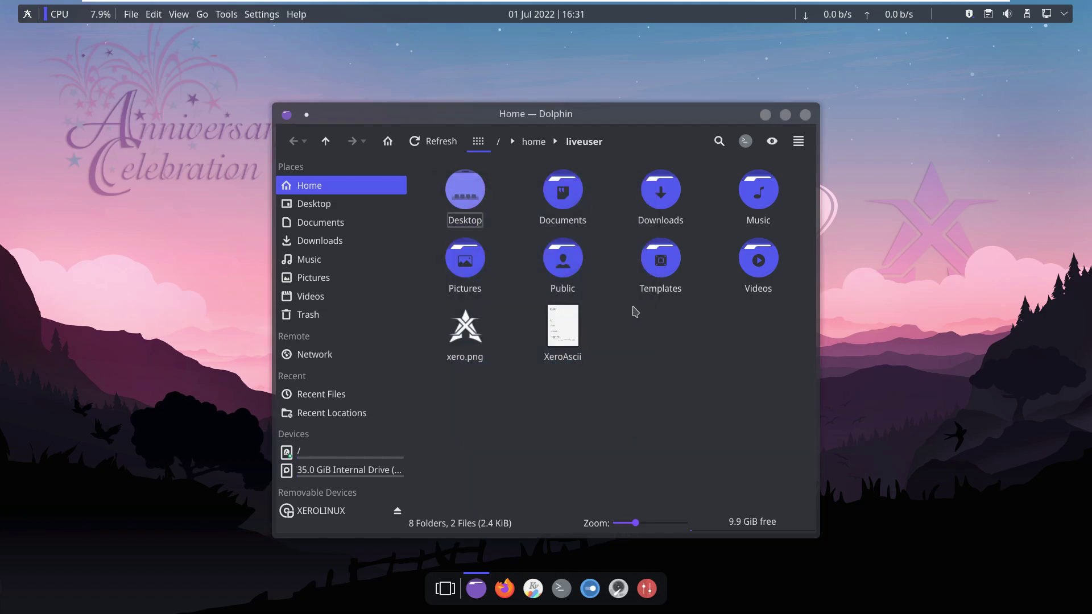
click(807, 115)
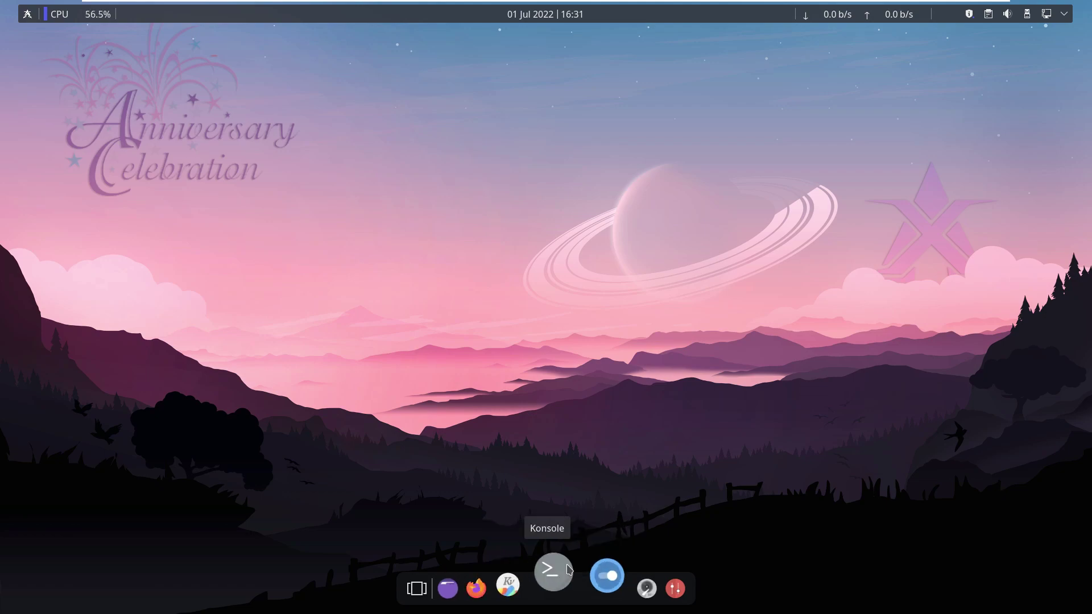
click(527, 572)
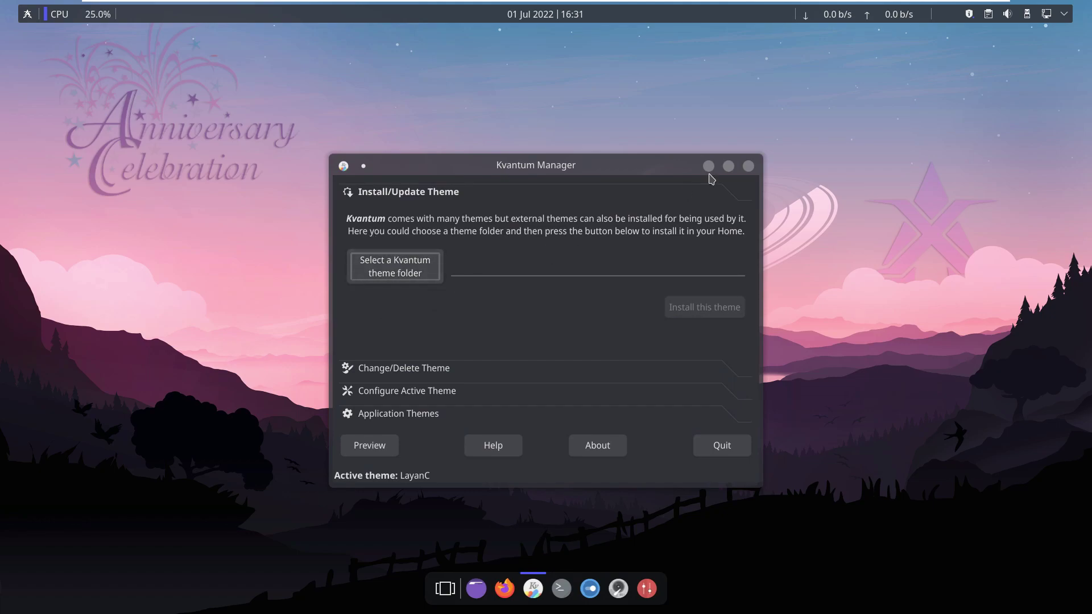
click(748, 167)
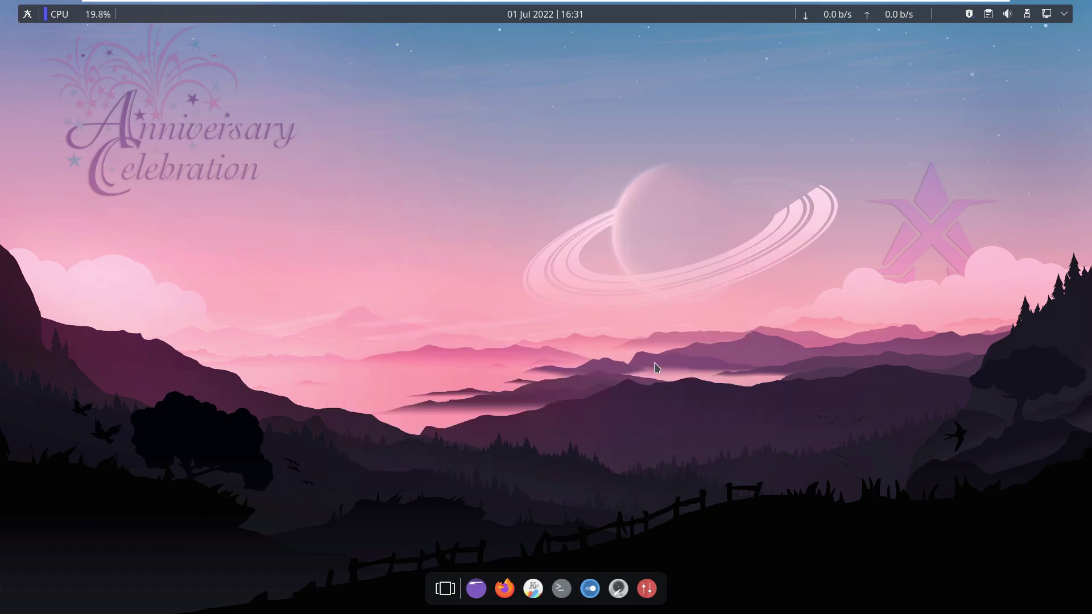
click(590, 586)
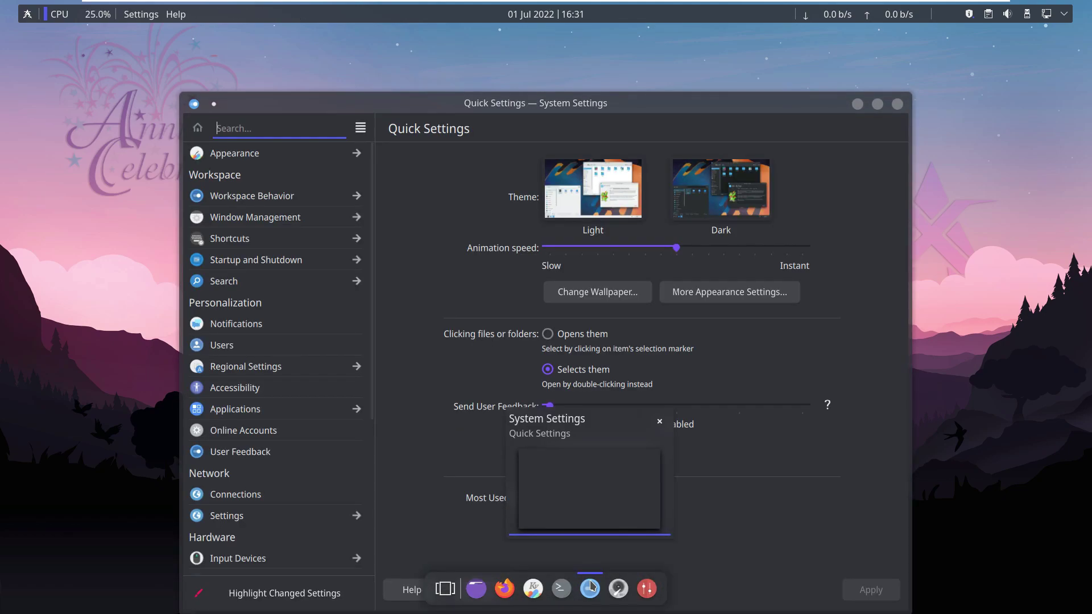
Check About this System (XeroLinux KDE, Plasma 5.25.1, kernel 5.18.6-arch1-1), then go to Appearance.
scroll(312, 473, down, 3)
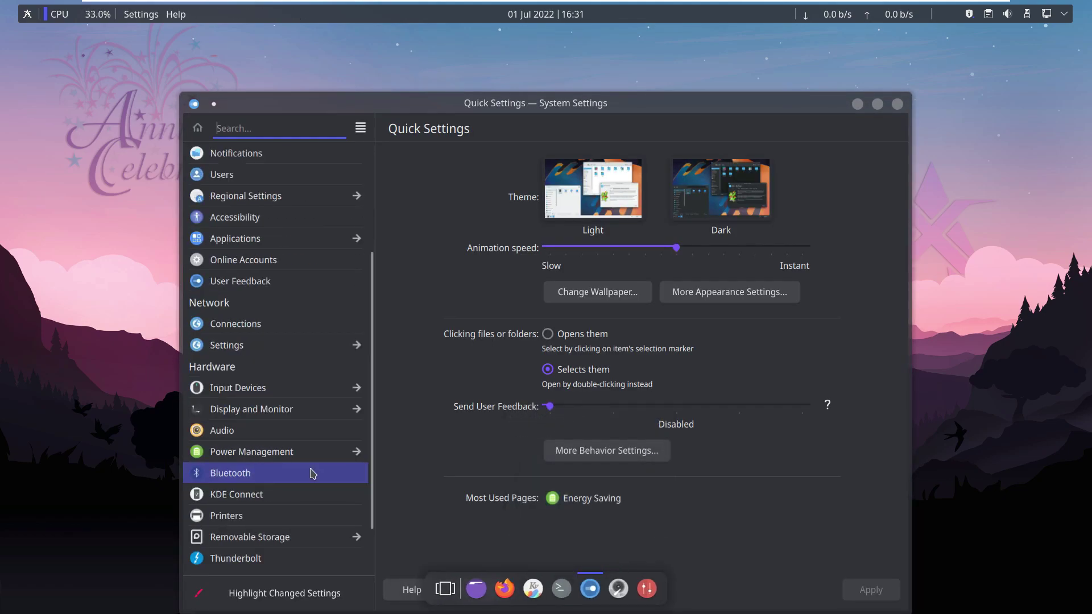
scroll(313, 473, down, 2)
click(289, 529)
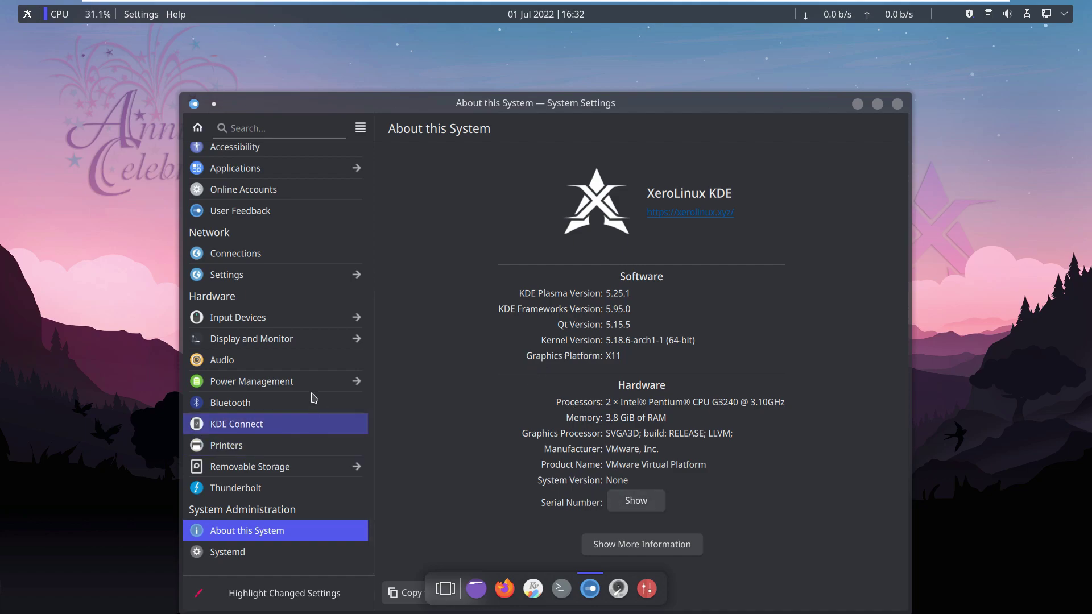
scroll(312, 294, up, 1)
scroll(312, 293, up, 5)
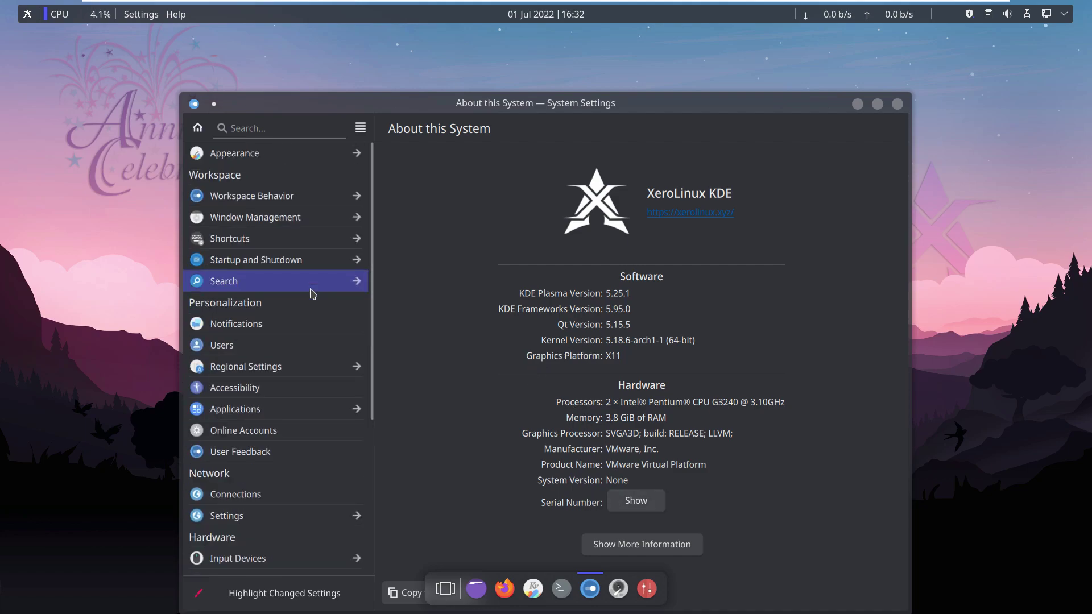
click(306, 151)
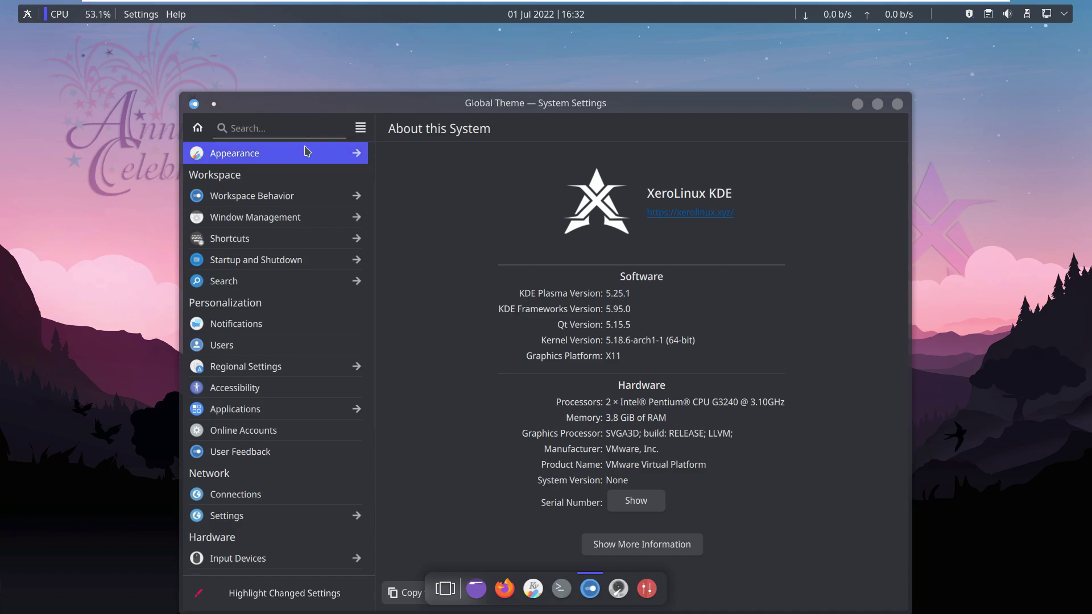
Apply the Layan-light global theme with appearance settings only, then move to the Colors page.
double_click(660, 333)
click(745, 428)
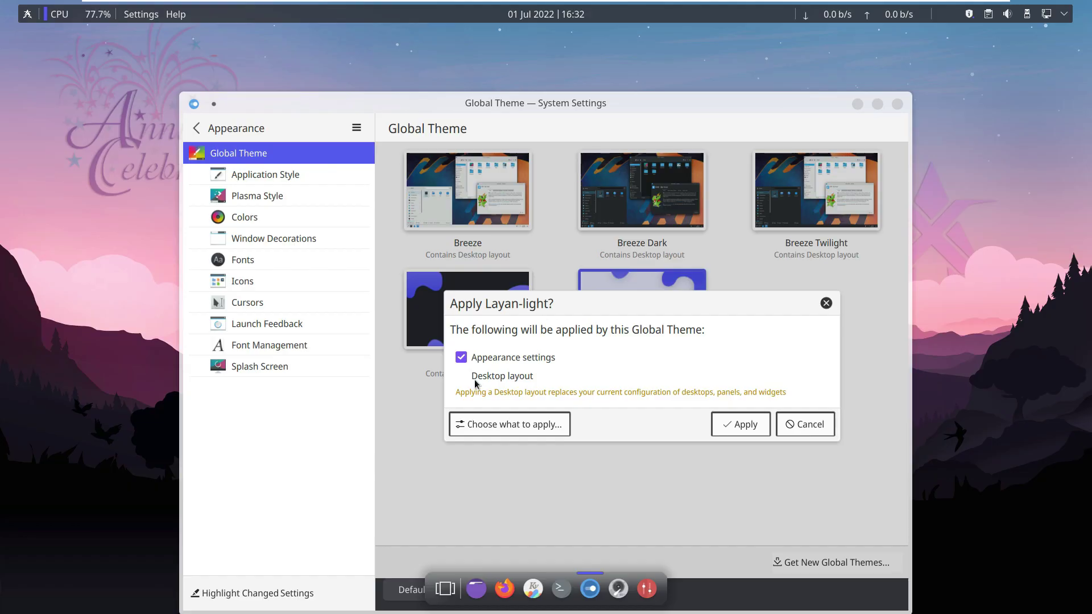
click(815, 419)
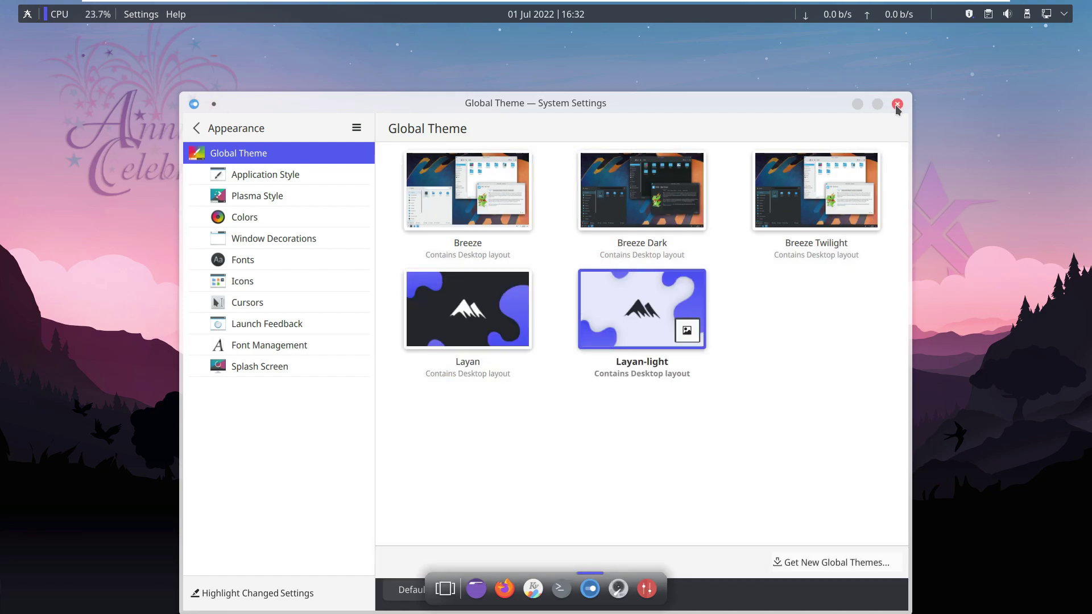
click(301, 210)
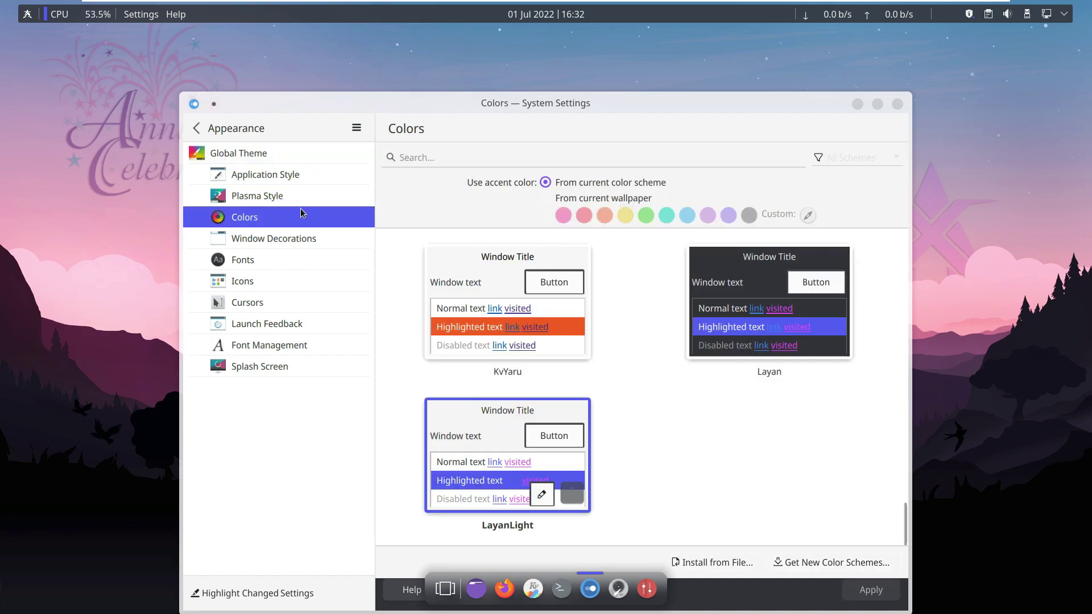
Pick the teal accent colour, view About System Settings, and close the window applying changes.
click(667, 217)
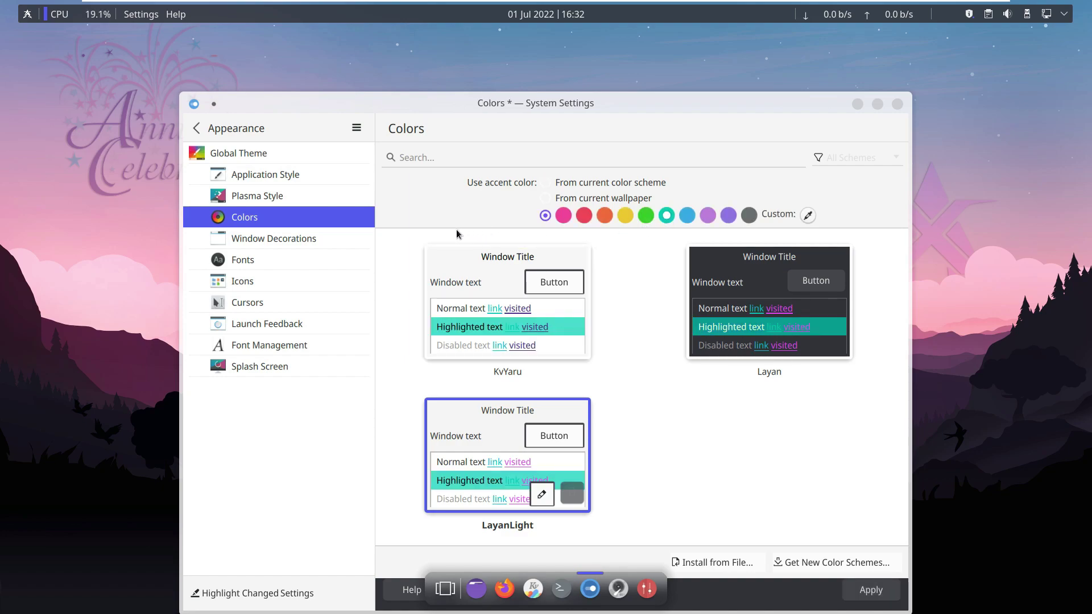
click(356, 128)
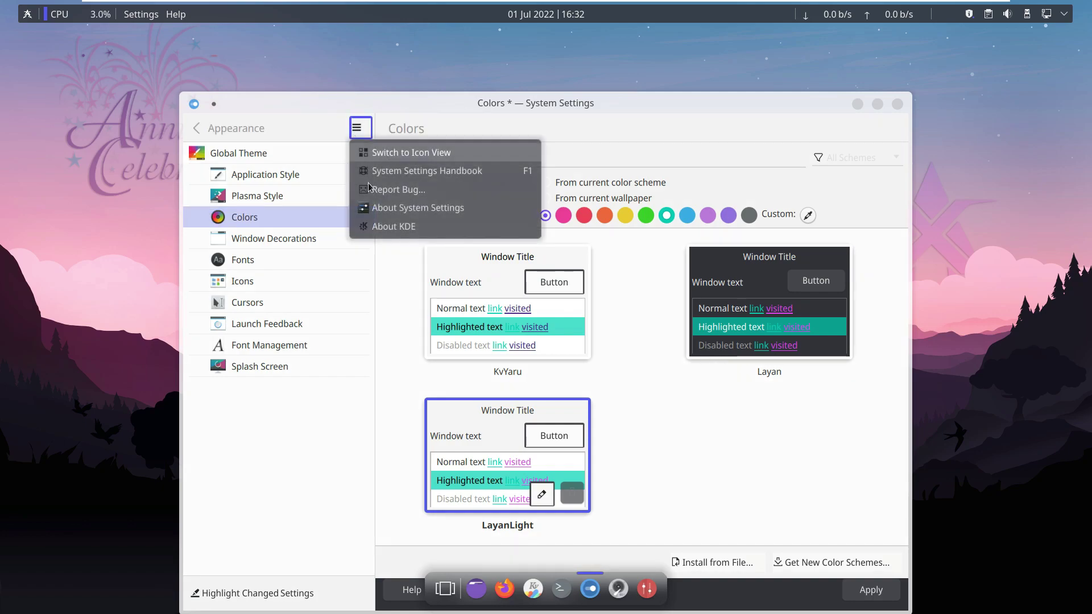
click(378, 208)
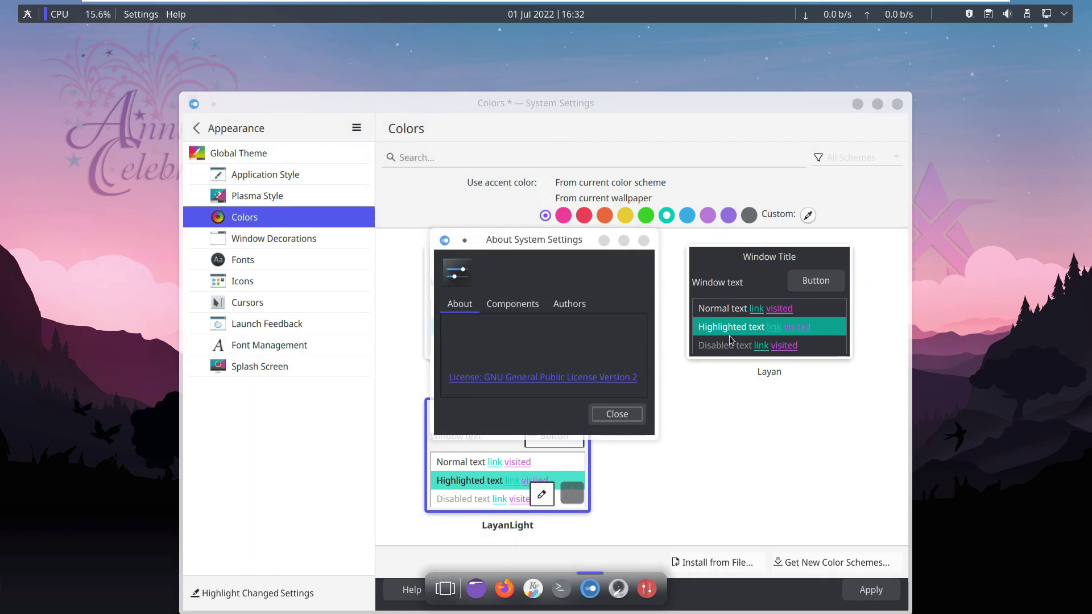
click(617, 414)
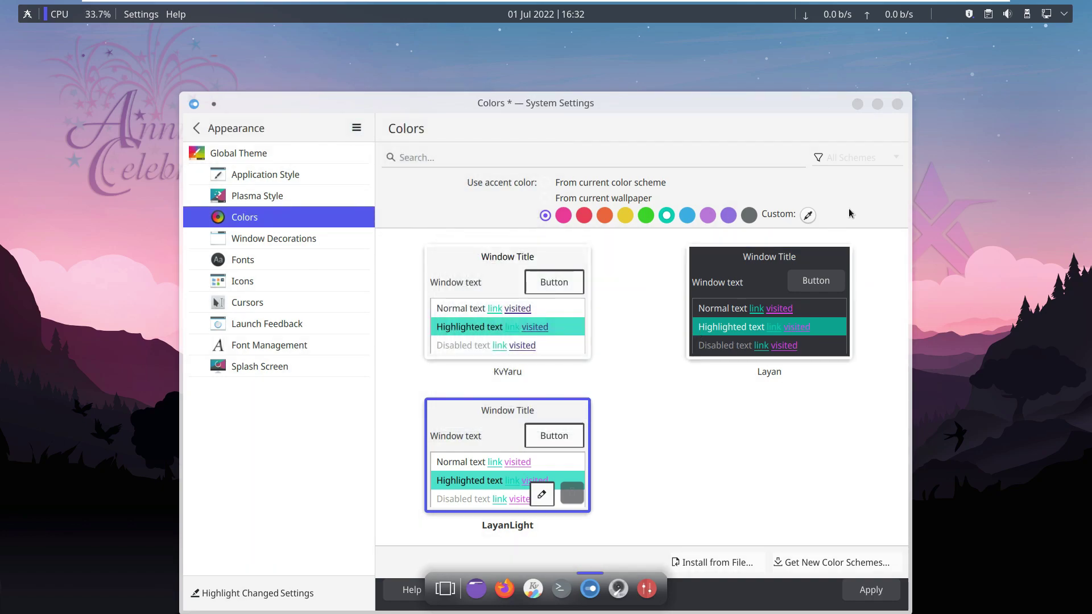
click(897, 105)
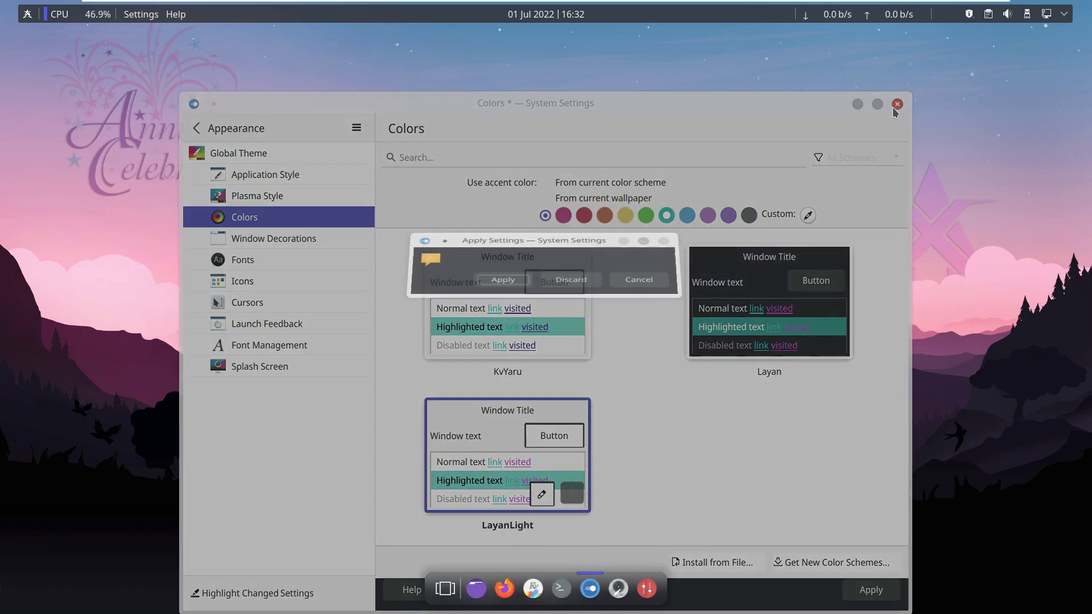
click(521, 352)
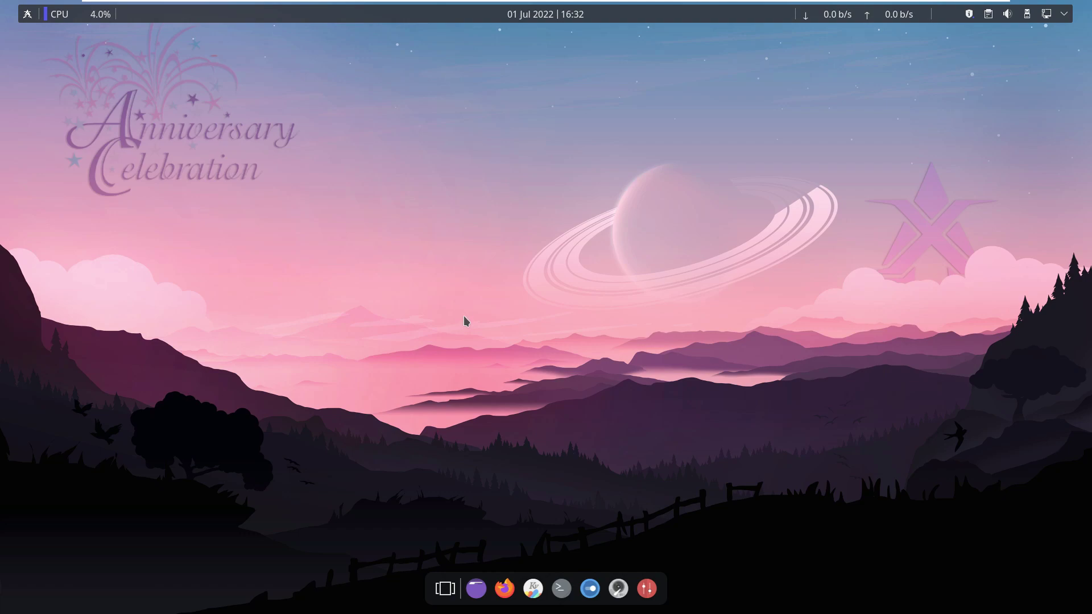
Launch GNOME Disks, select the 38 GB hard disk, view About Disks (version 42.0), and close it.
click(617, 586)
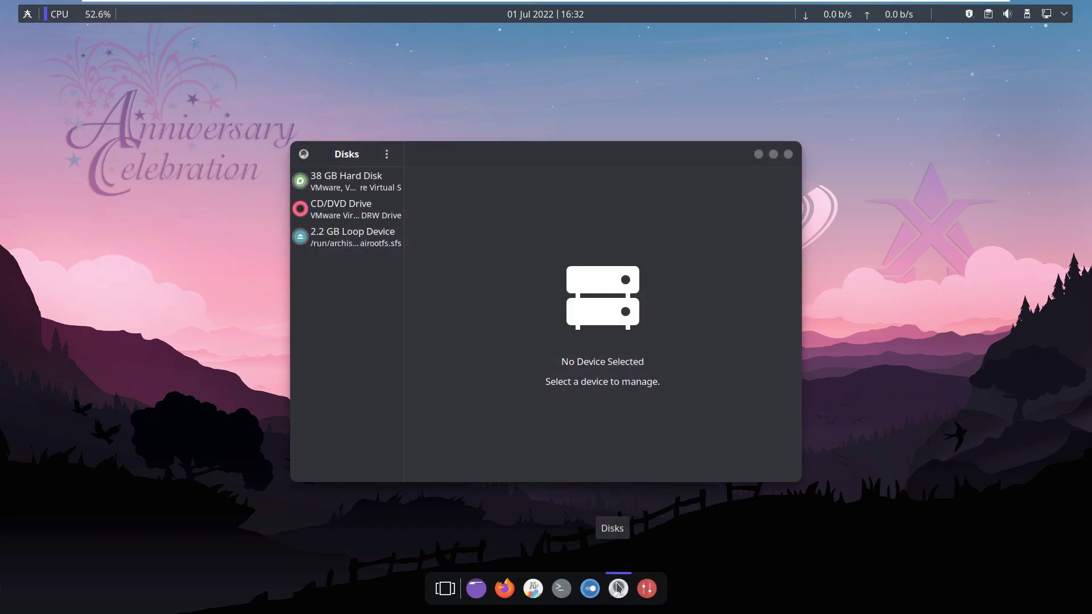
mouse_move(619, 586)
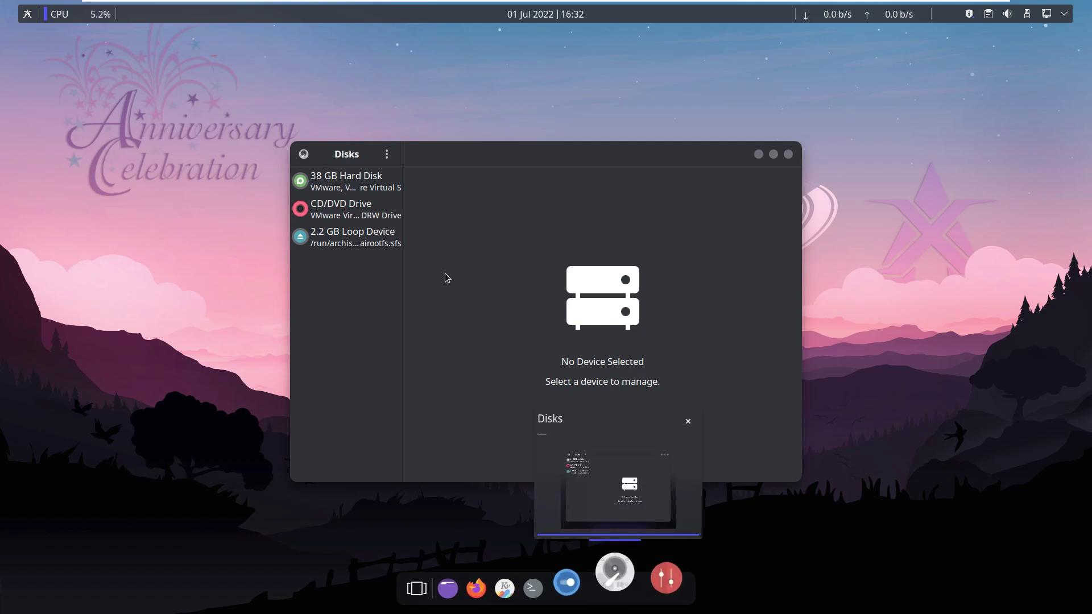
click(338, 185)
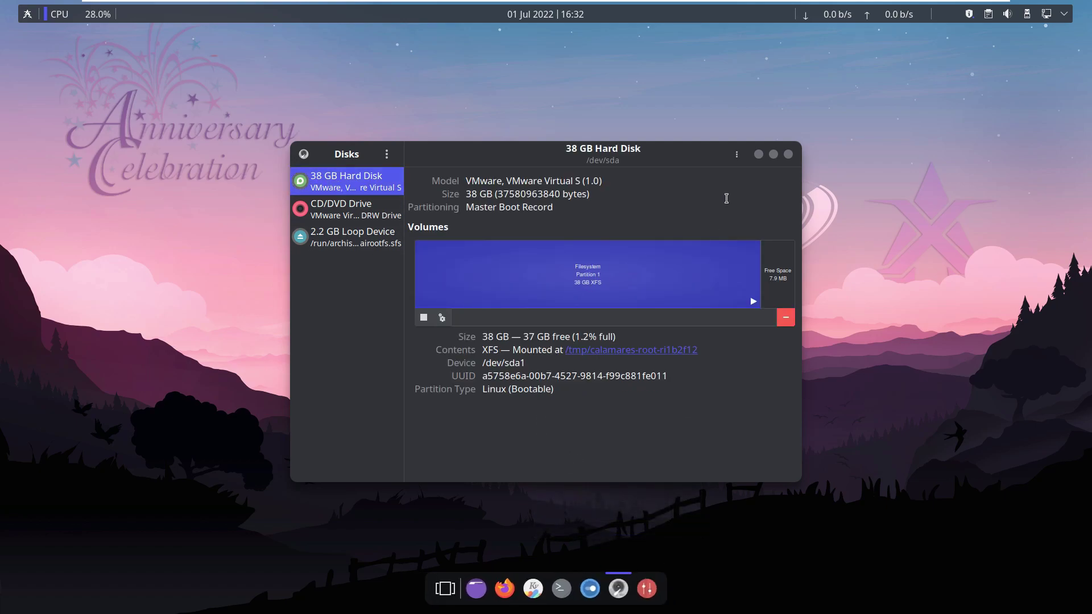
click(390, 160)
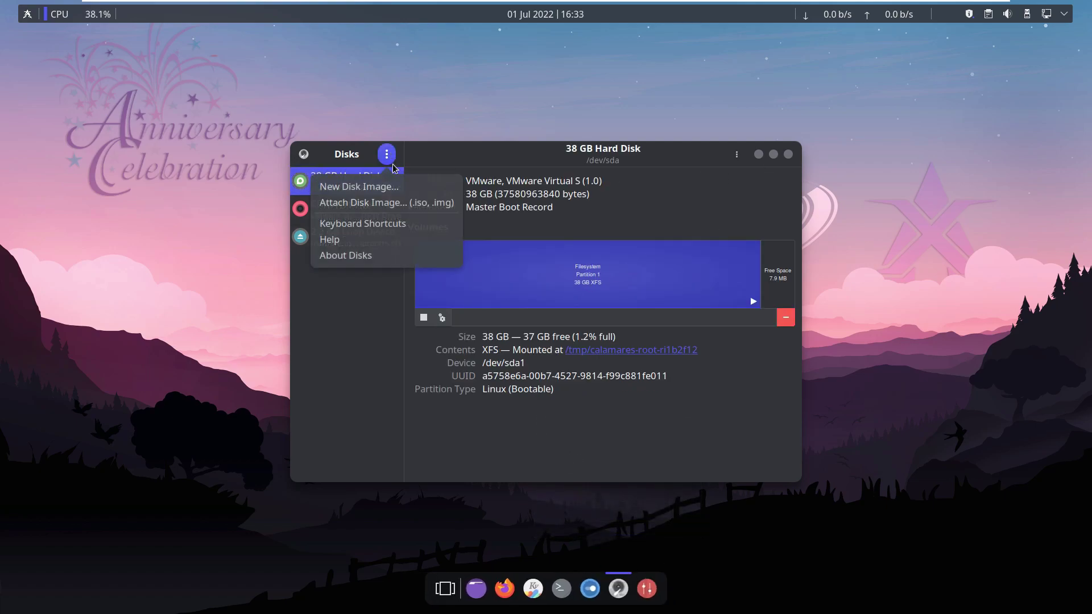
click(398, 255)
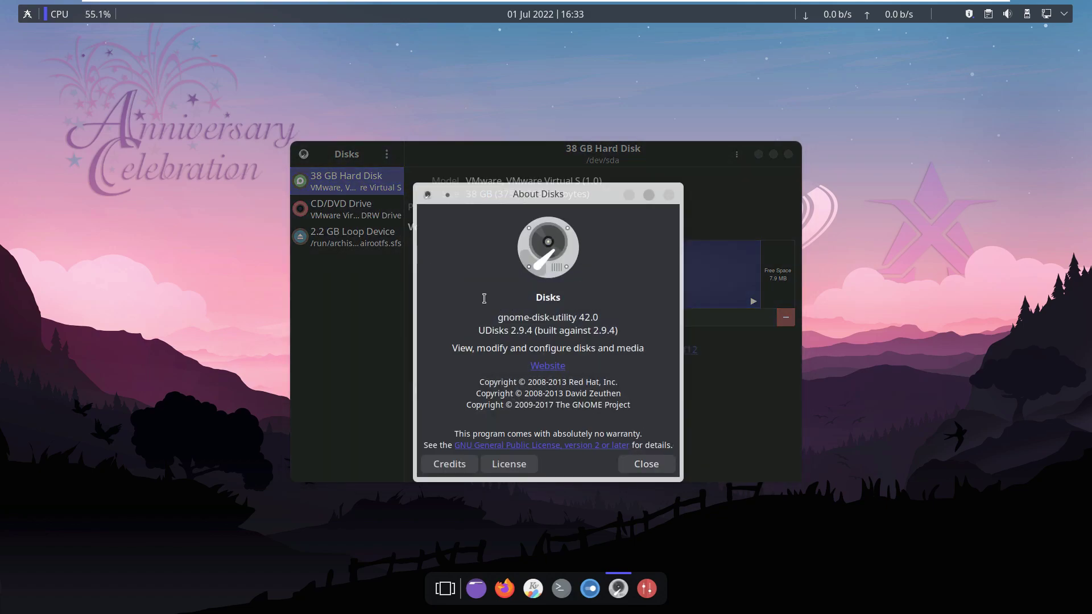
click(646, 465)
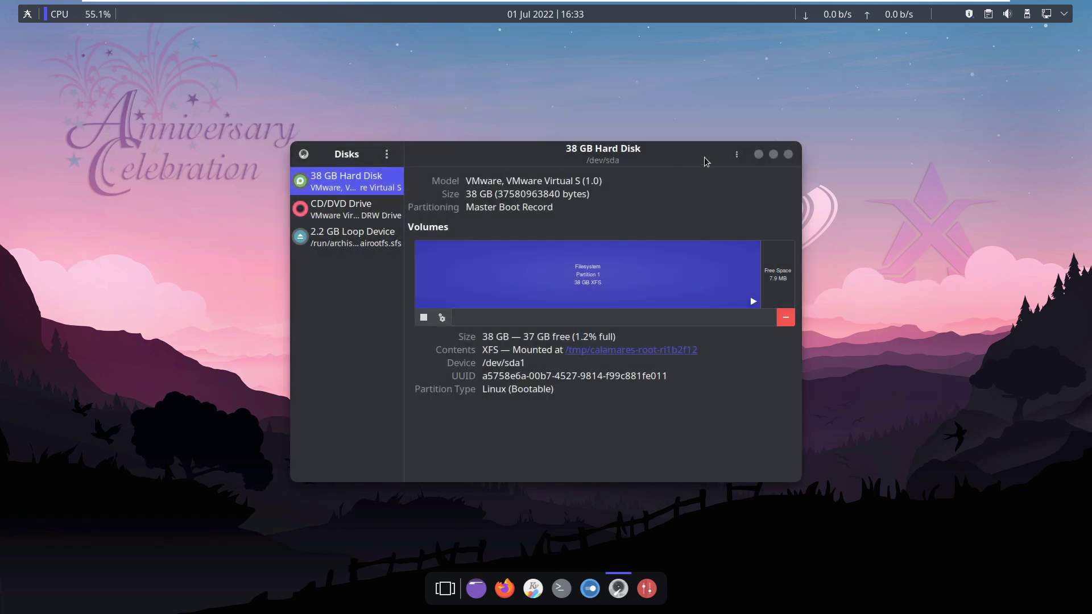
click(788, 154)
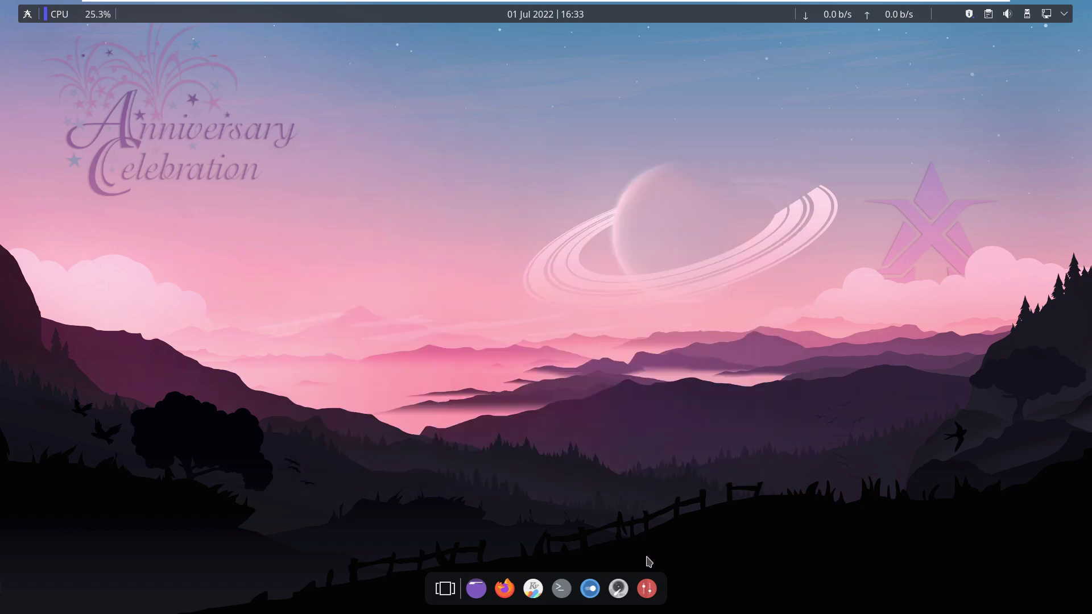
click(647, 587)
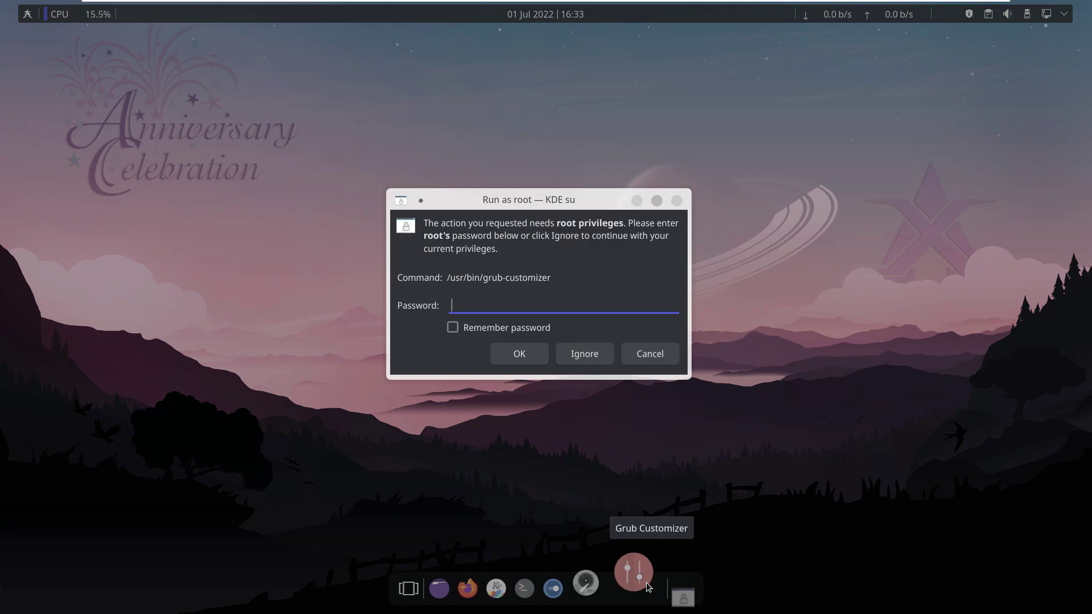
click(677, 201)
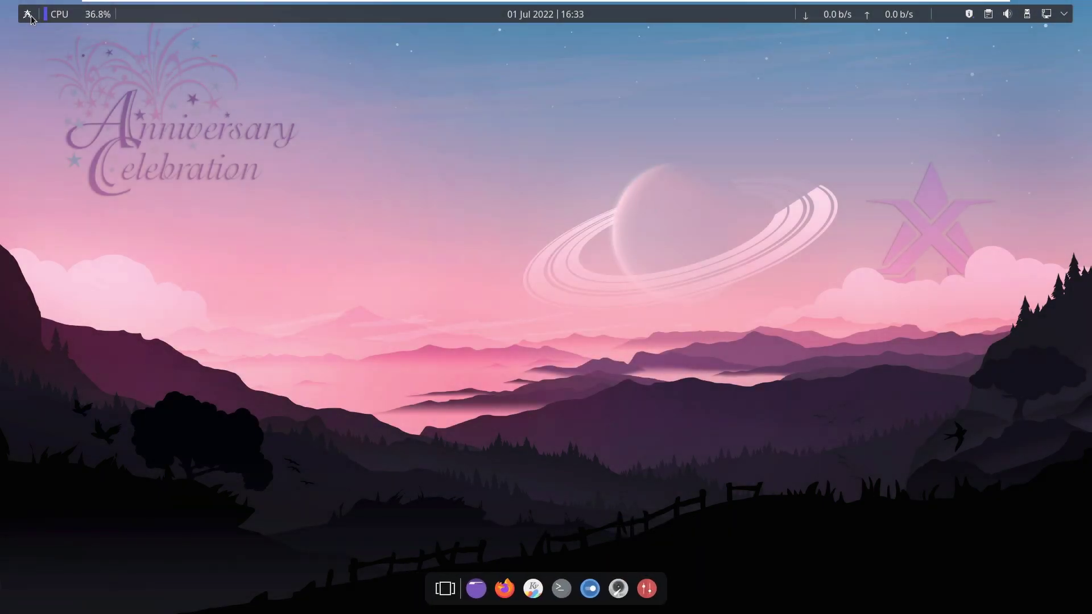
click(30, 18)
Browse the launcher's Development, Graphics, Multimedia, Settings, System and Power / Session categories.
mouse_move(64, 66)
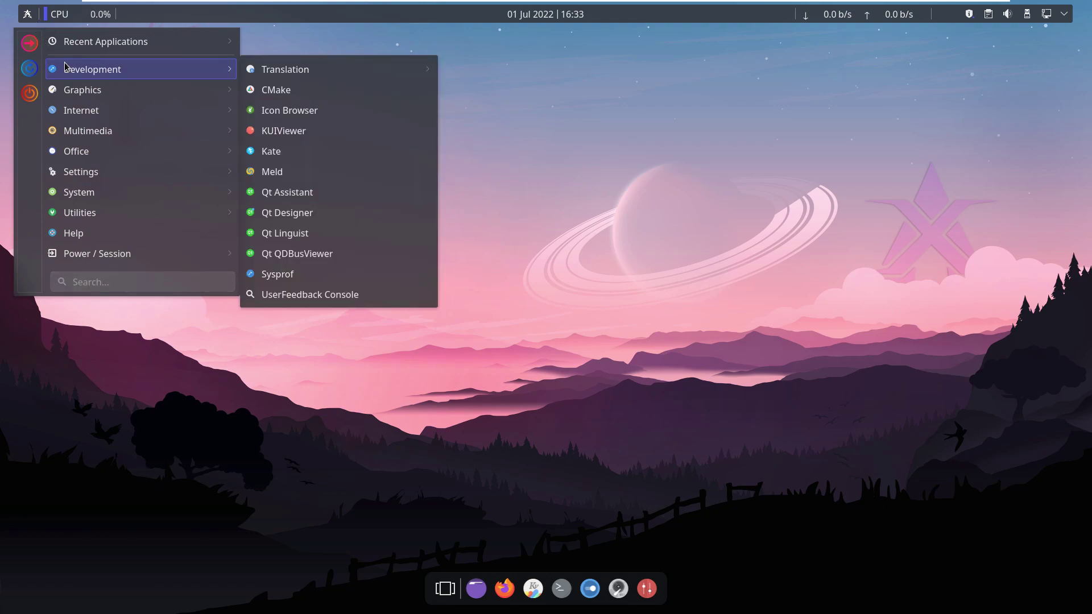
mouse_move(88, 87)
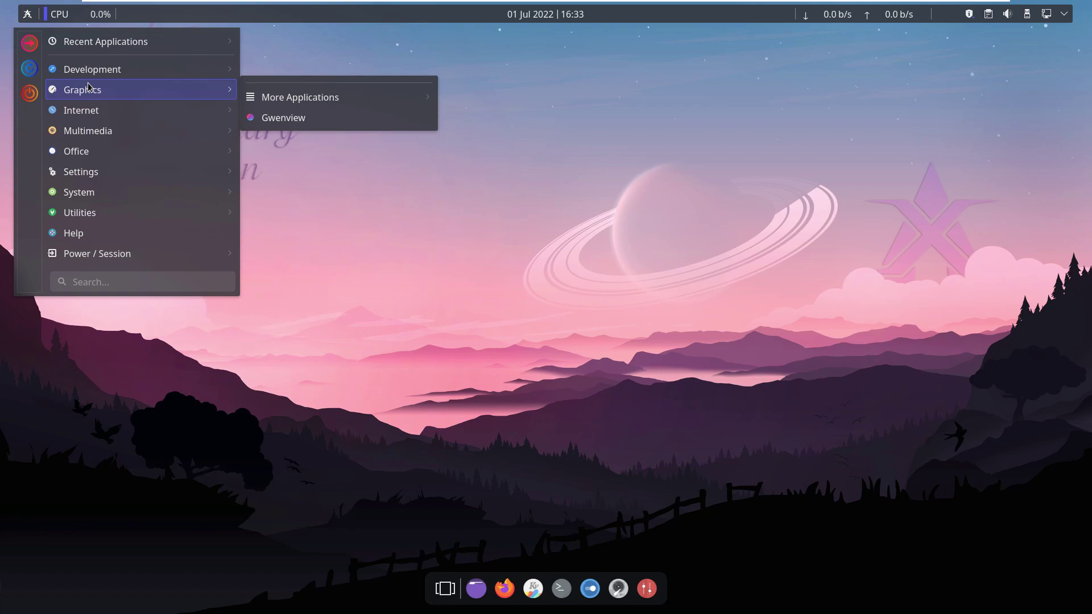
mouse_move(301, 97)
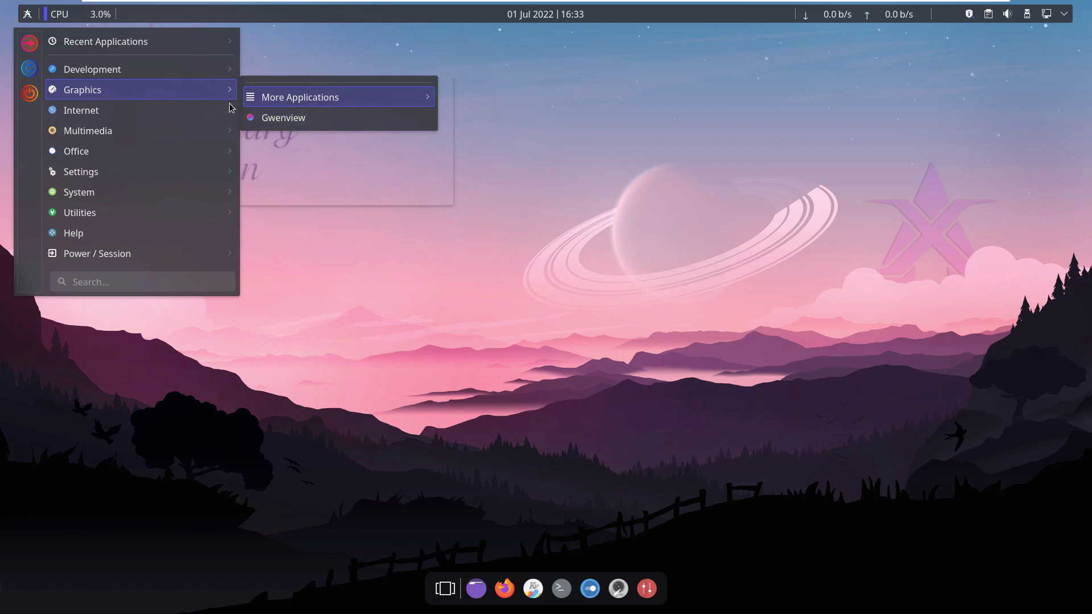
mouse_move(231, 106)
mouse_move(202, 133)
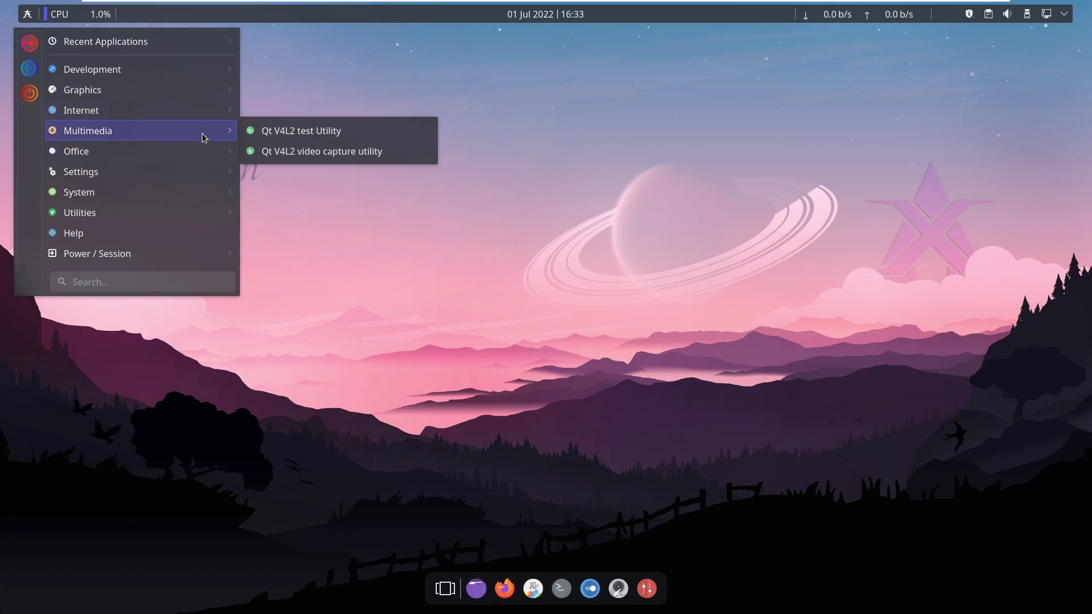
mouse_move(201, 155)
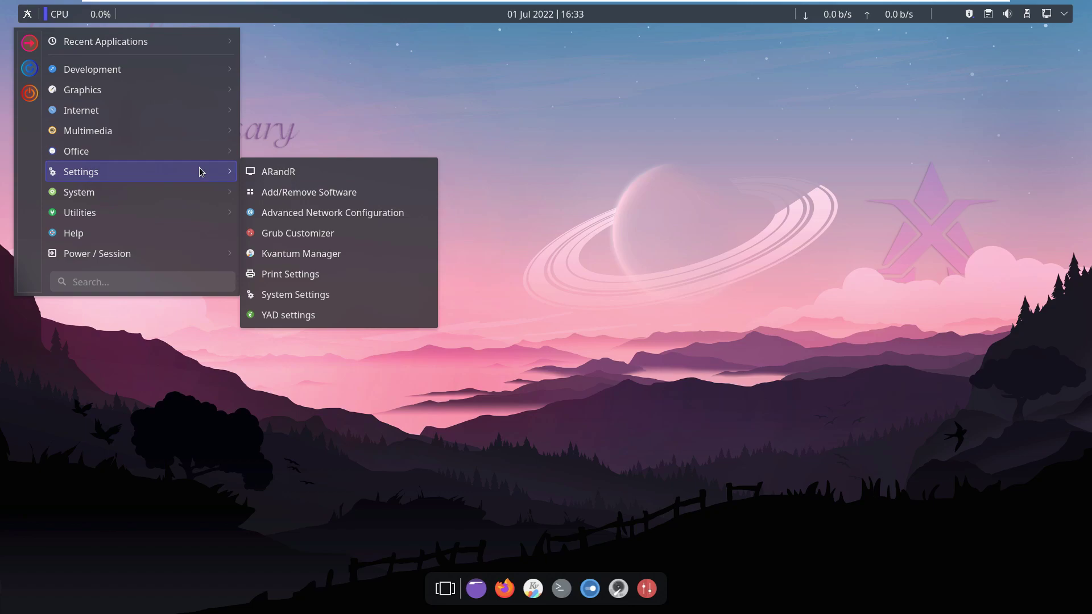
mouse_move(200, 191)
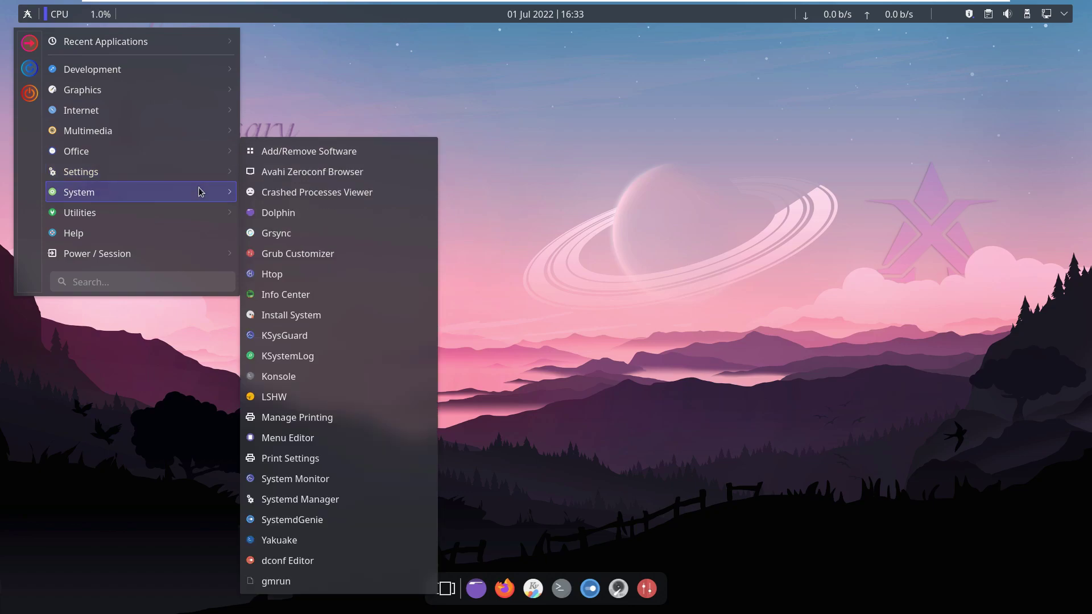
mouse_move(198, 216)
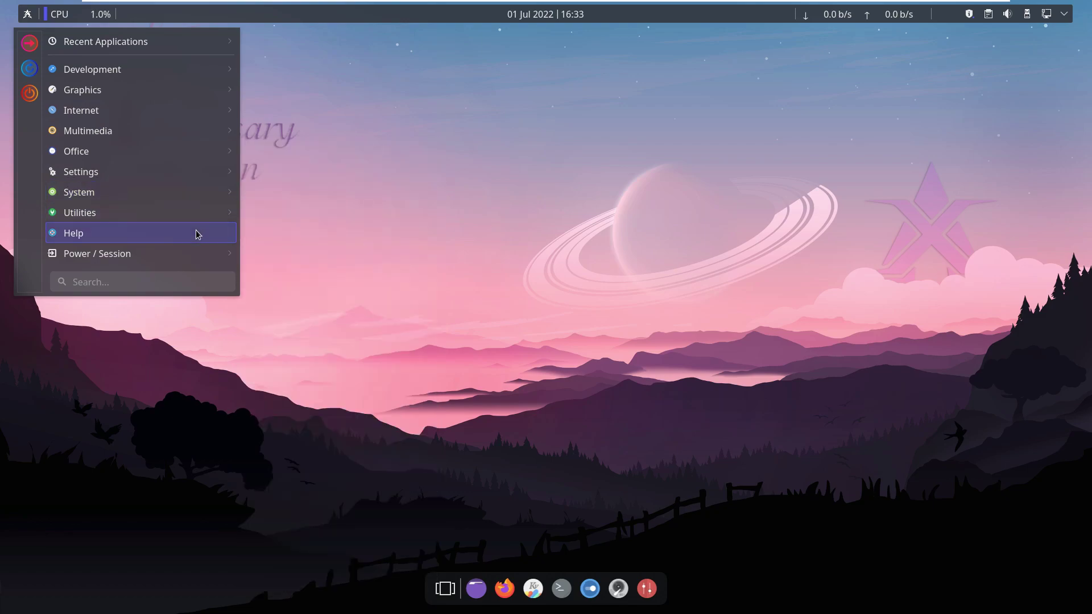
mouse_move(200, 258)
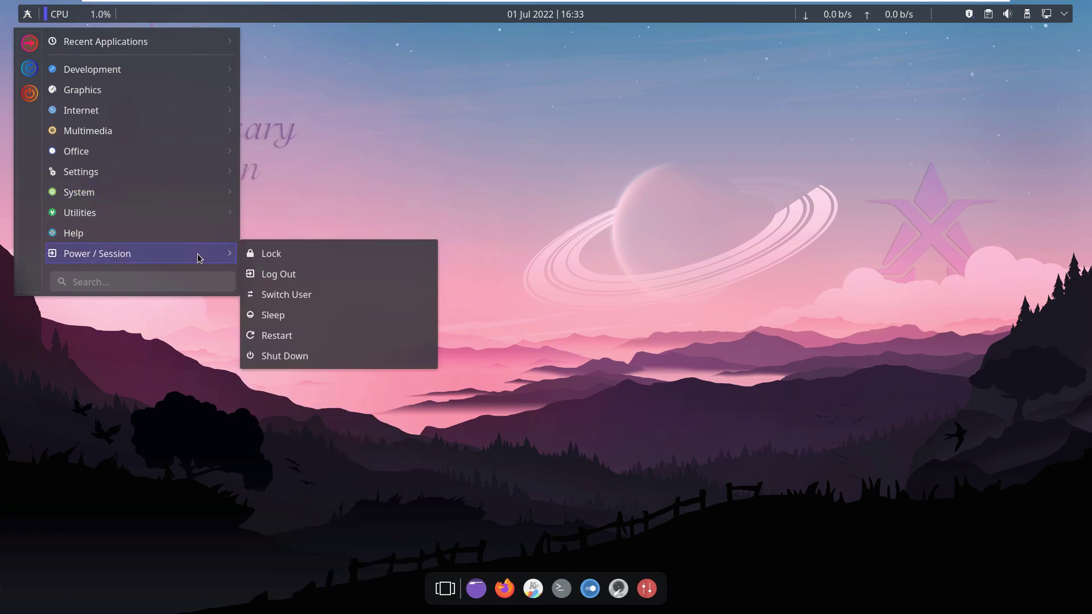
Lock the session and unlock it, then open and close the Present Windows overview.
click(271, 254)
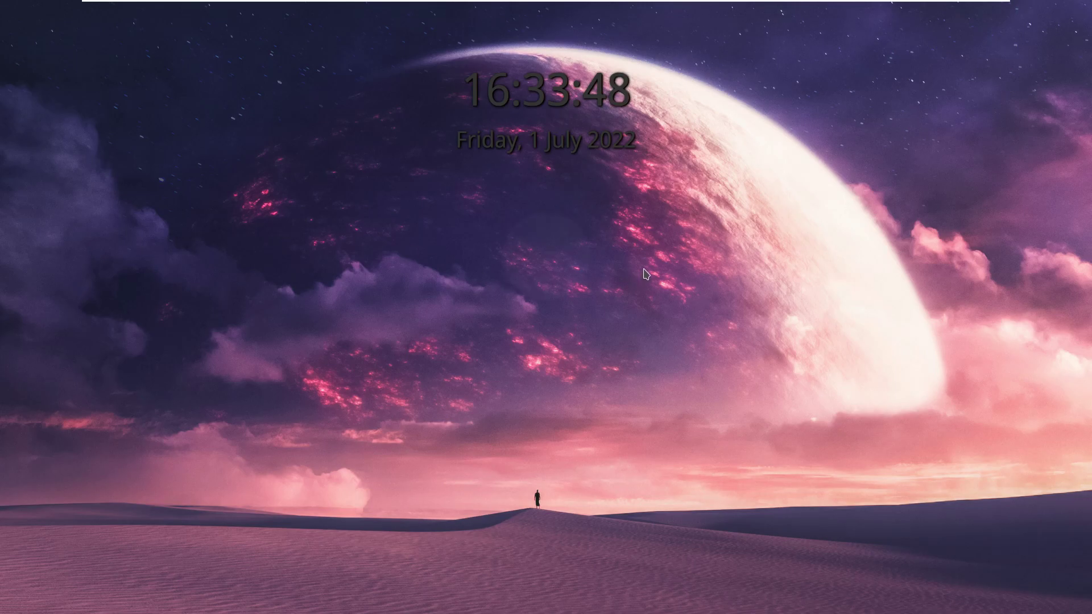
mouse_move(476, 280)
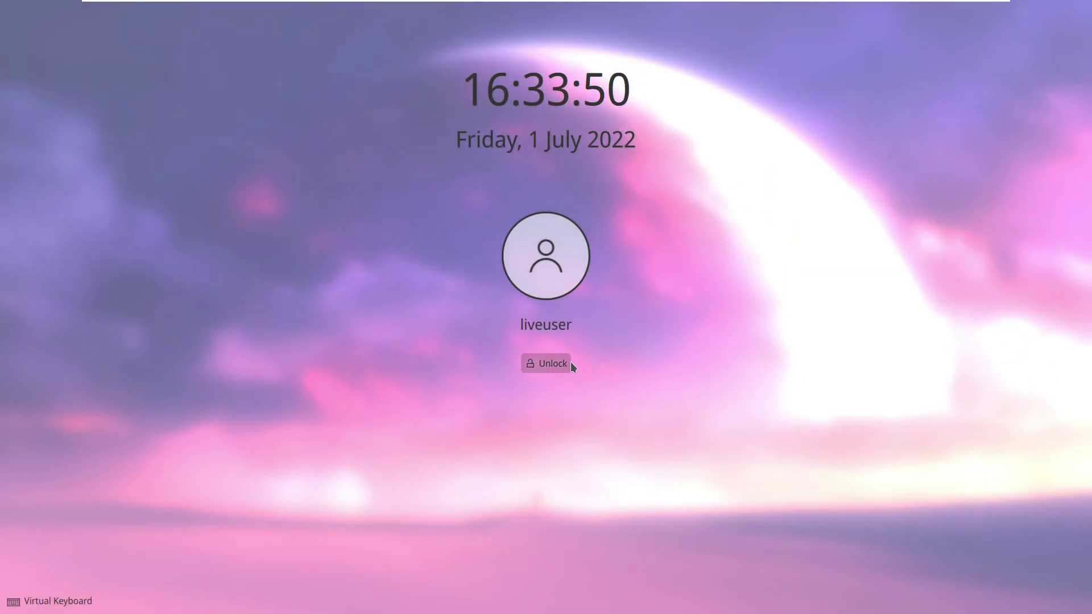
click(569, 364)
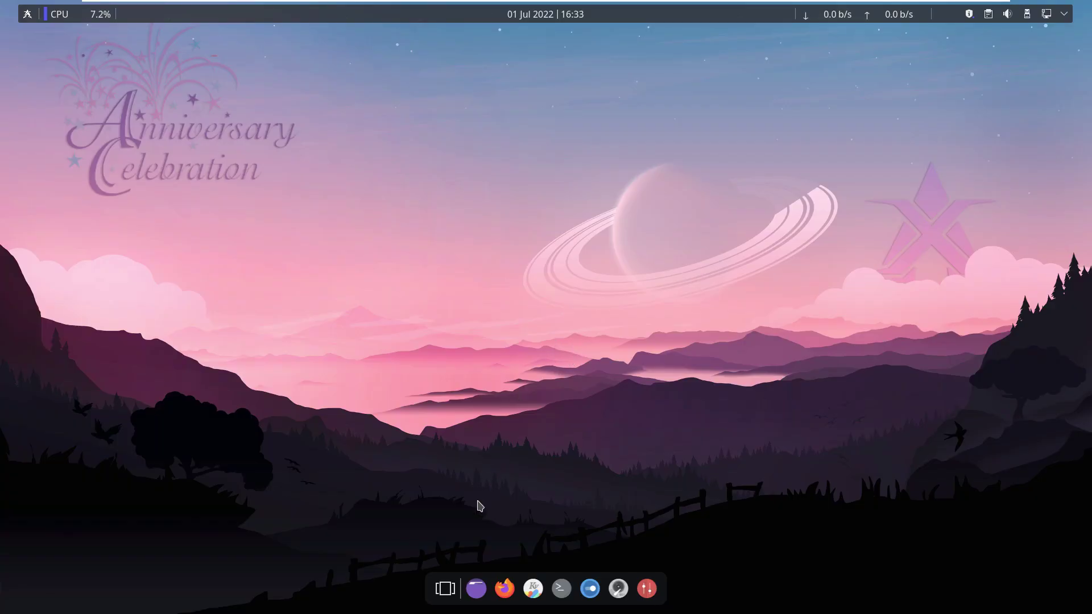
click(445, 587)
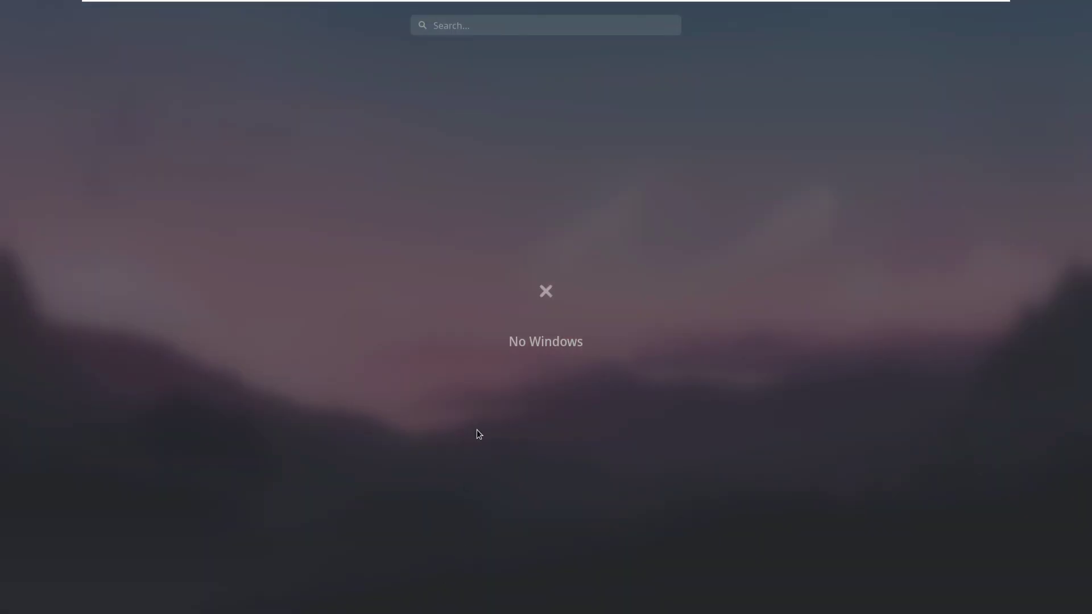
click(543, 273)
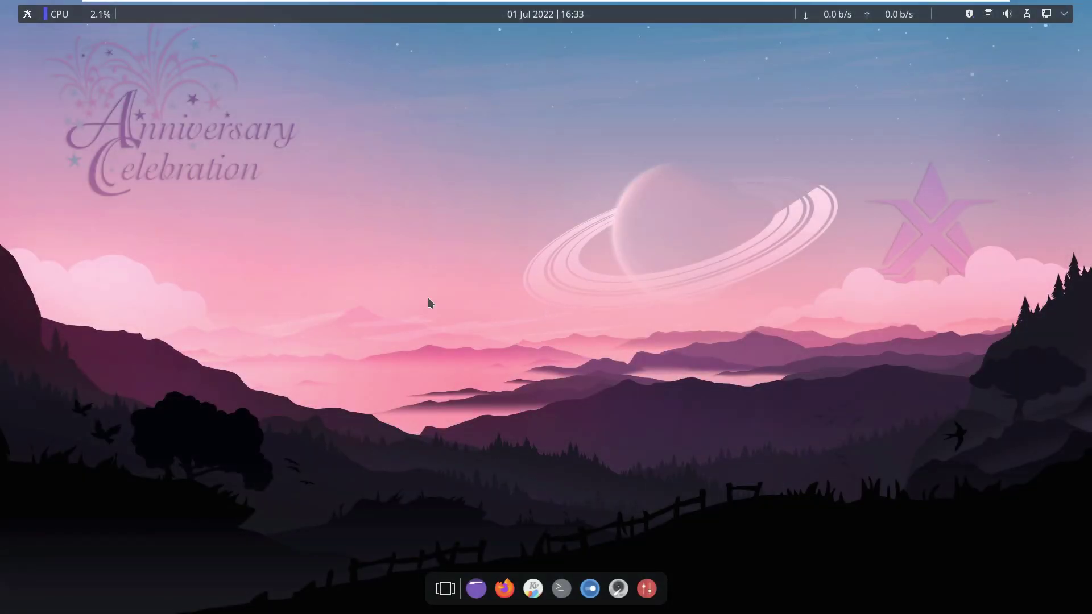
Browse the application launcher, then open and dismiss the desktop's right-click menu.
click(25, 15)
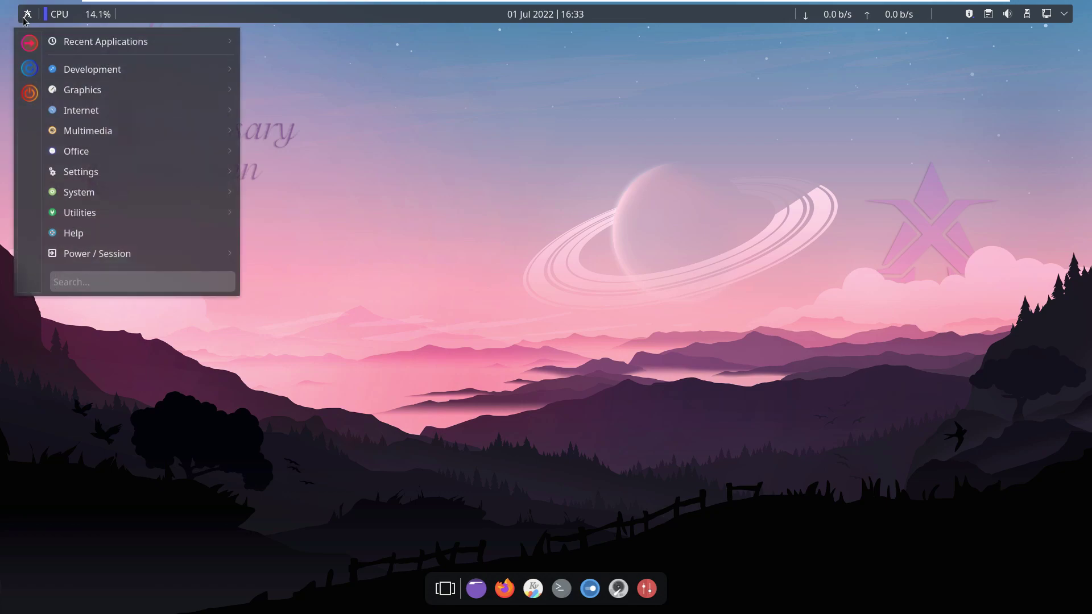
mouse_move(99, 193)
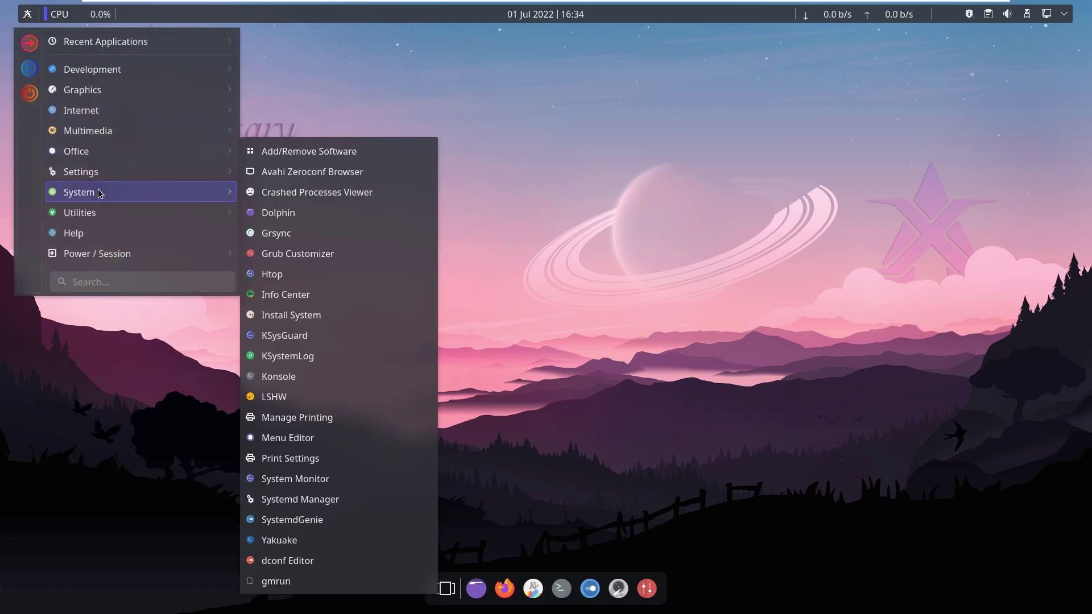
click(929, 70)
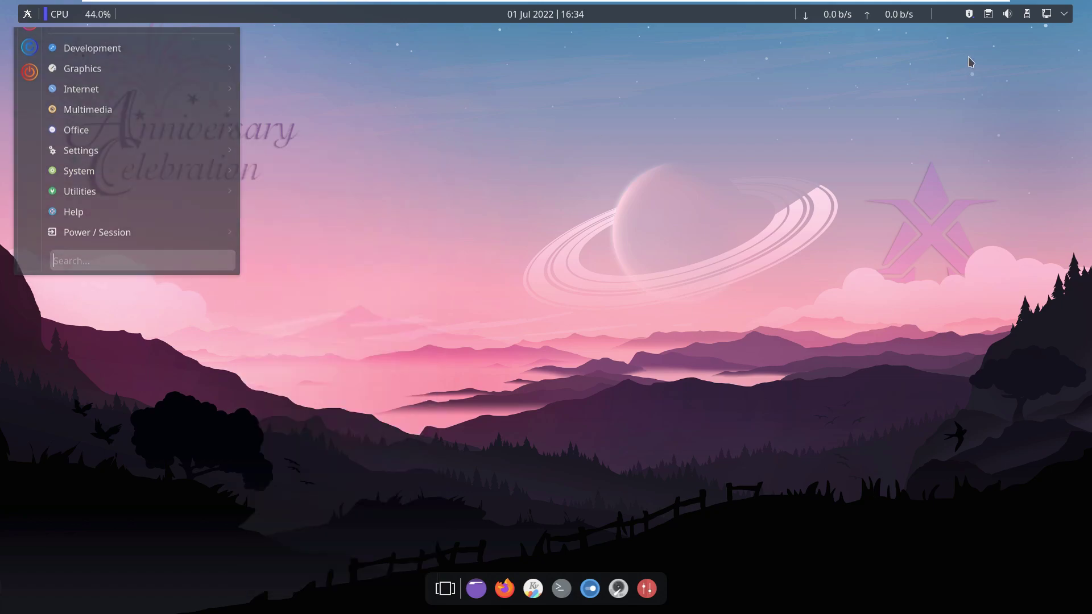
right_click(591, 192)
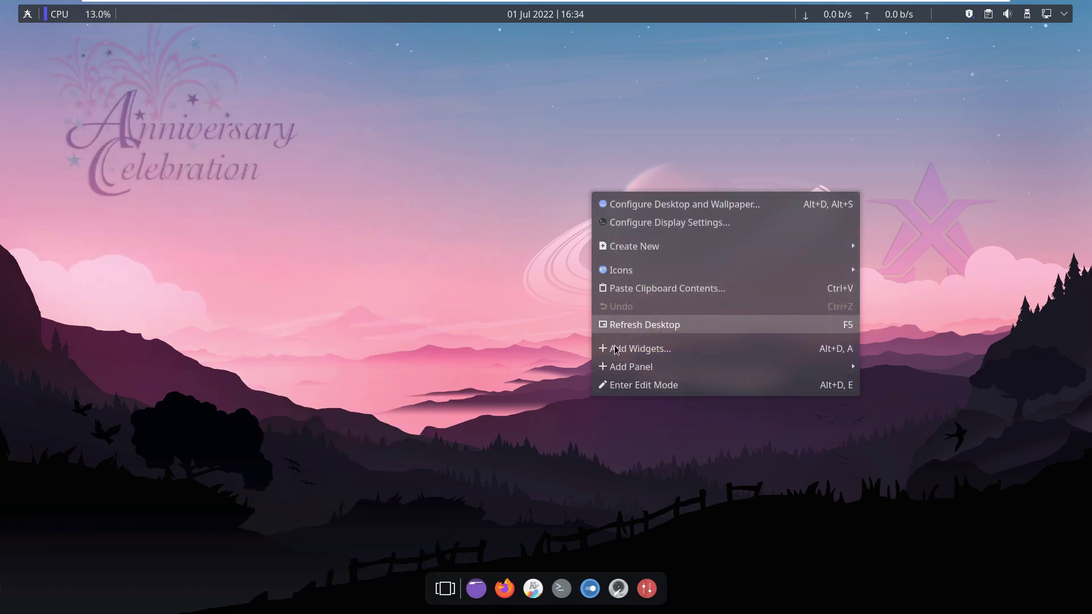
click(486, 170)
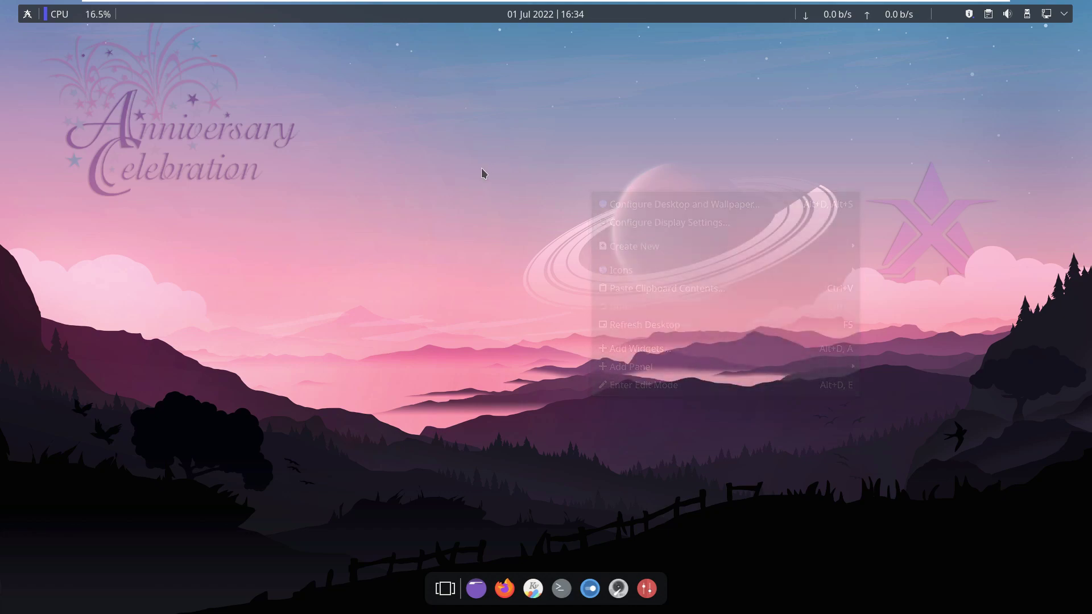
Choose Shut Down from the launcher's Power / Session submenu to start shutting down.
click(31, 18)
mouse_move(99, 253)
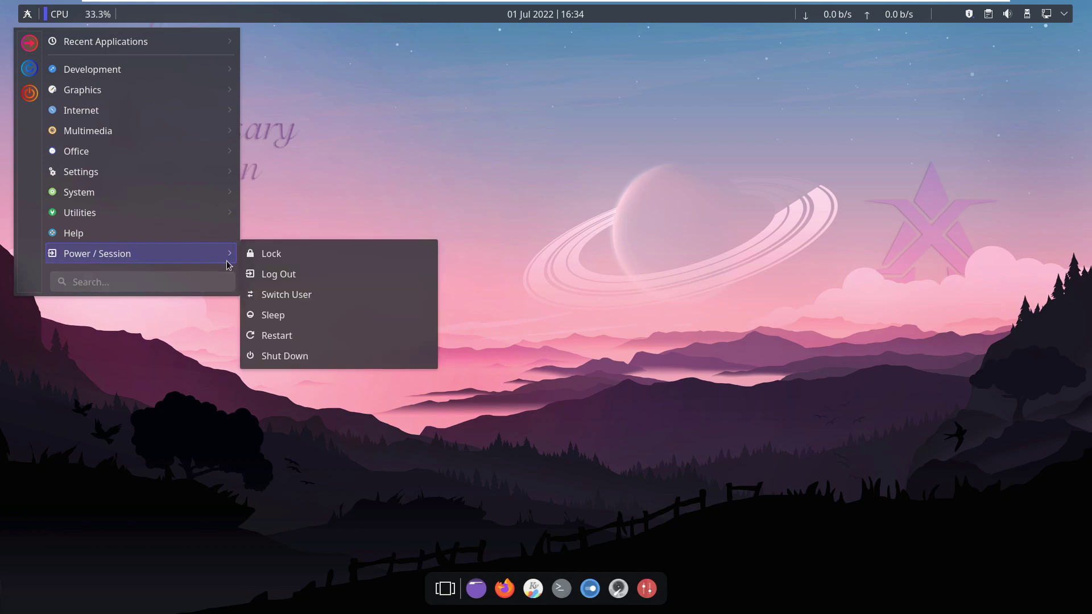
click(285, 355)
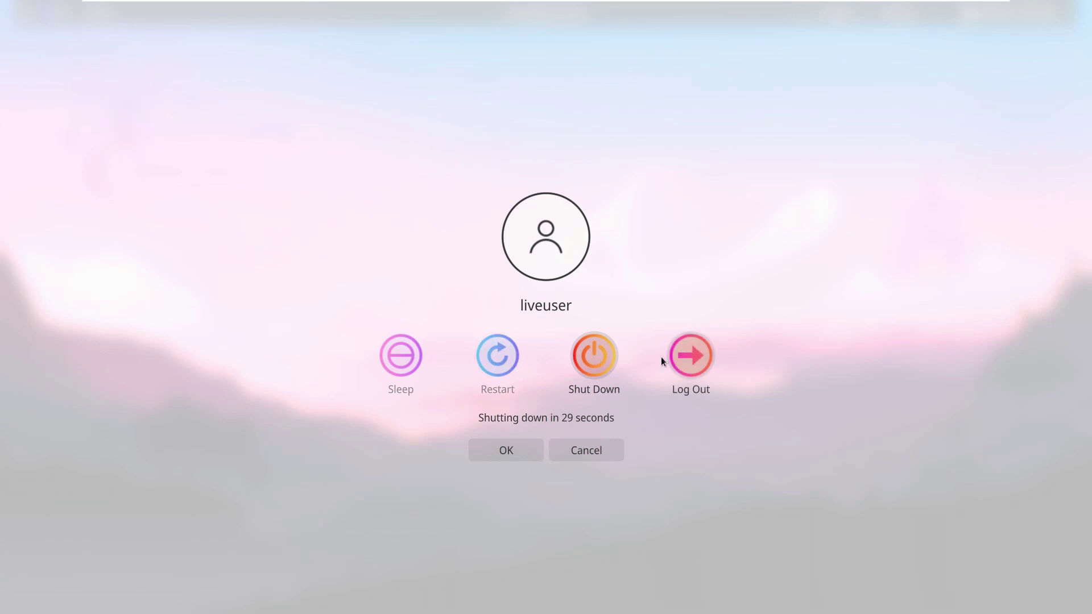